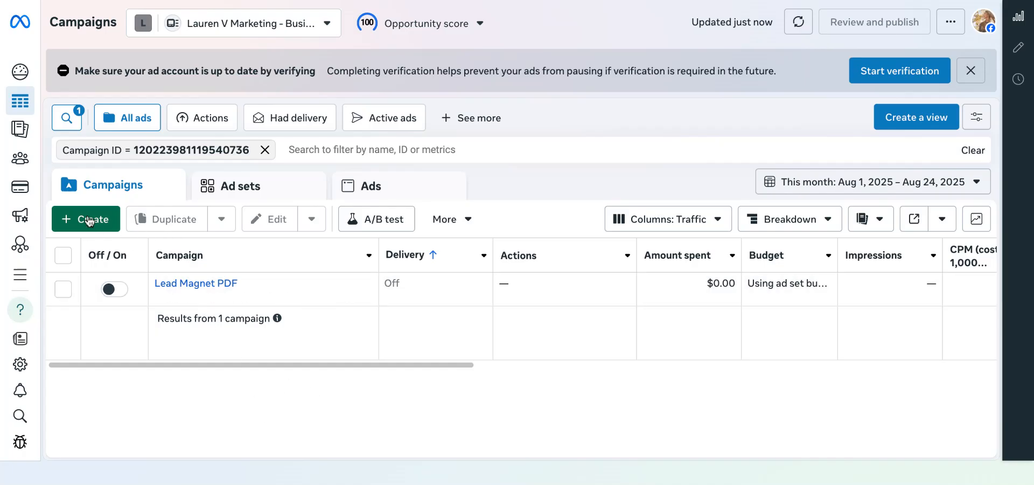
- Create a new auction campaign with the Traffic objective using the recommended settings setup
left_click(89, 220)
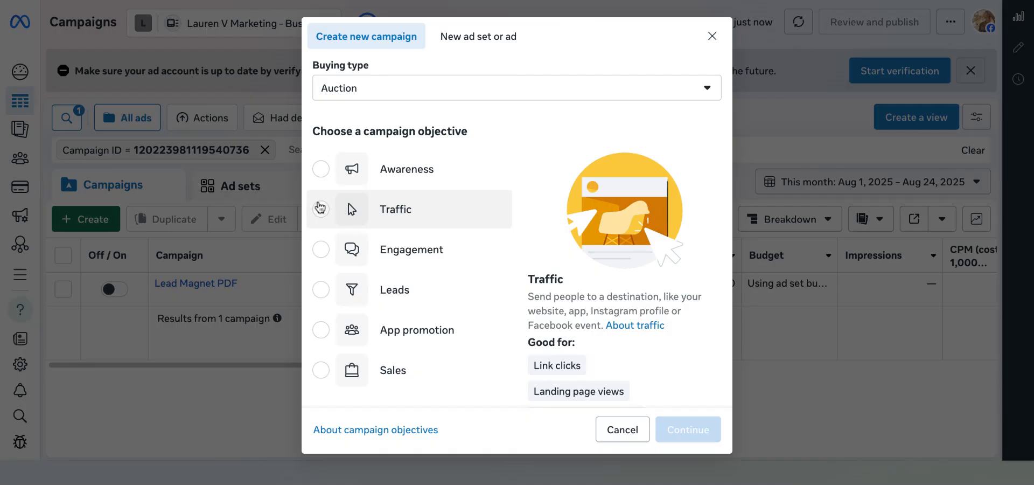
left_click(321, 208)
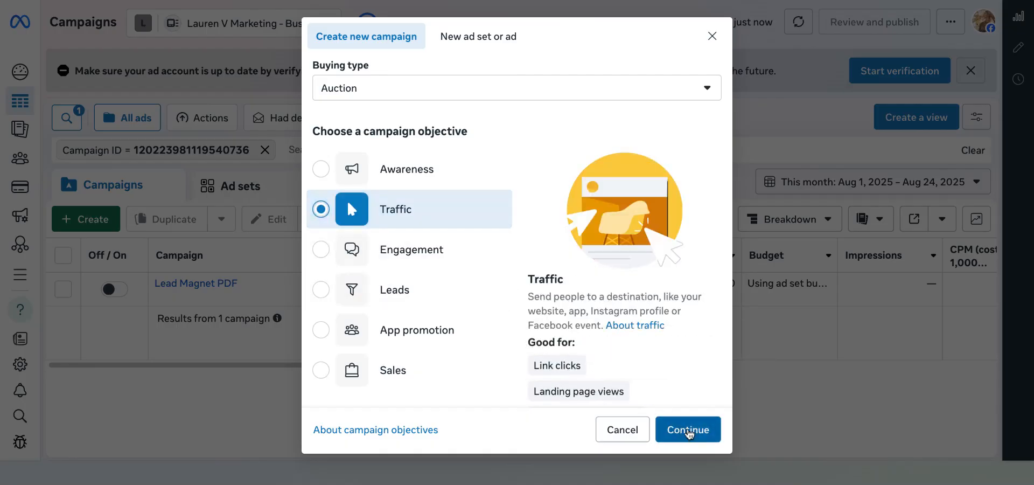
left_click(689, 430)
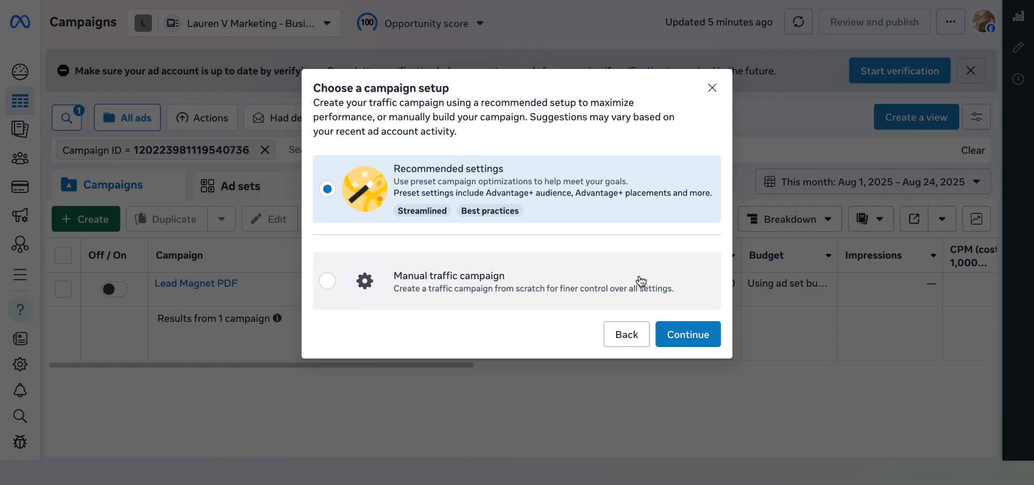
left_click(681, 337)
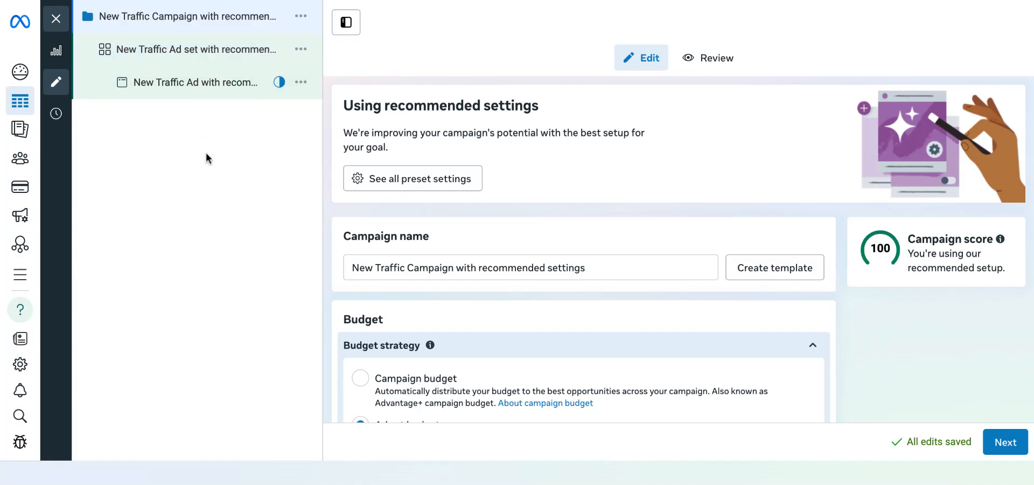
- Copy the new traffic ad set and quick-duplicate it within the campaign
scroll(378, 148, "down", 3)
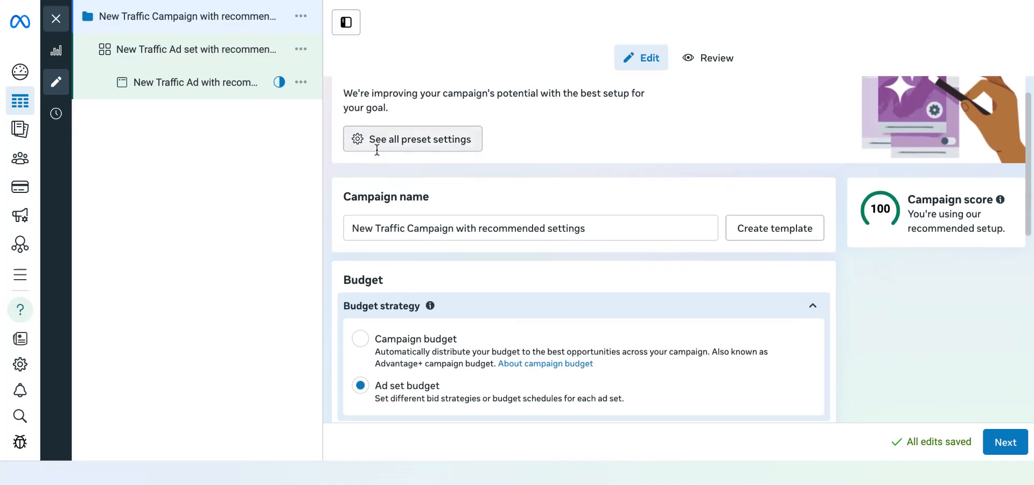
scroll(377, 150, "up", 3)
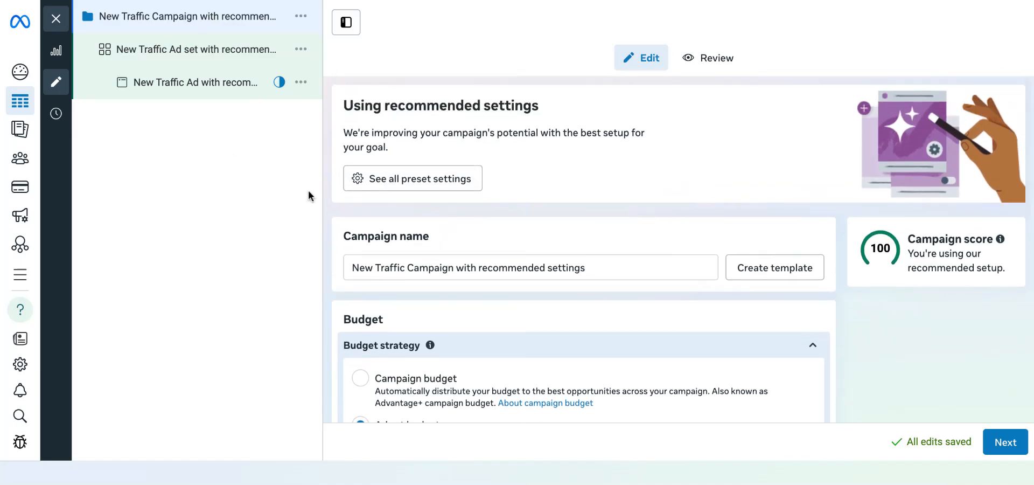
left_click(302, 50)
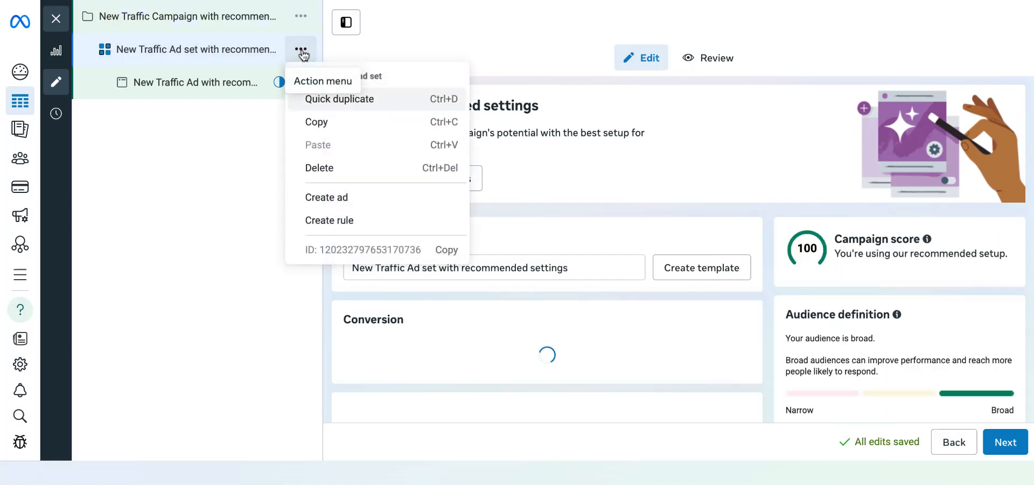
left_click(315, 125)
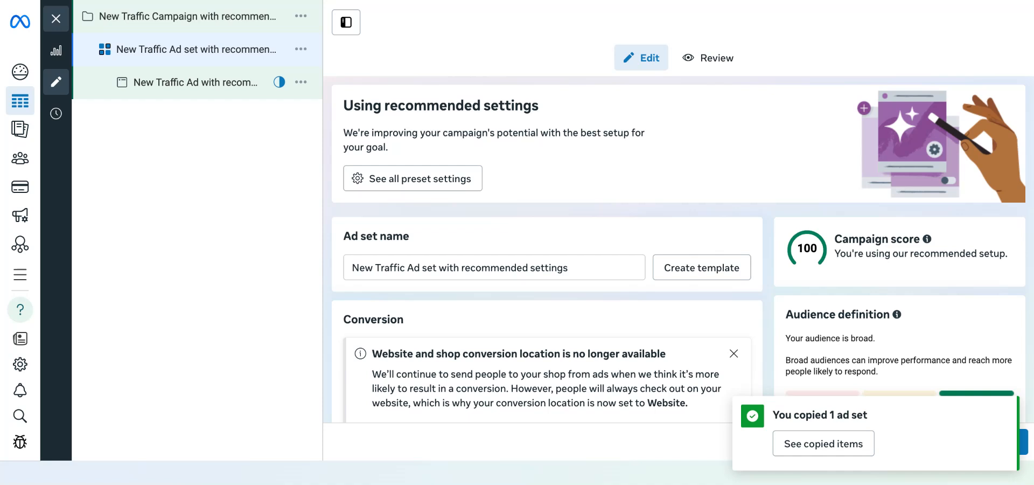
left_click(302, 49)
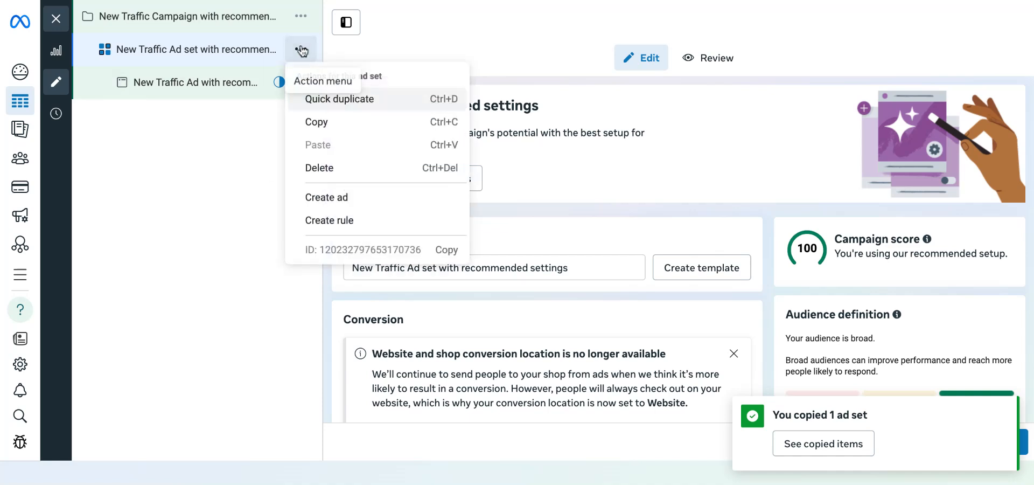
left_click(355, 100)
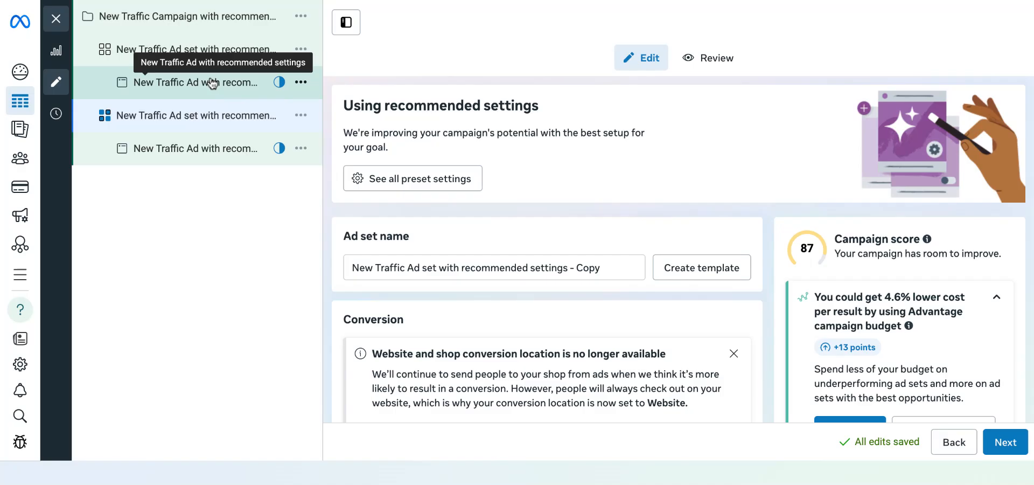
- Rename the campaign as "Traffic Campaign August 25"
left_click(197, 26)
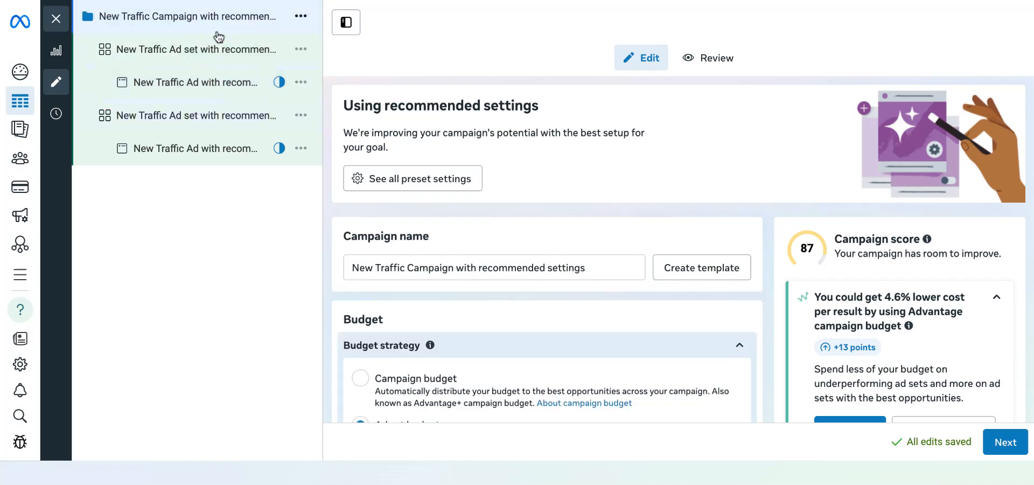
triple_click(435, 264)
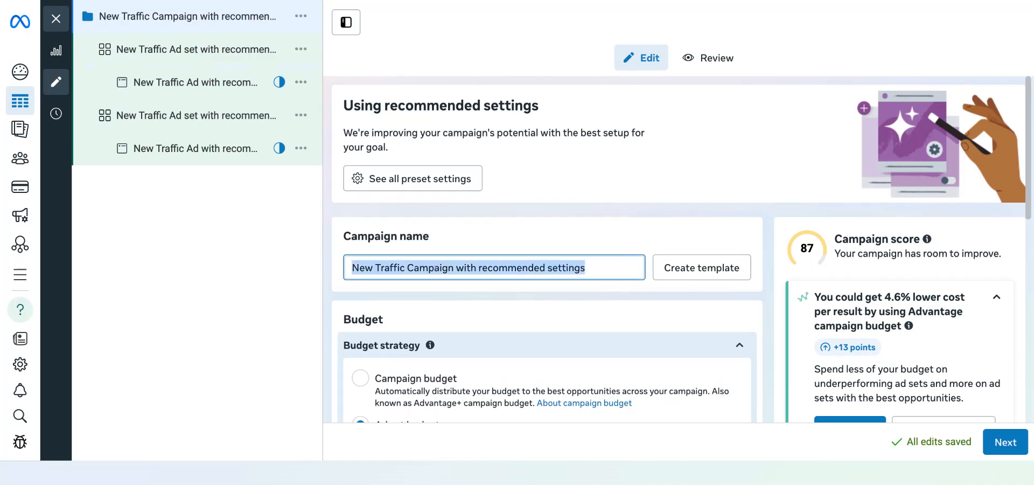
type("Traffic Camp")
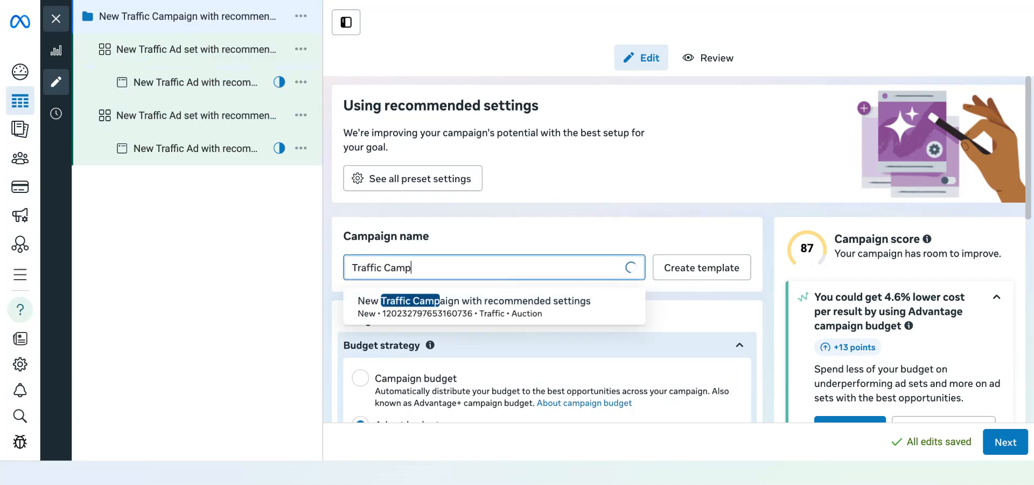
type("aign August ")
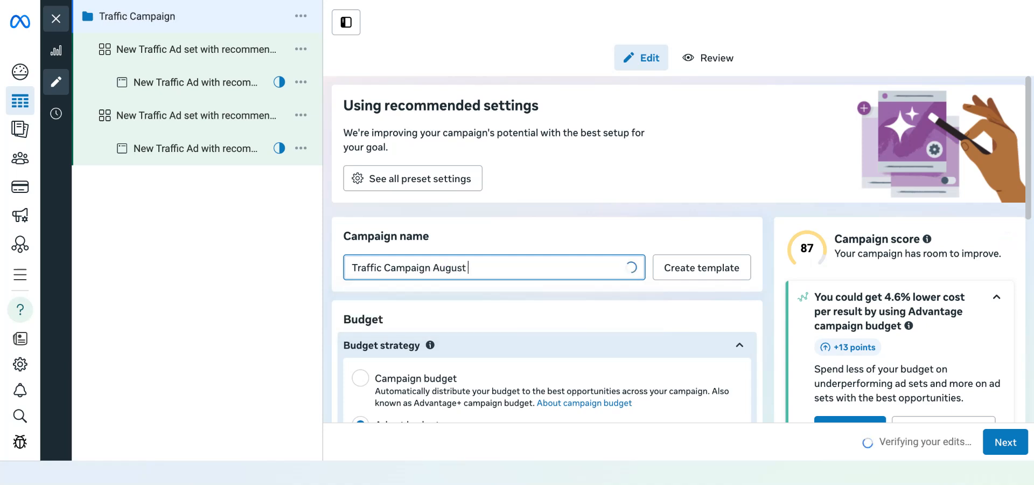
type("25")
left_click(529, 236)
- Switch the budget strategy to Campaign budget, check the budget type options and keep Daily budget
scroll(530, 236, "down", 3)
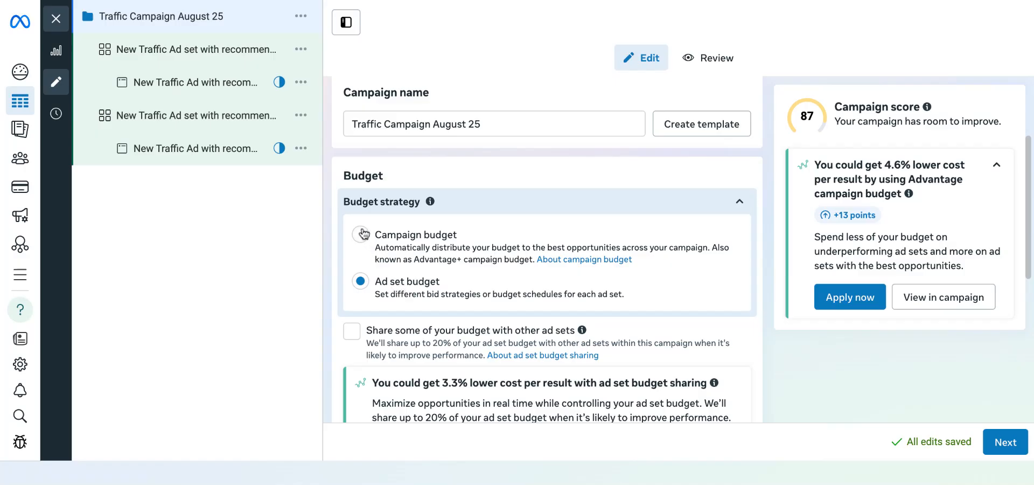
left_click(361, 235)
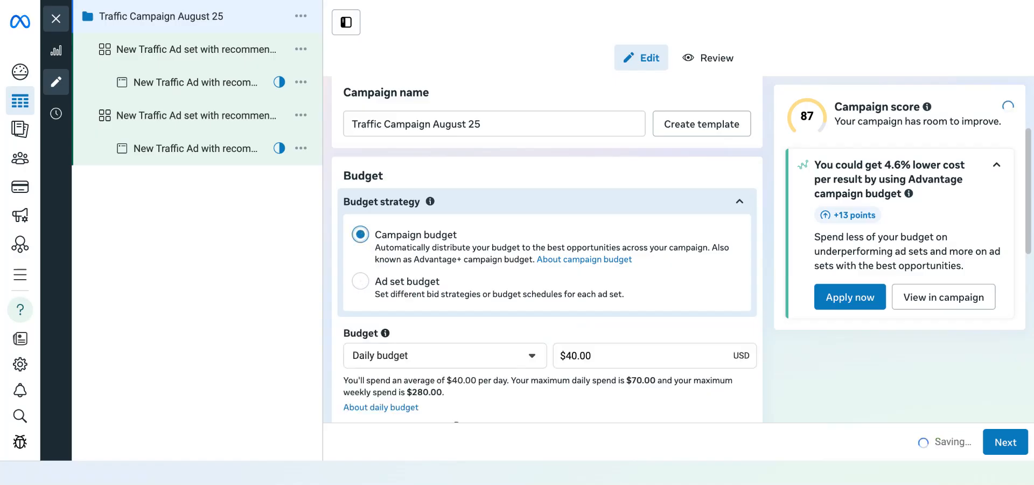
scroll(449, 307, "down", 1)
scroll(449, 308, "down", 2)
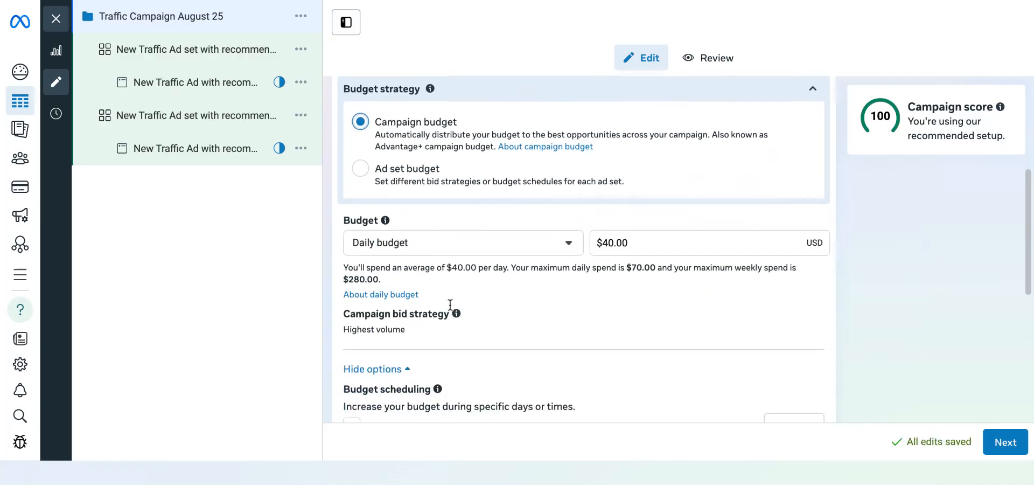
left_click(431, 216)
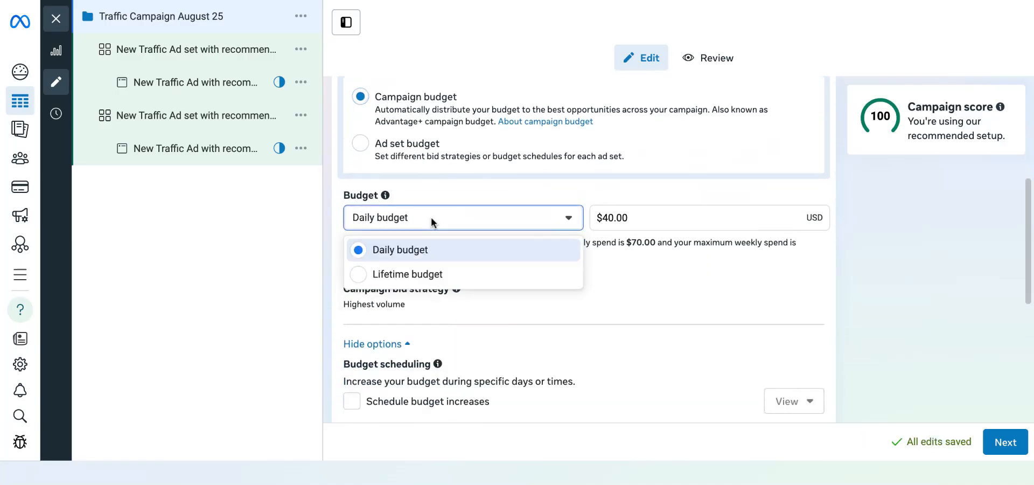
left_click(462, 195)
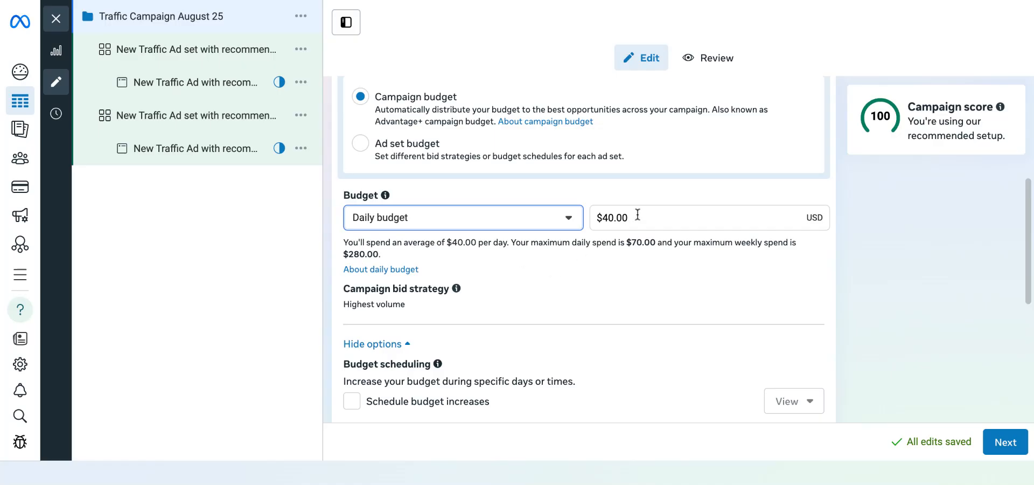
- Review the campaign's bid strategy, budget scheduling, ad scheduling, A/B test and Special Ad Categories settings
scroll(642, 240, "down", 3)
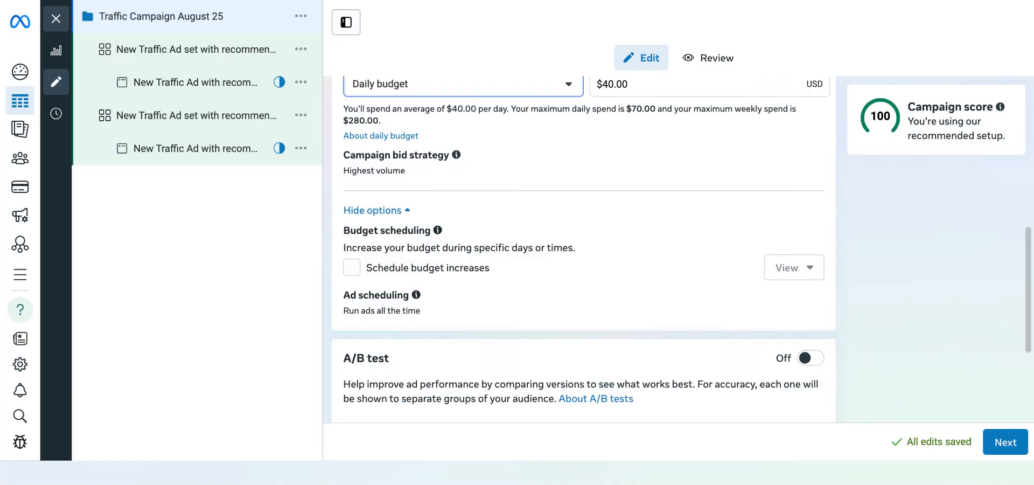
scroll(512, 161, "up", 1)
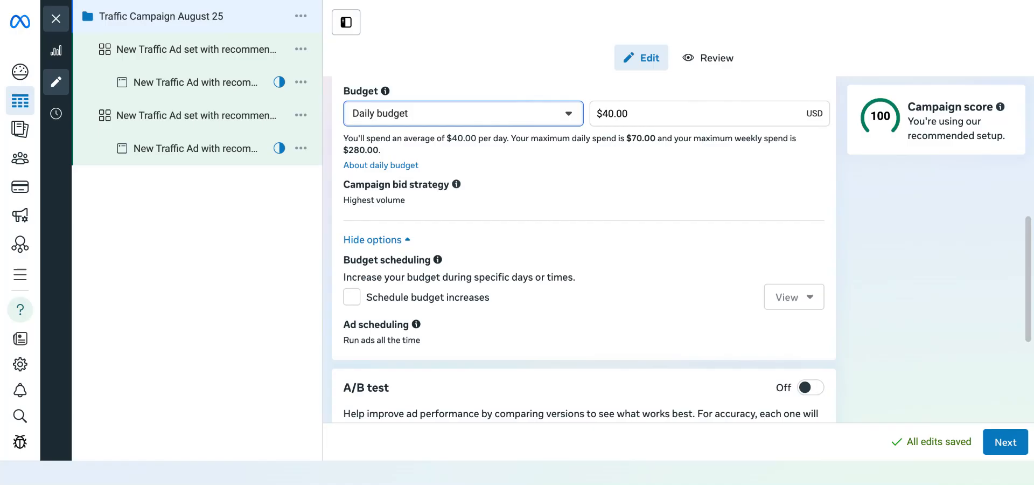
scroll(510, 194, "down", 2)
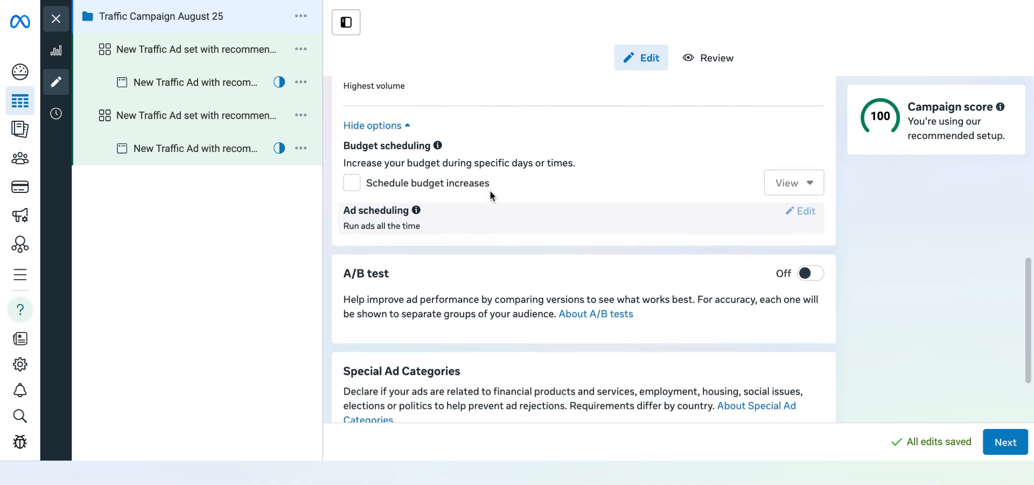
mouse_move(443, 165)
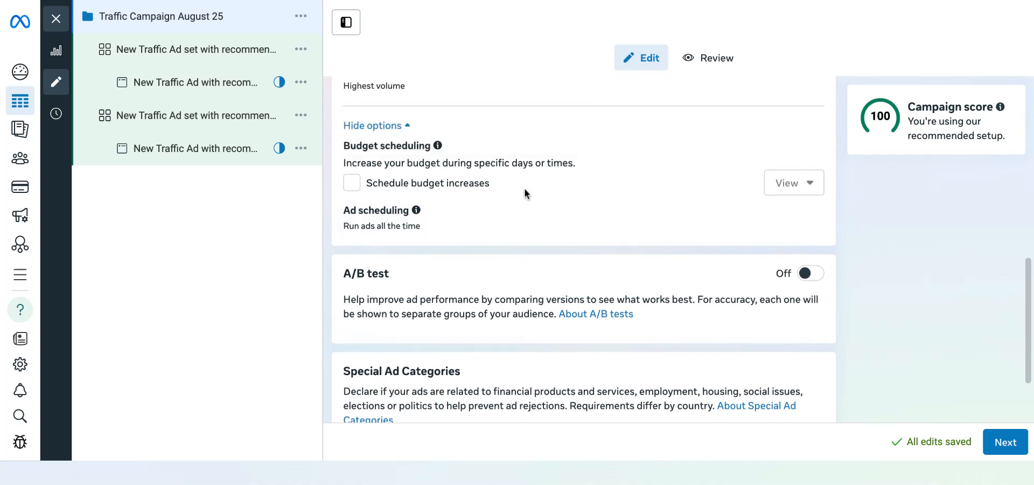
scroll(522, 228, "down", 2)
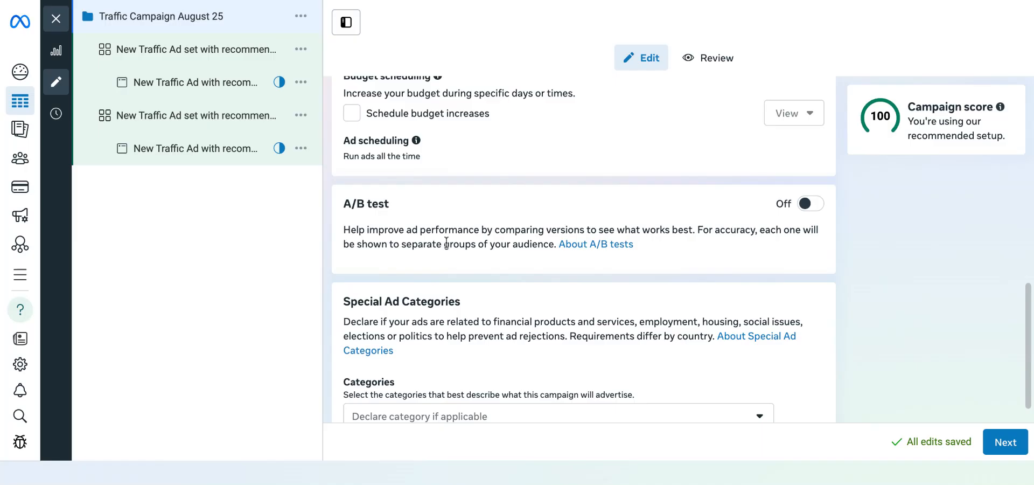
scroll(447, 243, "down", 1)
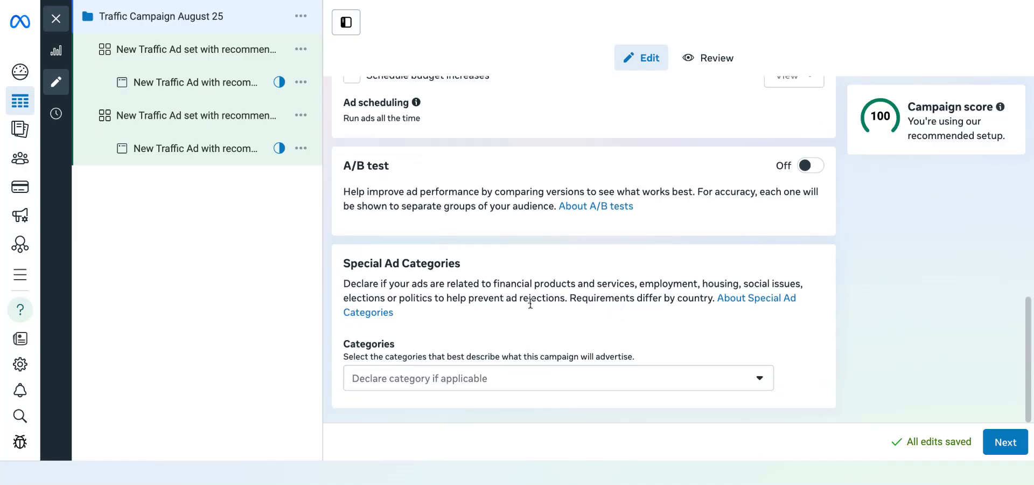
- Read the help article on how to choose a Special Ad Category, including the category types, and close it
left_click(724, 299)
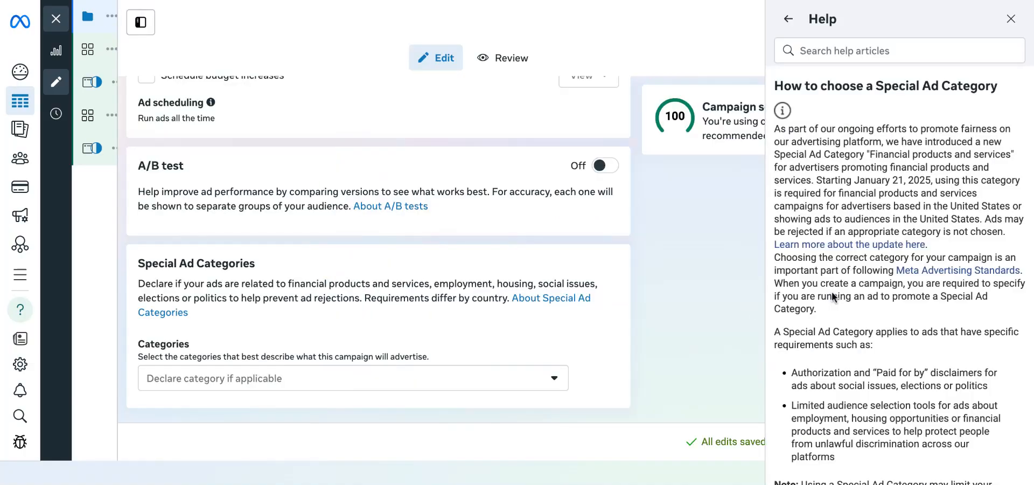
scroll(860, 291, "down", 5)
scroll(860, 291, "down", 1)
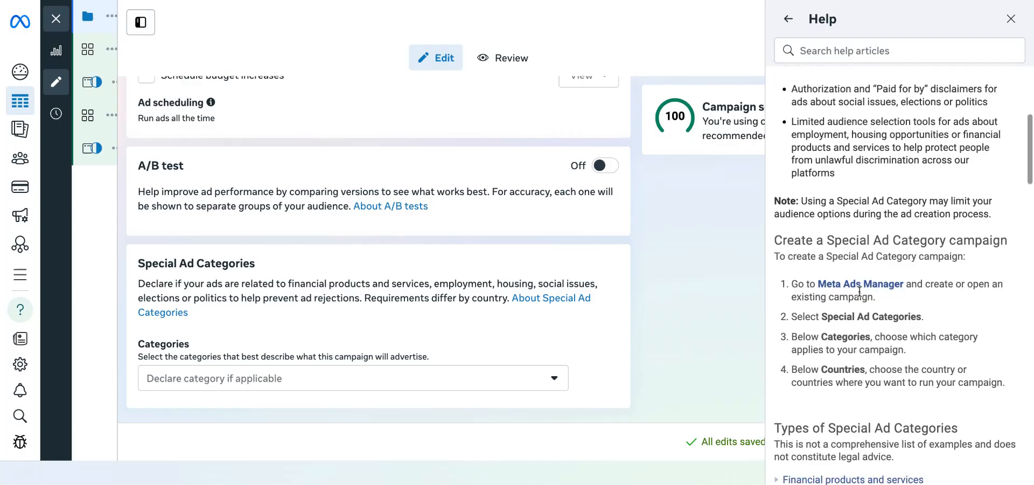
scroll(896, 277, "down", 3)
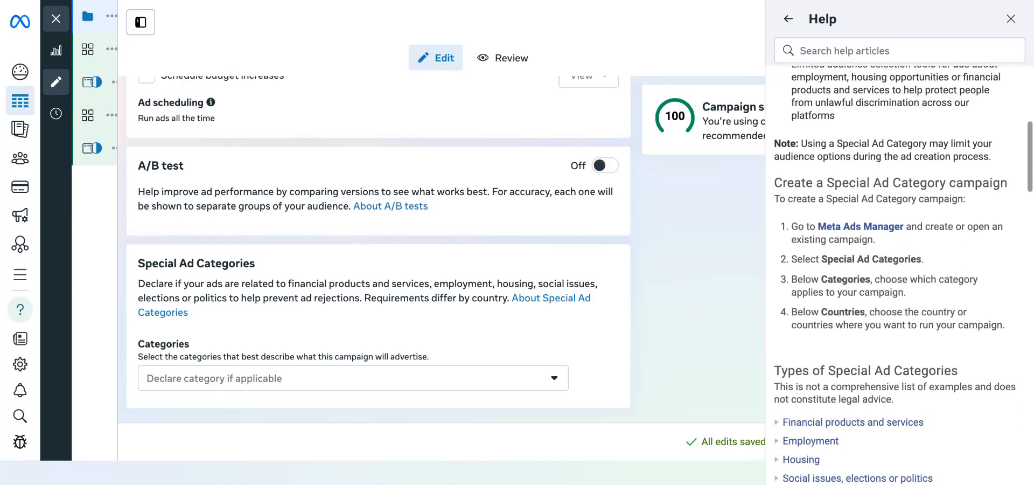
left_click(1010, 18)
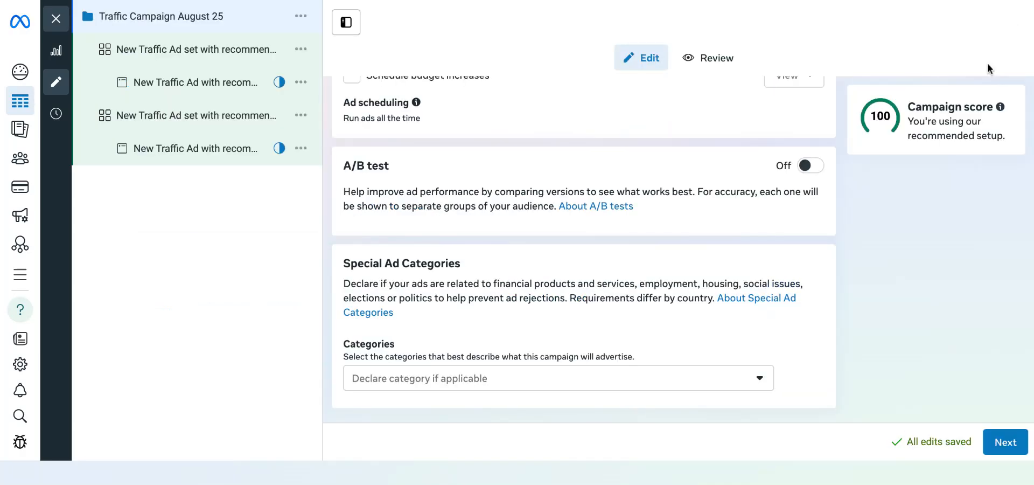
- Proceed to the duplicated ad set and rename it as "Ad Set Luxury Audience"
left_click(1004, 443)
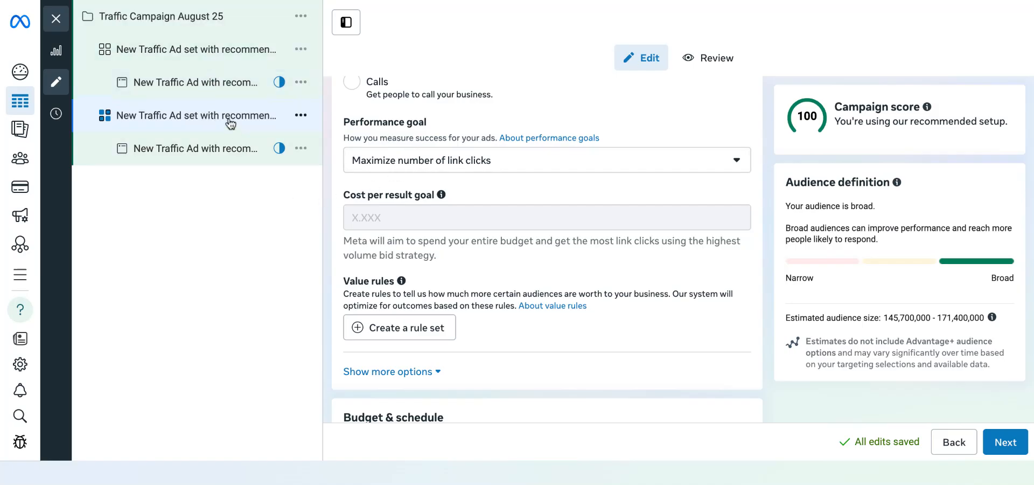
scroll(450, 163, "up", 10)
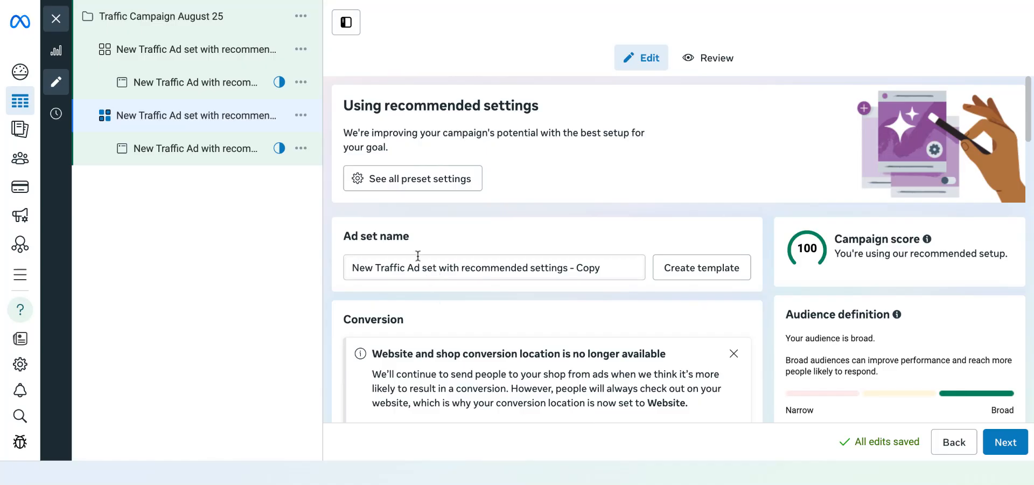
triple_click(416, 268)
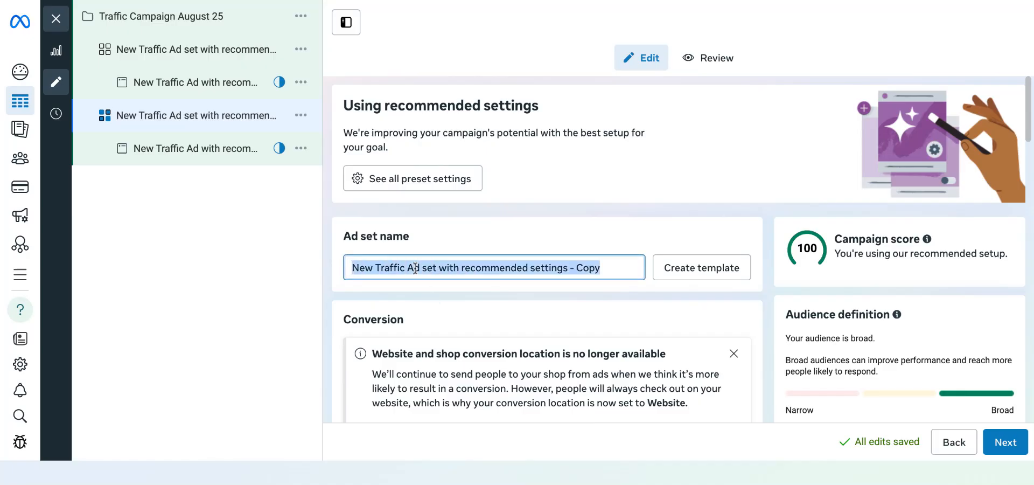
type("Ad Set")
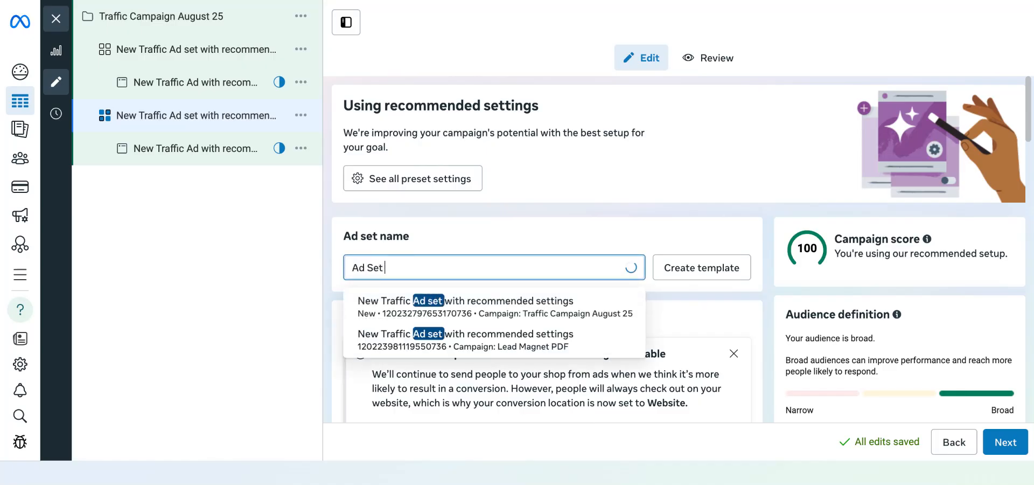
type(" Lu")
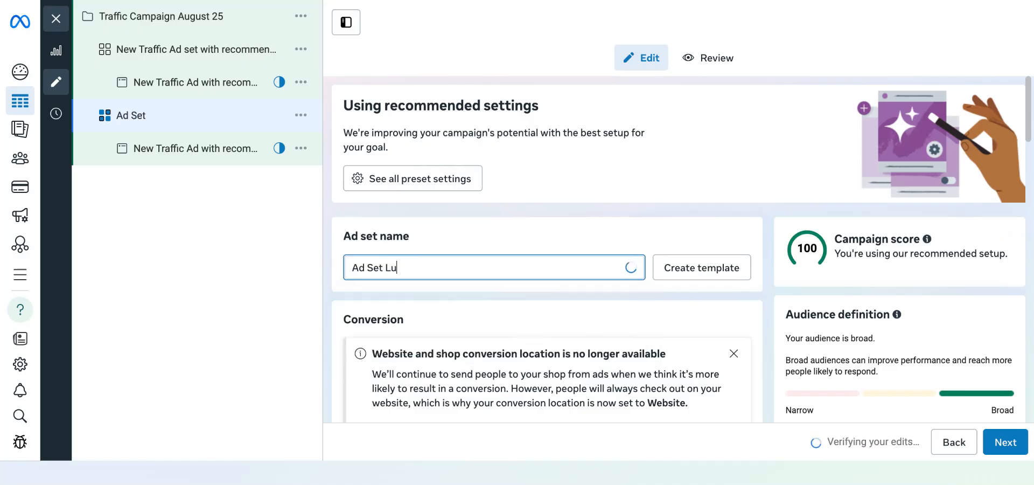
type("xury Audience")
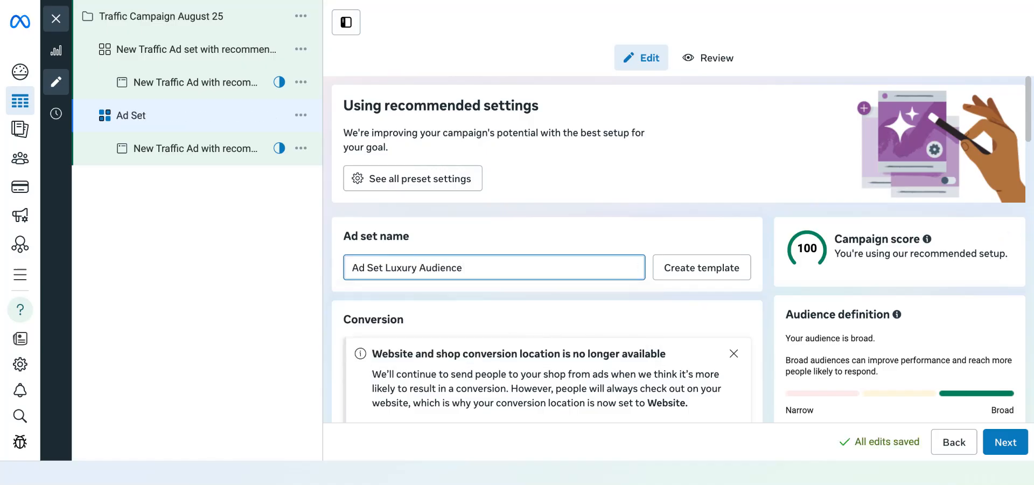
- Set the luxury ad set's performance goal to Maximize number of landing page views
left_click(619, 231)
scroll(614, 259, "down", 2)
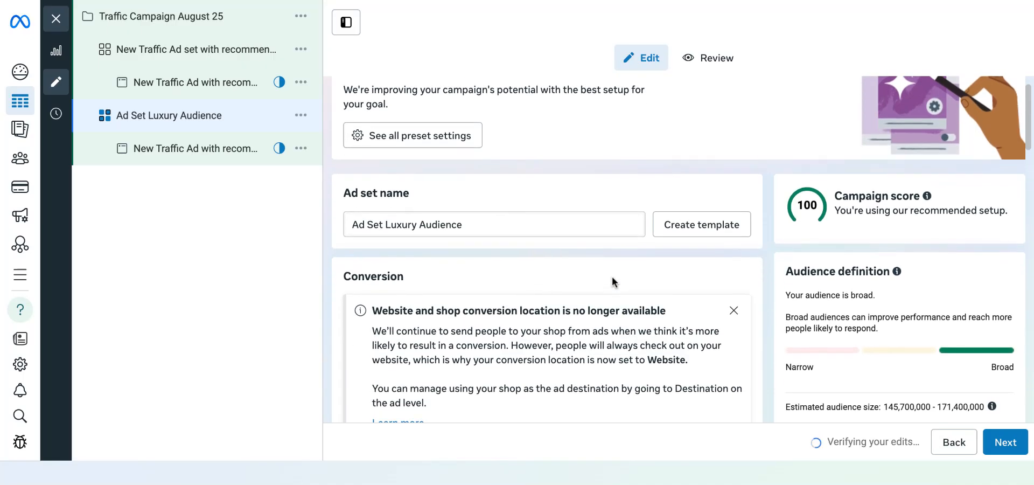
scroll(612, 276, "down", 4)
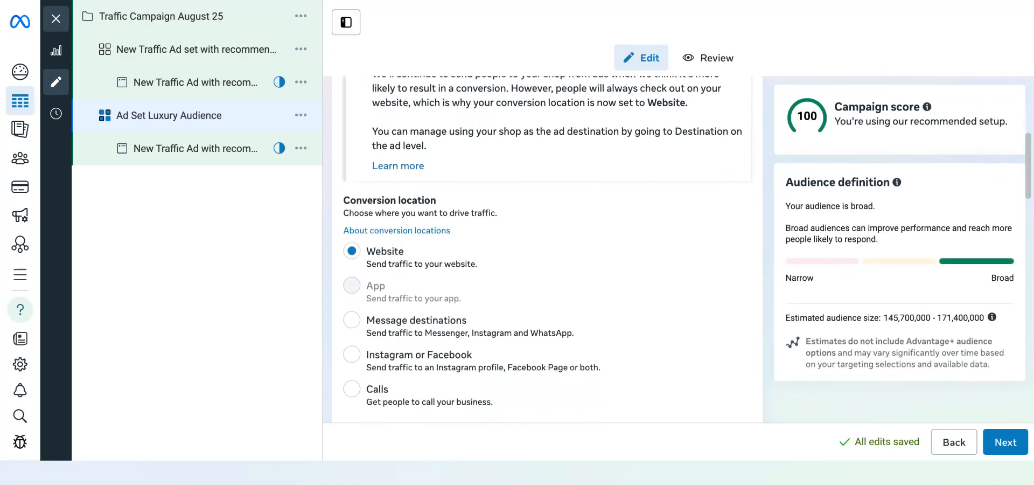
scroll(422, 269, "down", 1)
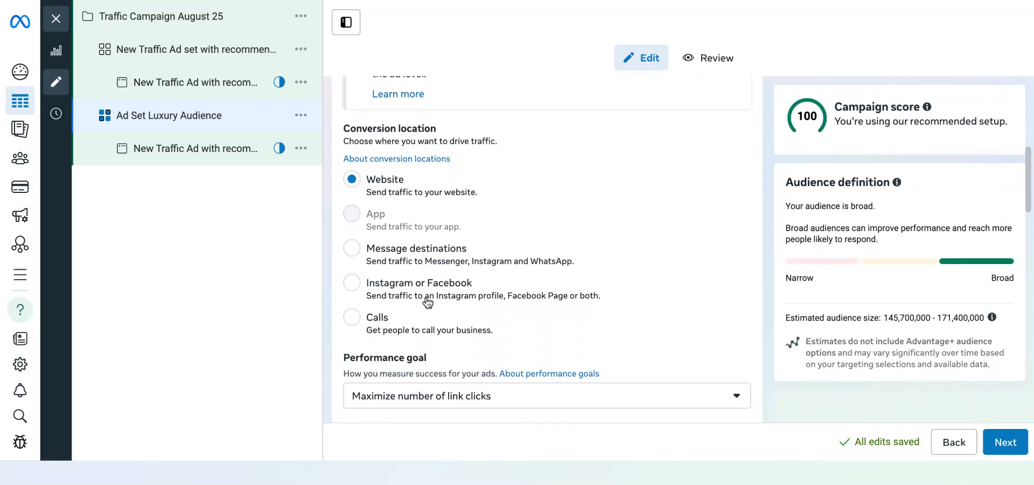
scroll(421, 324, "down", 1)
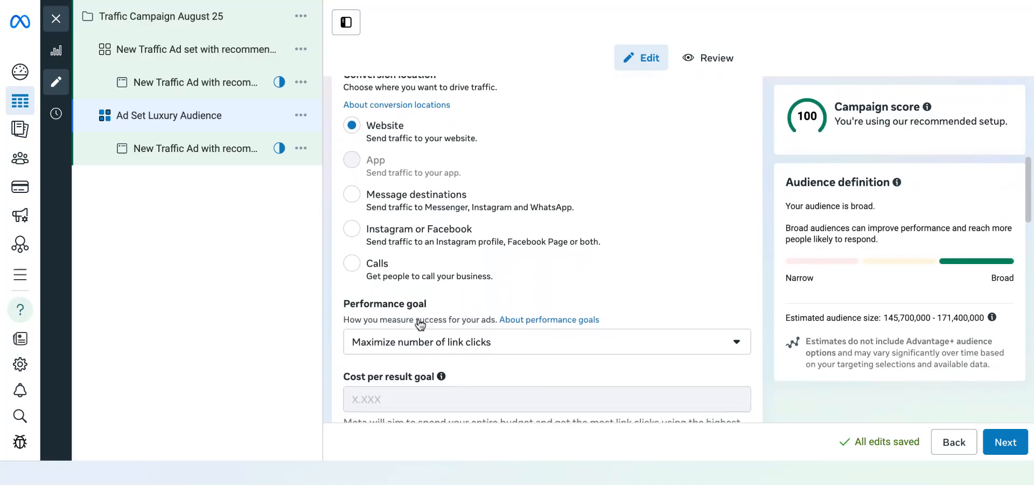
scroll(421, 324, "down", 3)
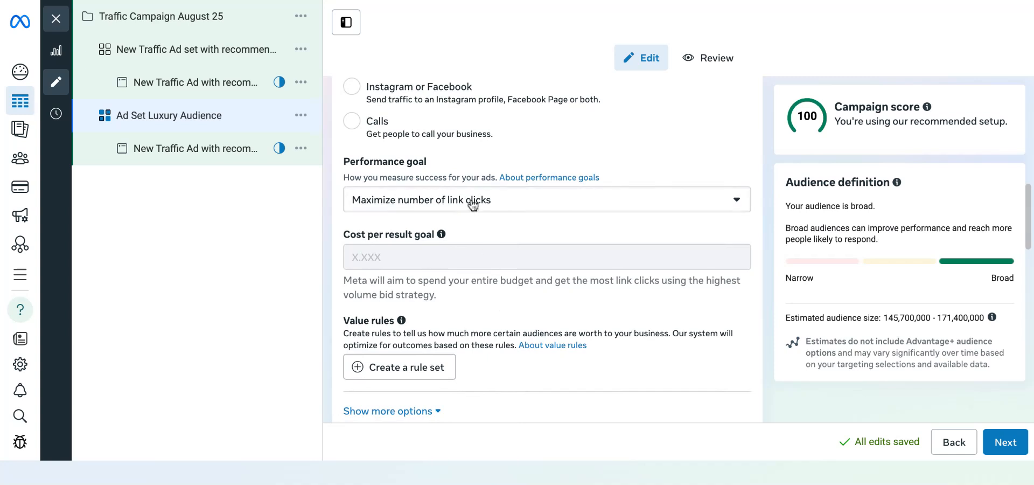
left_click(473, 204)
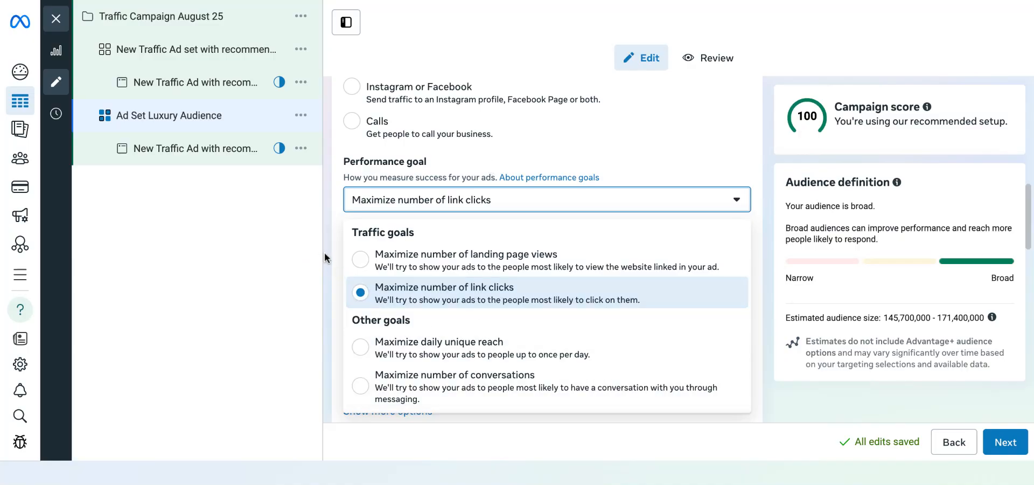
left_click(494, 266)
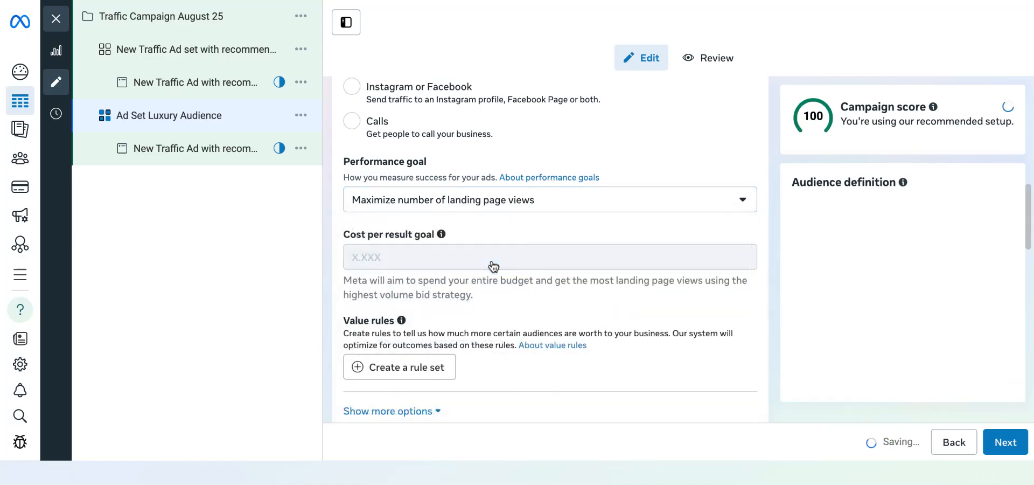
- Review the ad set's value rules, extra conversion options, budget, start and end dates, and budget scheduling
scroll(345, 232, "down", 3)
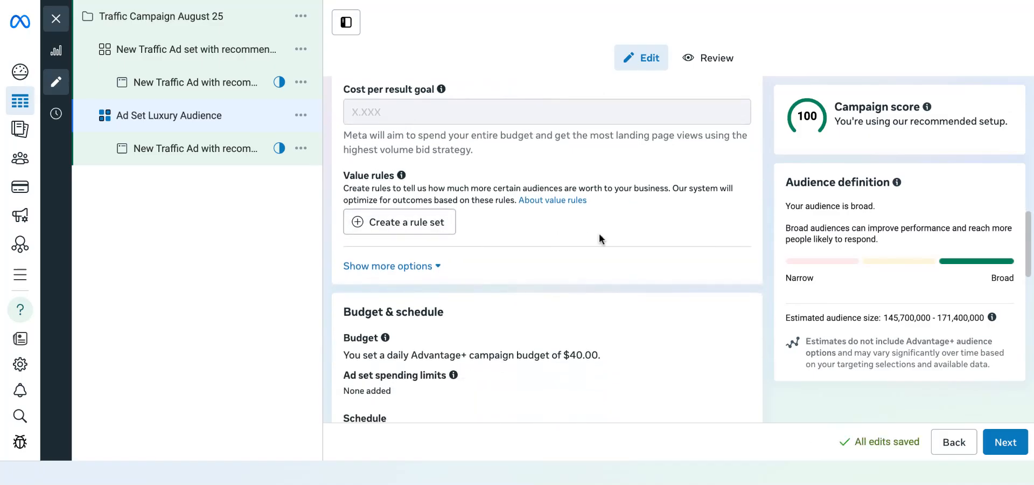
scroll(615, 237, "down", 1)
scroll(620, 241, "down", 1)
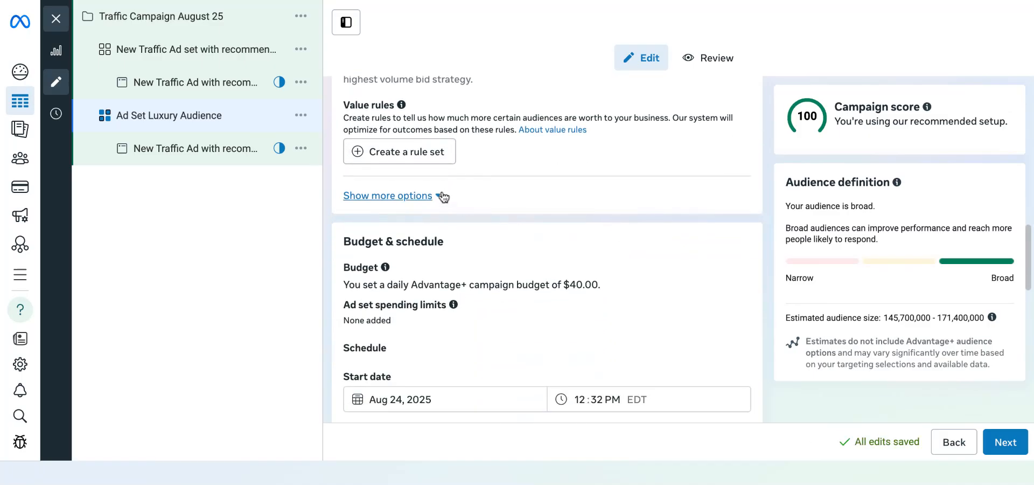
left_click(418, 195)
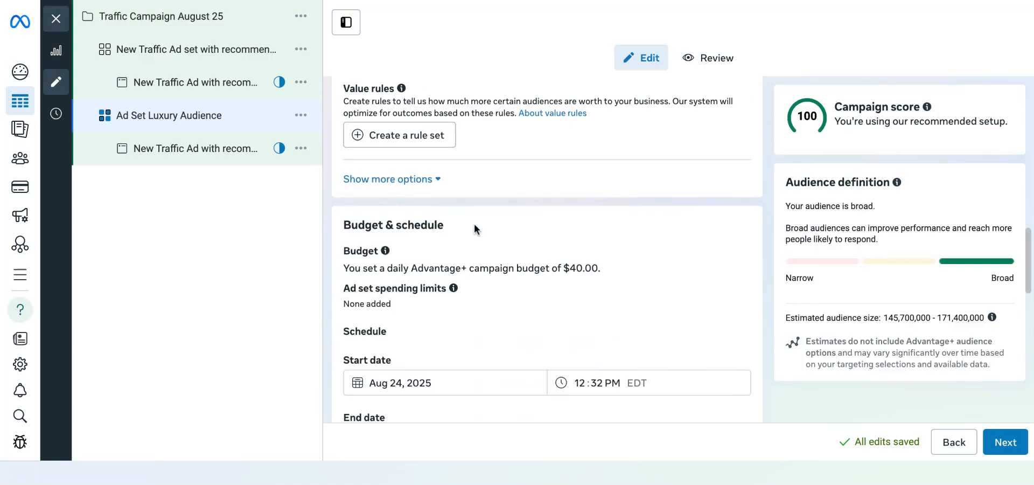
scroll(474, 229, "down", 3)
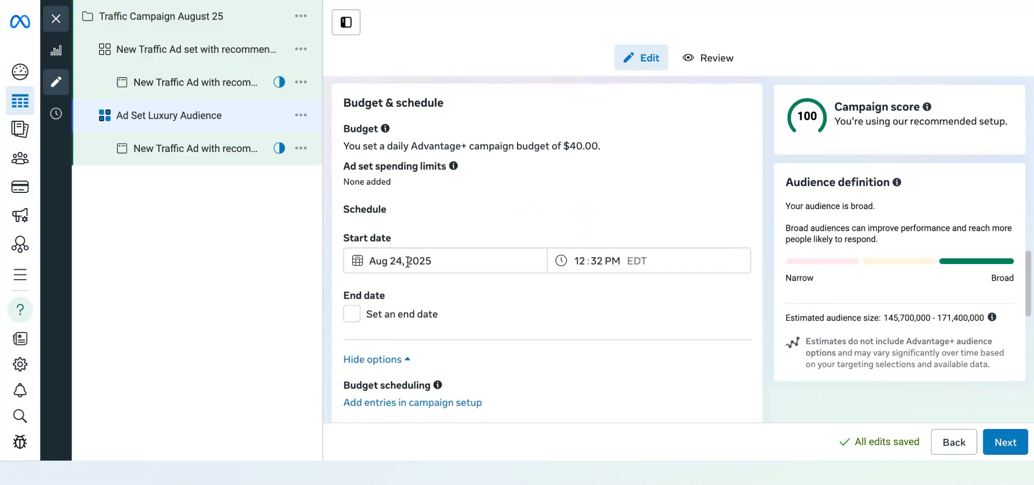
scroll(446, 215, "down", 1)
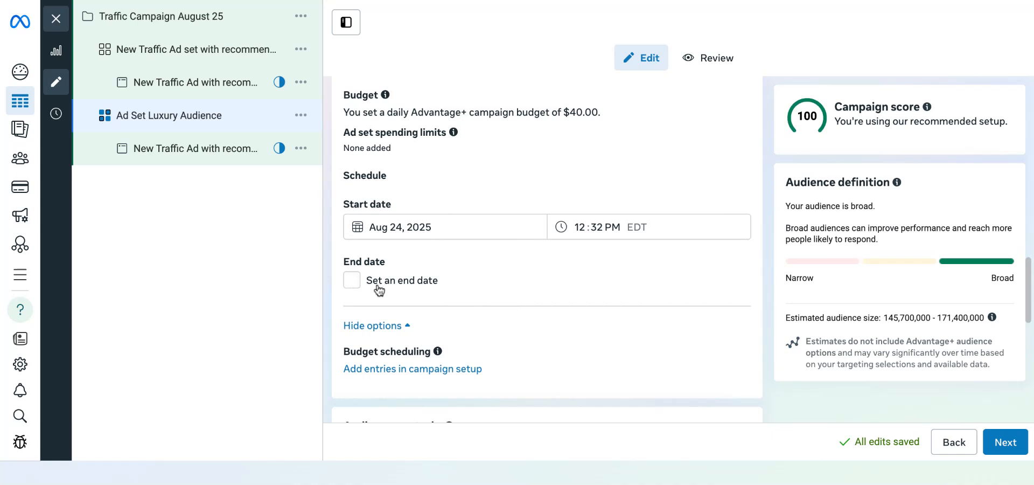
scroll(471, 286, "down", 2)
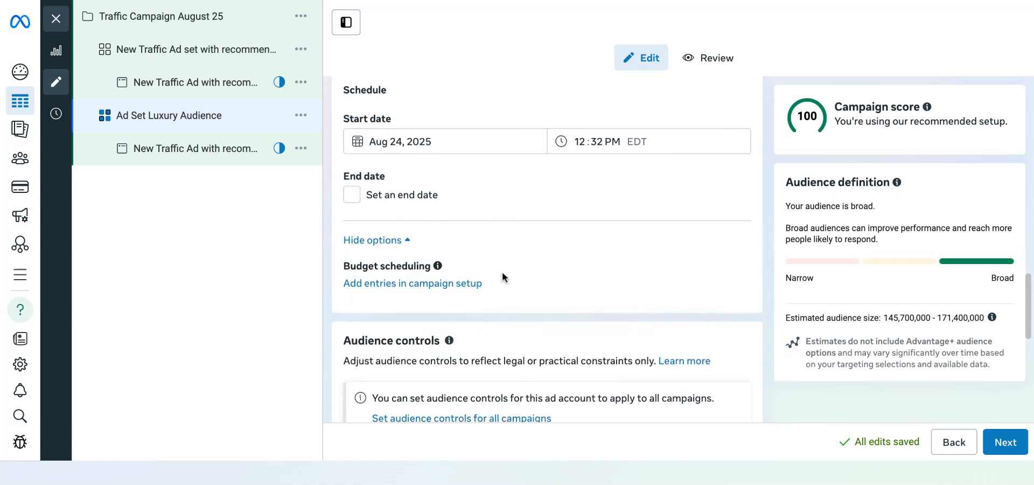
scroll(592, 272, "down", 4)
scroll(592, 269, "down", 1)
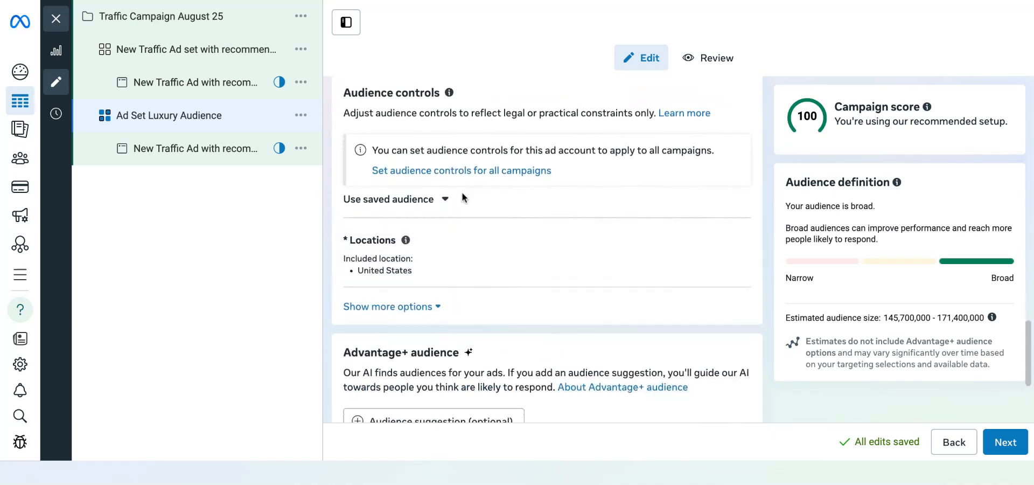
- Check the saved audiences and the expanded audience control options, including the custom audiences available for exclusion
left_click(446, 201)
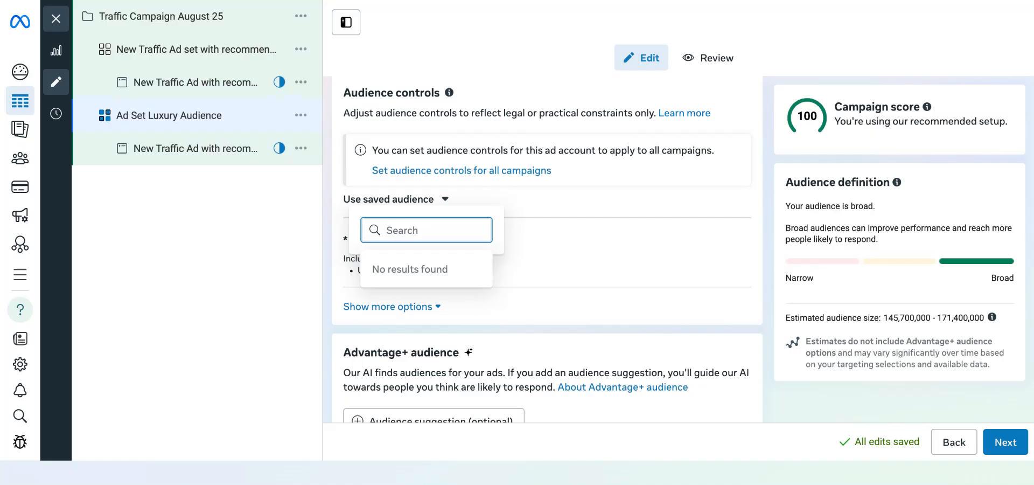
left_click(762, 170)
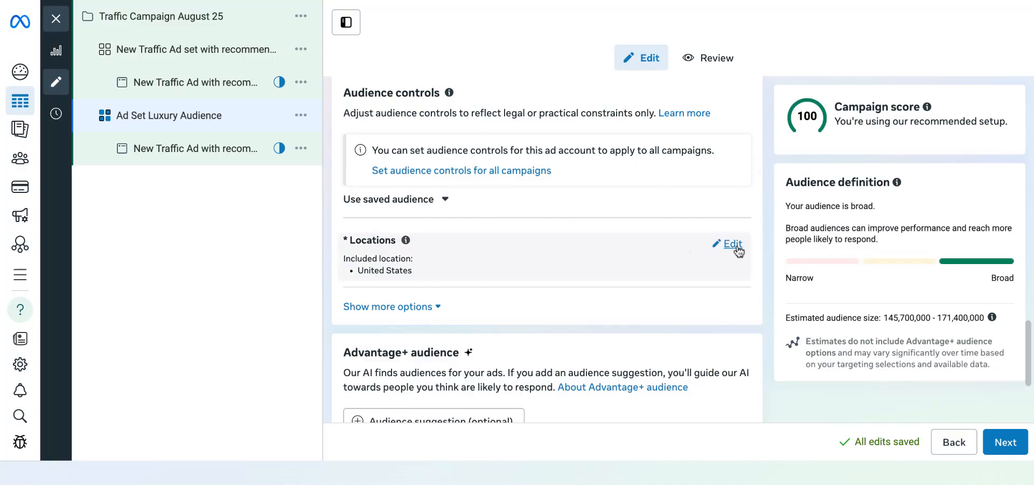
left_click(436, 307)
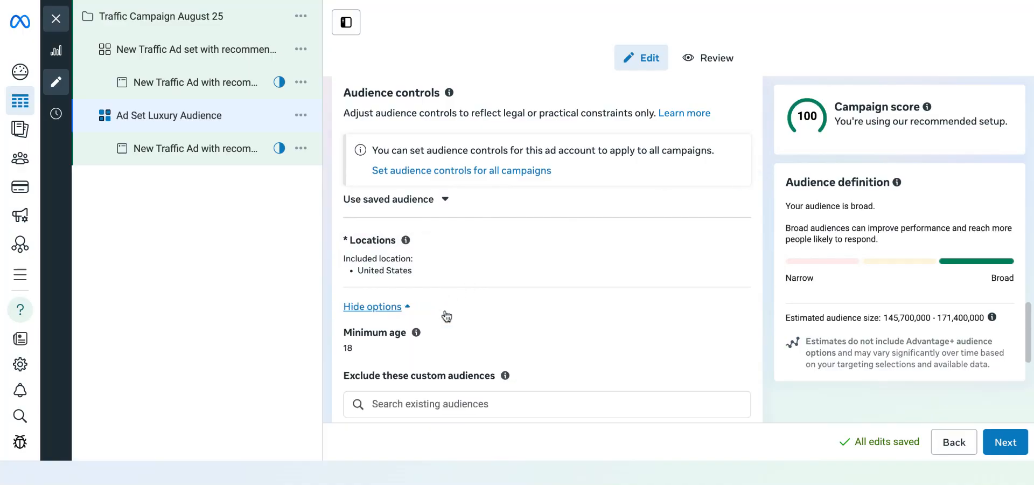
scroll(409, 301, "down", 1)
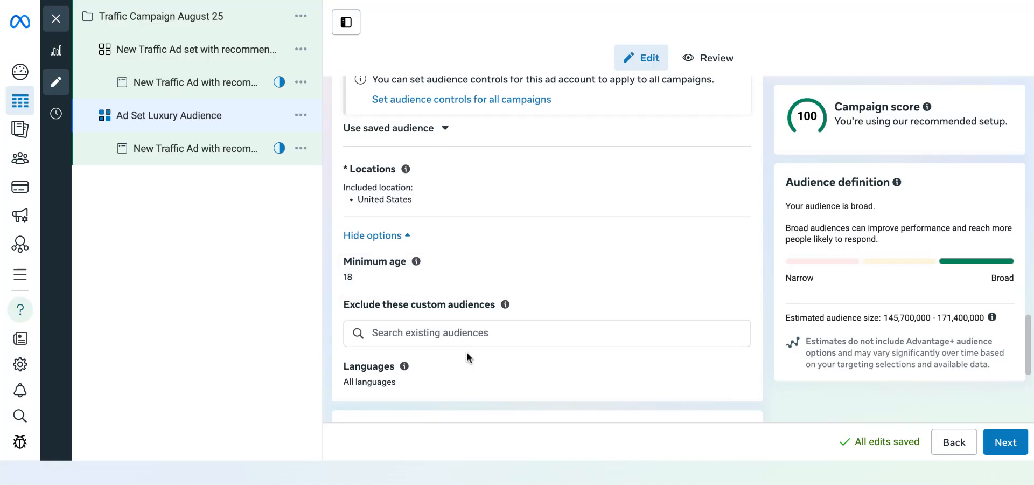
scroll(466, 351, "down", 1)
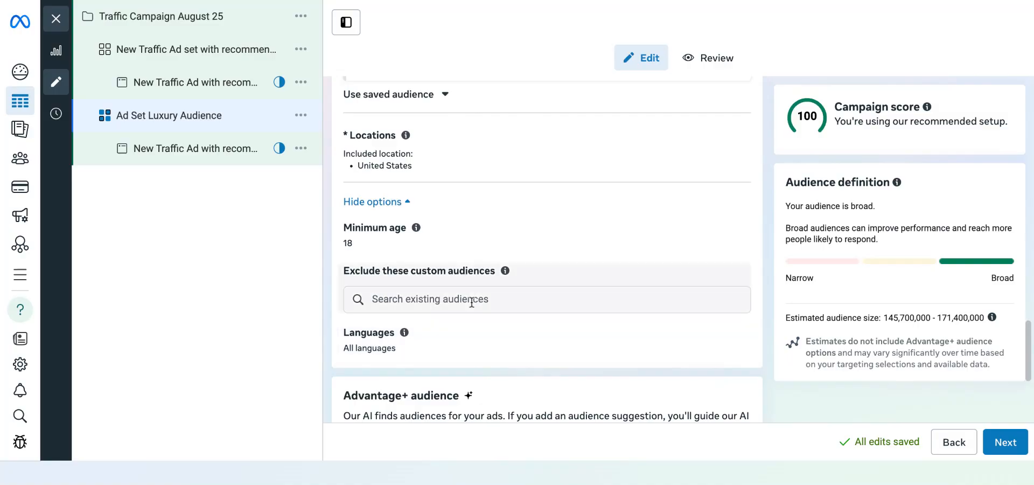
scroll(472, 301, "up", 1)
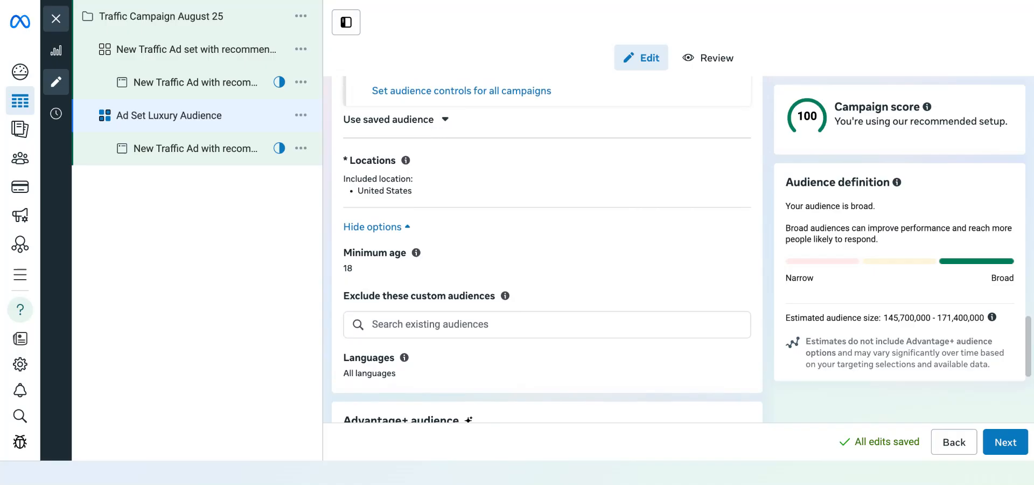
left_click(439, 324)
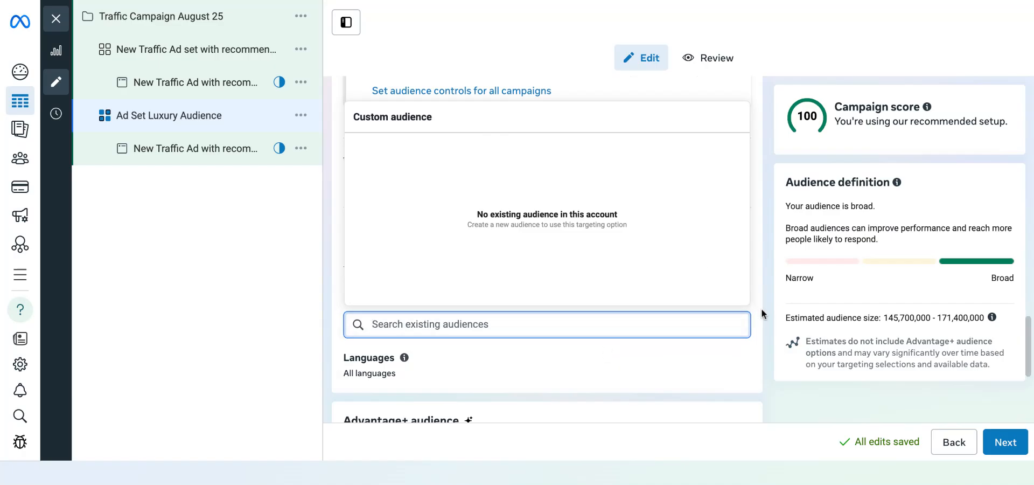
left_click(764, 322)
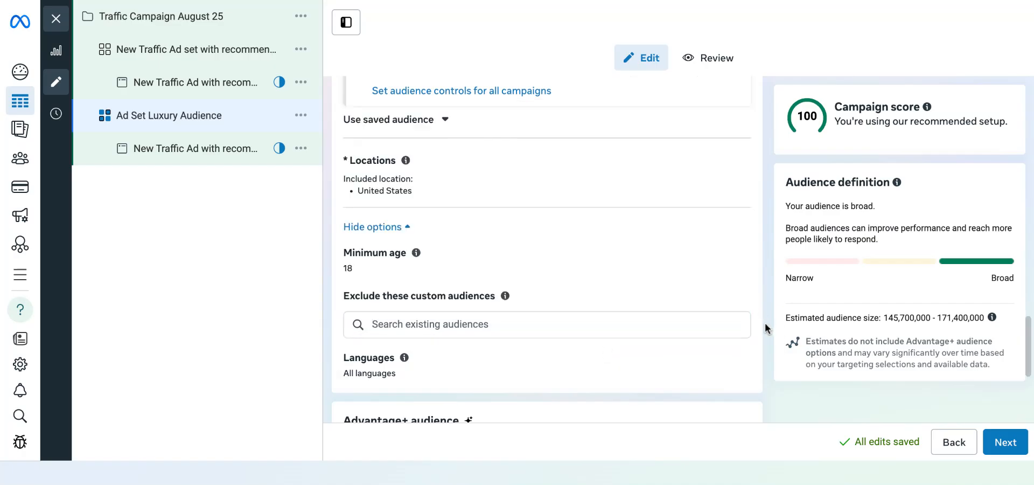
- Open the optional audience suggestion for the Advantage+ audience and review its custom audience, age, gender and detailed targeting settings
scroll(743, 323, "down", 2)
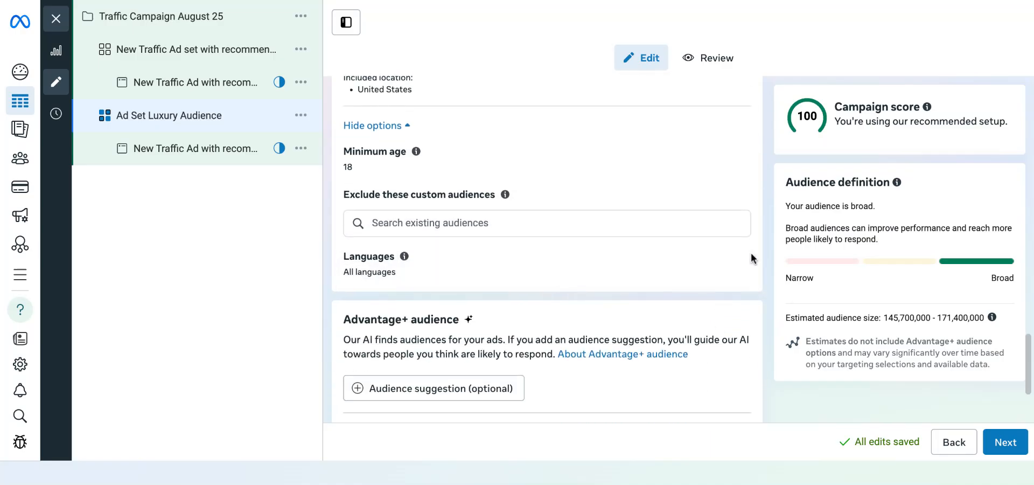
scroll(683, 267, "down", 1)
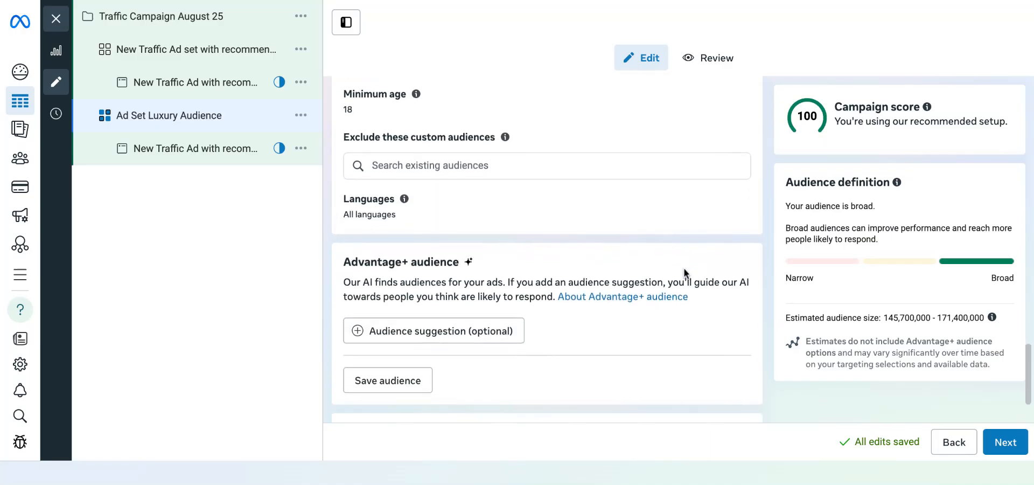
scroll(684, 268, "down", 2)
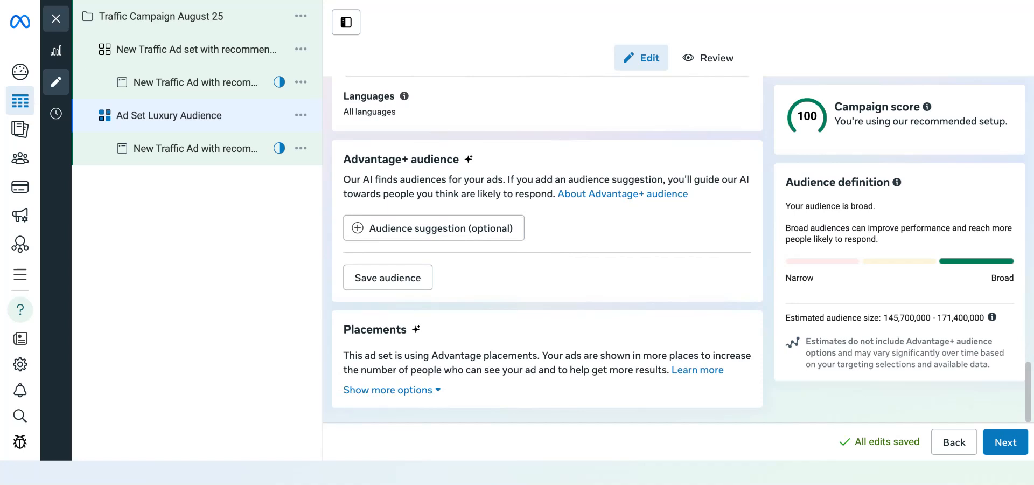
scroll(483, 202, "up", 1)
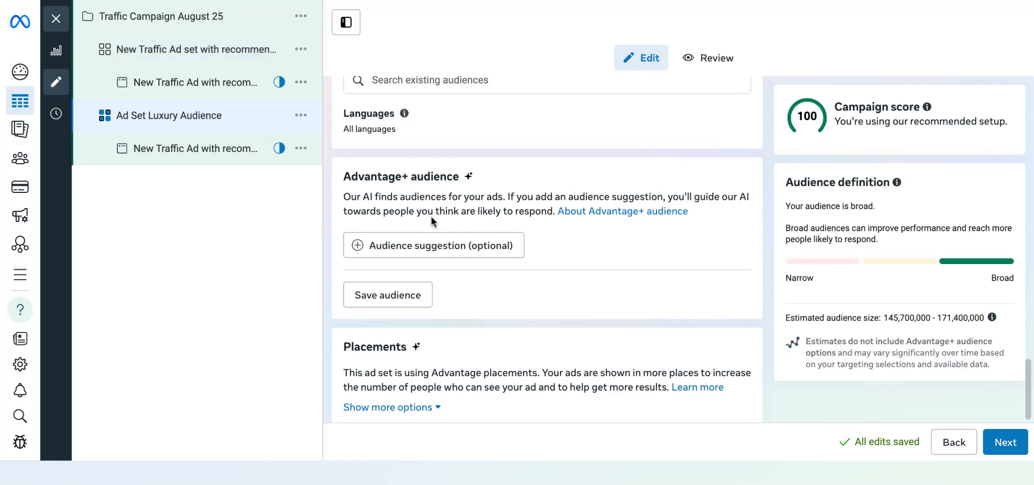
left_click(364, 247)
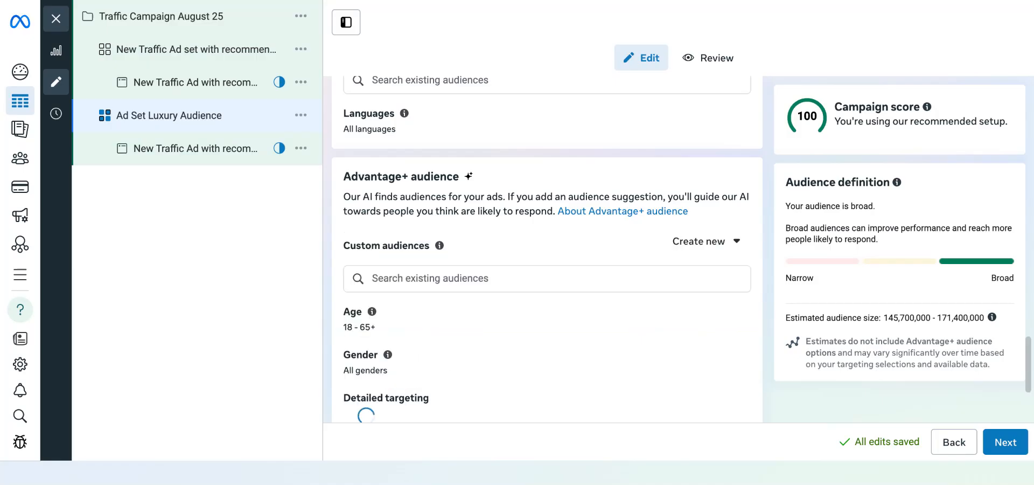
scroll(443, 244, "down", 2)
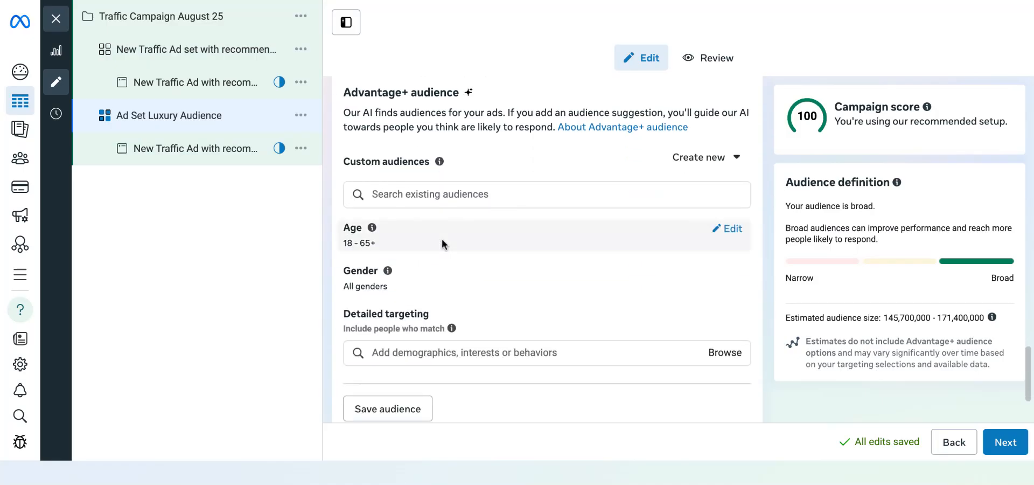
scroll(442, 238, "up", 2)
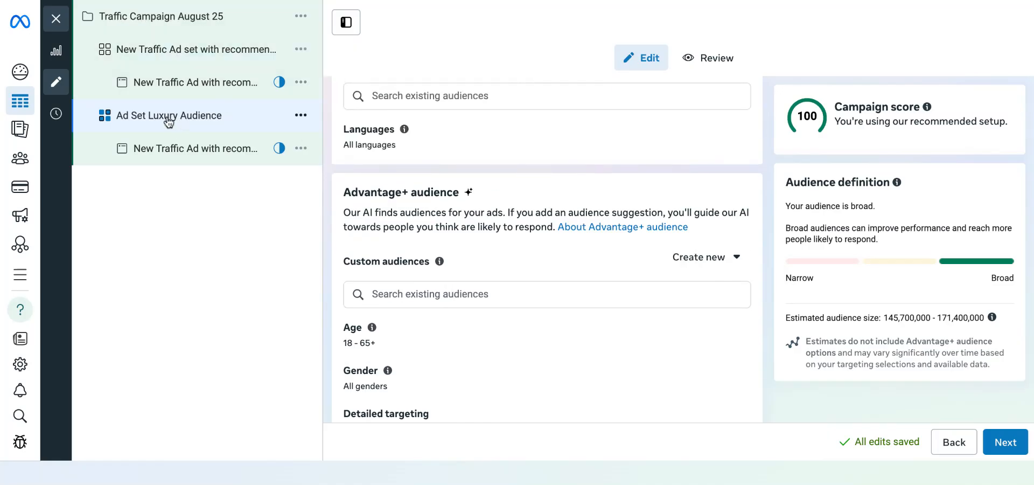
scroll(414, 239, "down", 3)
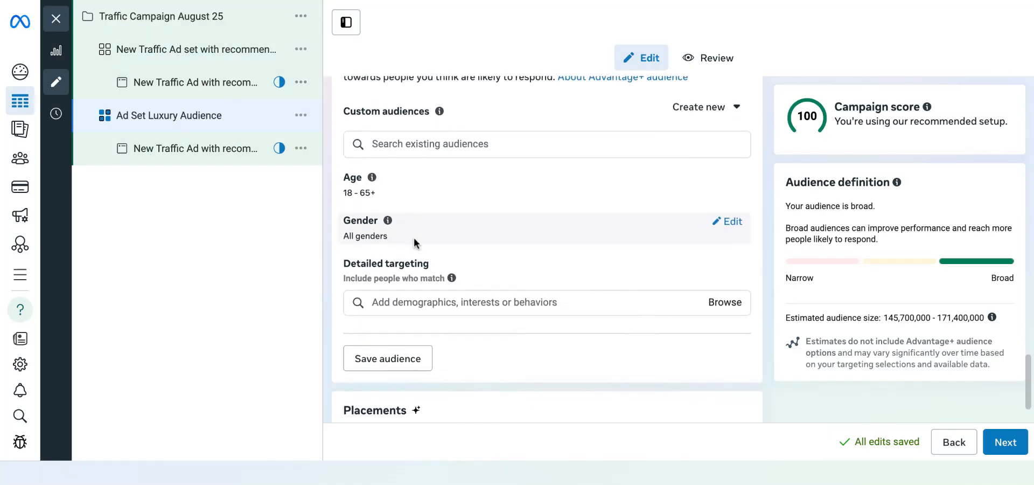
scroll(414, 237, "down", 2)
scroll(423, 129, "up", 1)
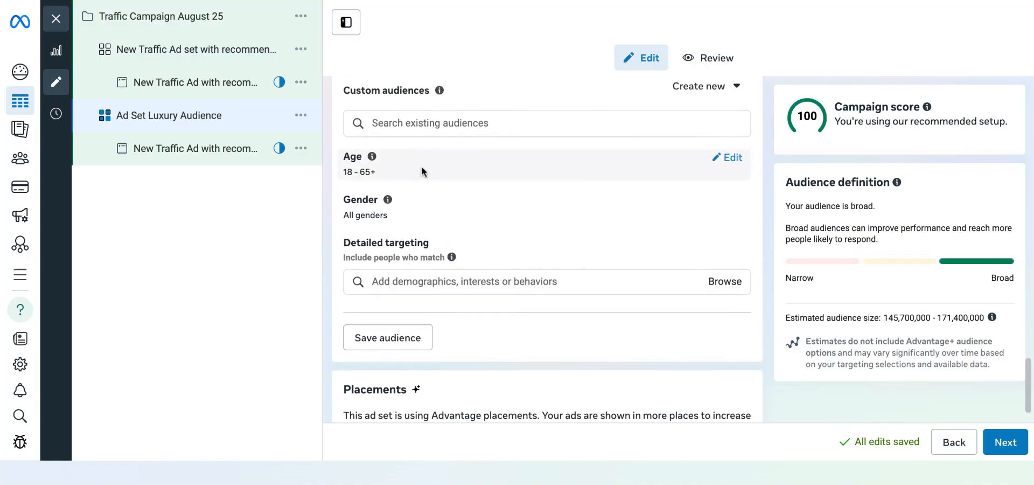
- Search detailed targeting for "luxury cars" and add the interest Luxury vehicle (vehicles)
scroll(438, 245, "down", 1)
left_click(424, 222)
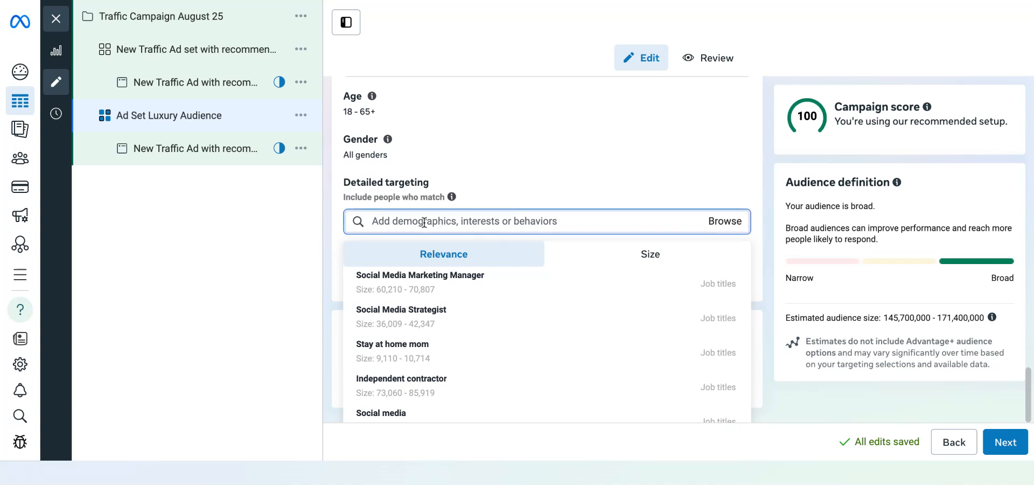
type("luxury cars")
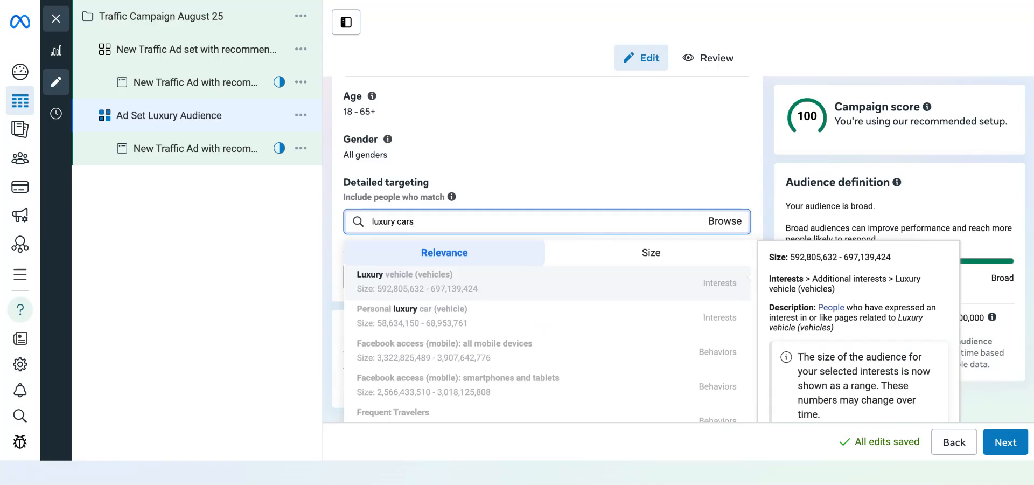
left_click(399, 286)
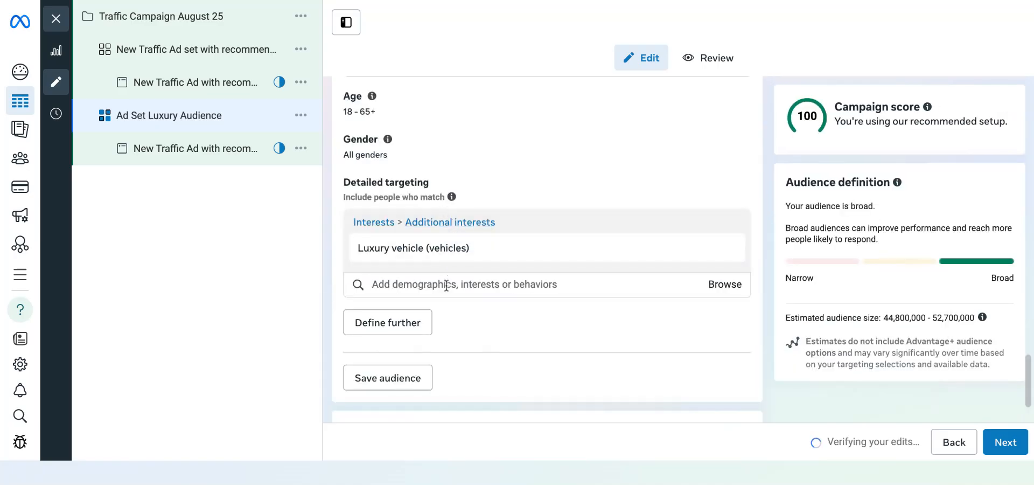
- Search detailed targeting for "luxury resorts" and add the interest Luxury Resorts (lodging)
left_click(446, 285)
type("luxurt")
key("BackSpace")
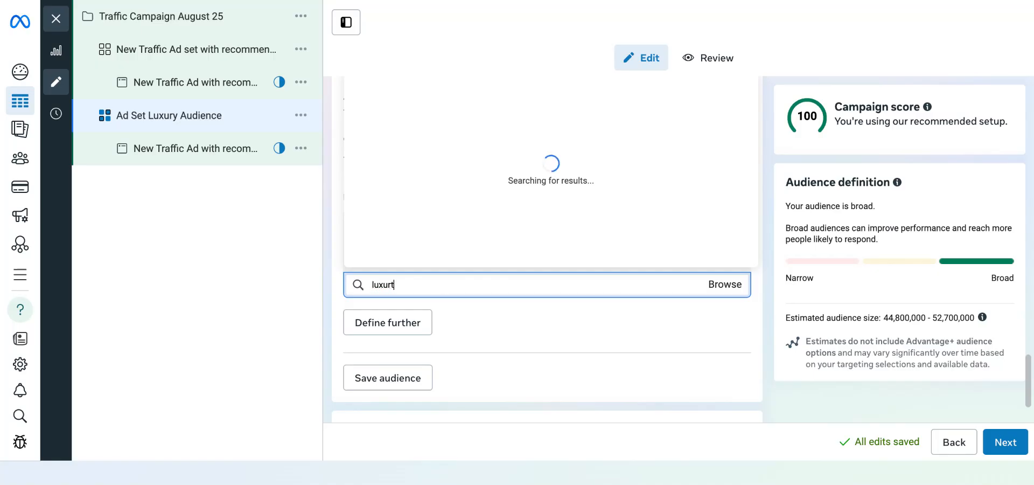
type("y resorts")
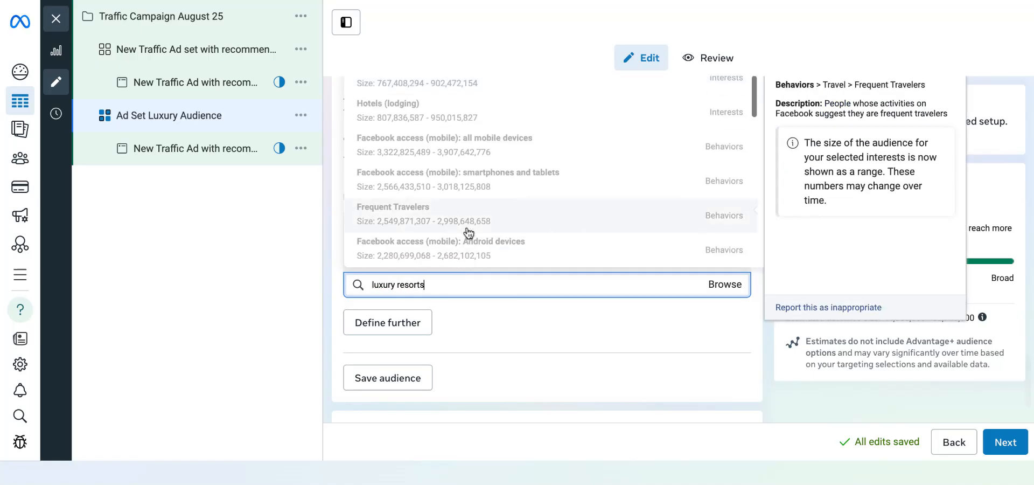
left_click(449, 145)
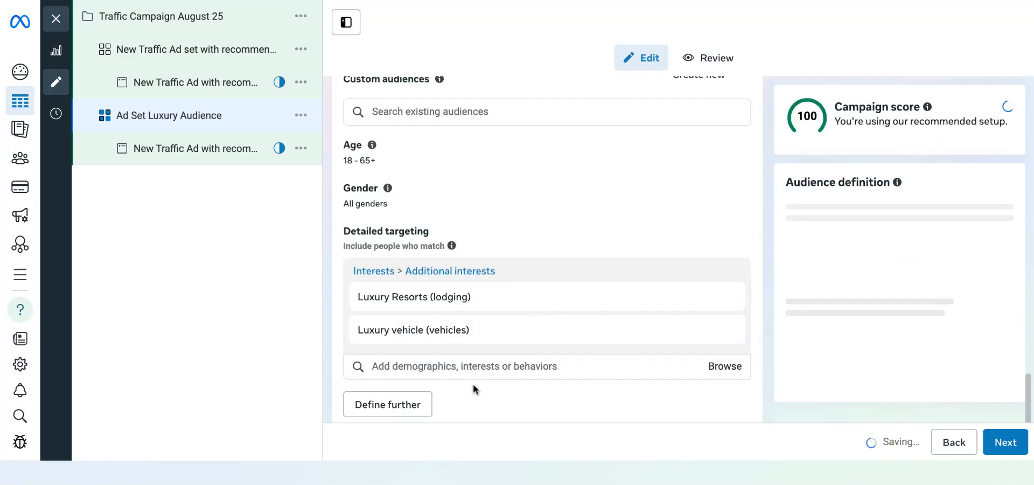
scroll(501, 296, "down", 4)
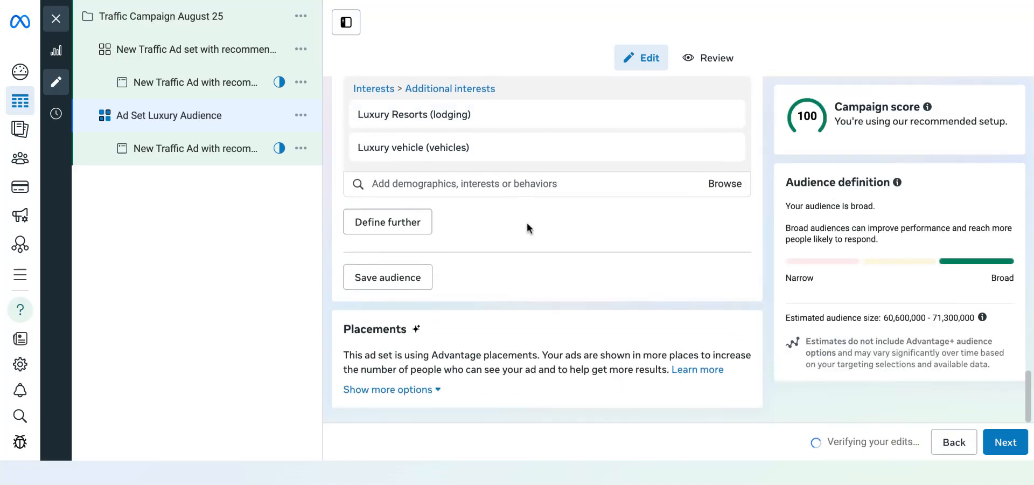
- Save the ad set's targeting as a saved audience named "Luxury Audience"
left_click(394, 280)
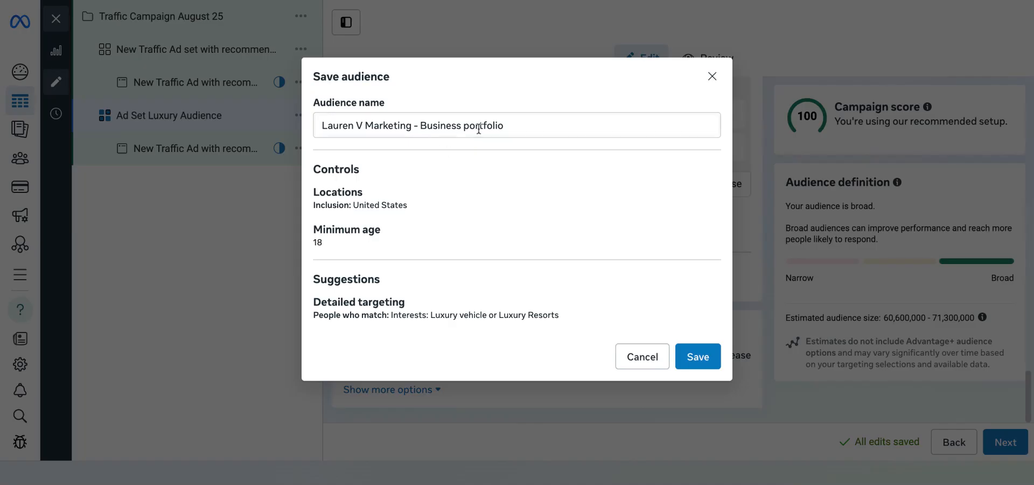
triple_click(479, 127)
type("Luxury A")
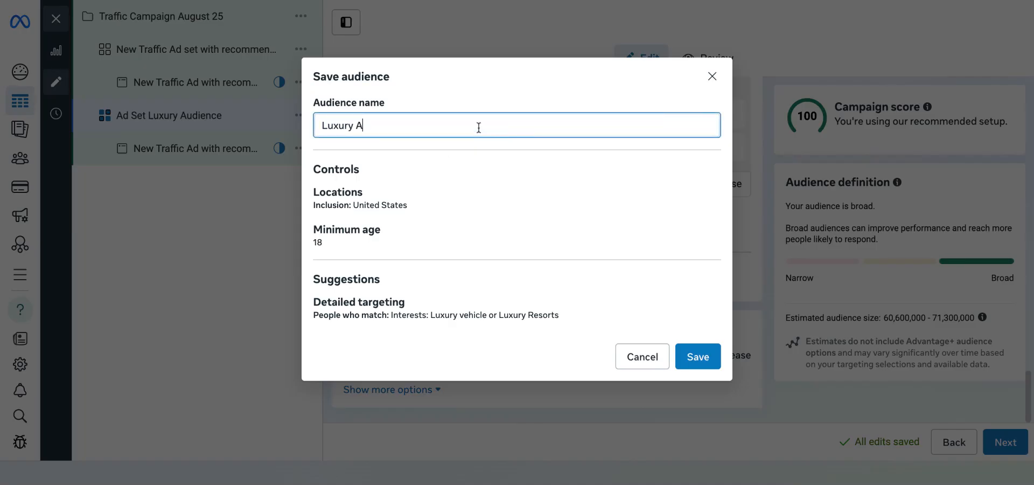
type("udience")
left_click(694, 357)
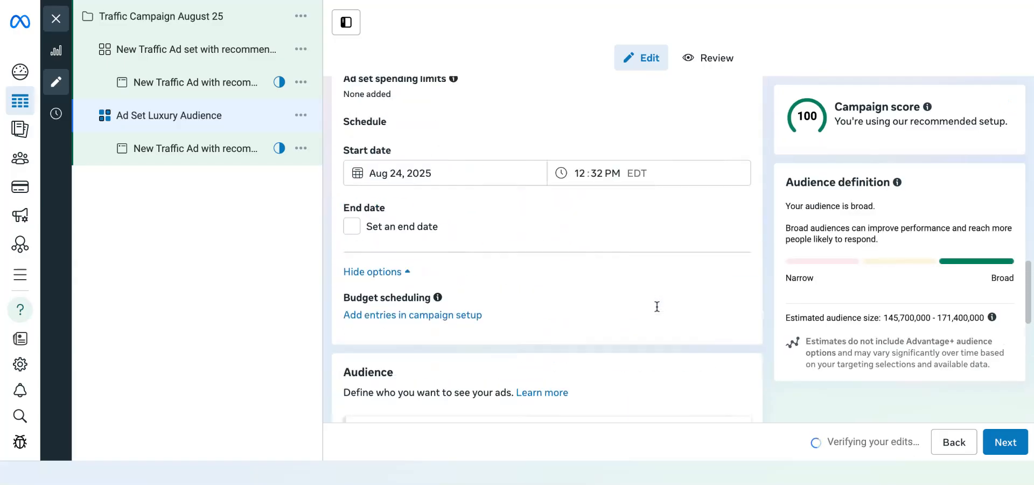
- Review the saved audience's settings and the additional placement options for brand safety, inventory filter, block lists and exclusions
scroll(546, 249, "down", 6)
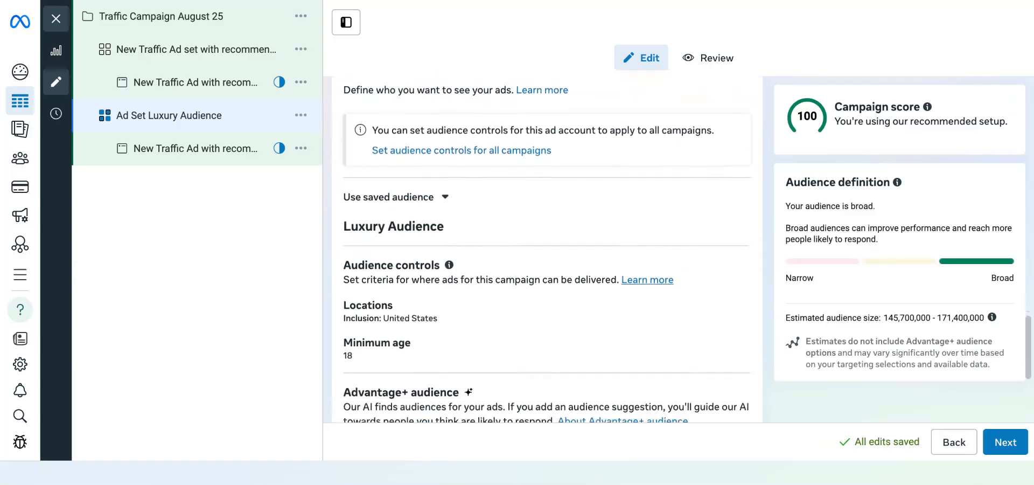
scroll(619, 324, "down", 1)
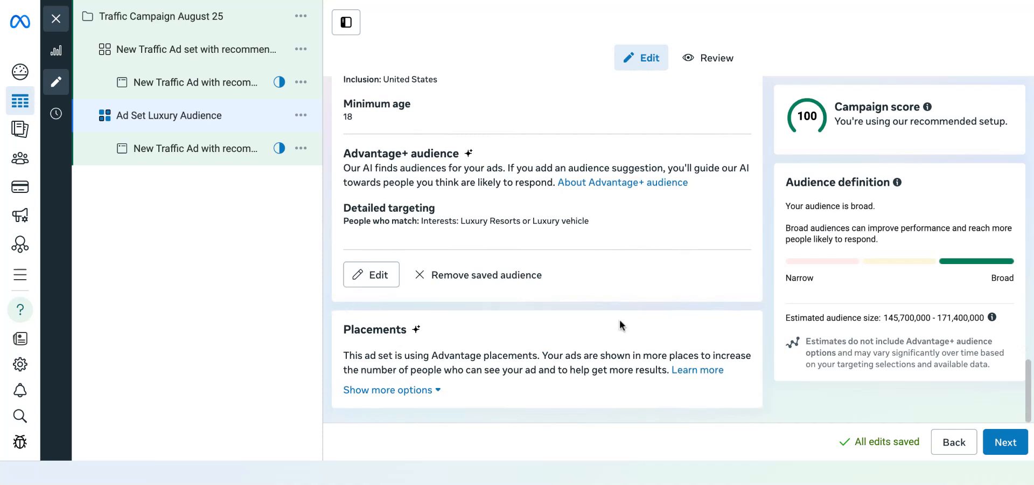
left_click(412, 391)
scroll(453, 373, "down", 3)
scroll(452, 374, "down", 2)
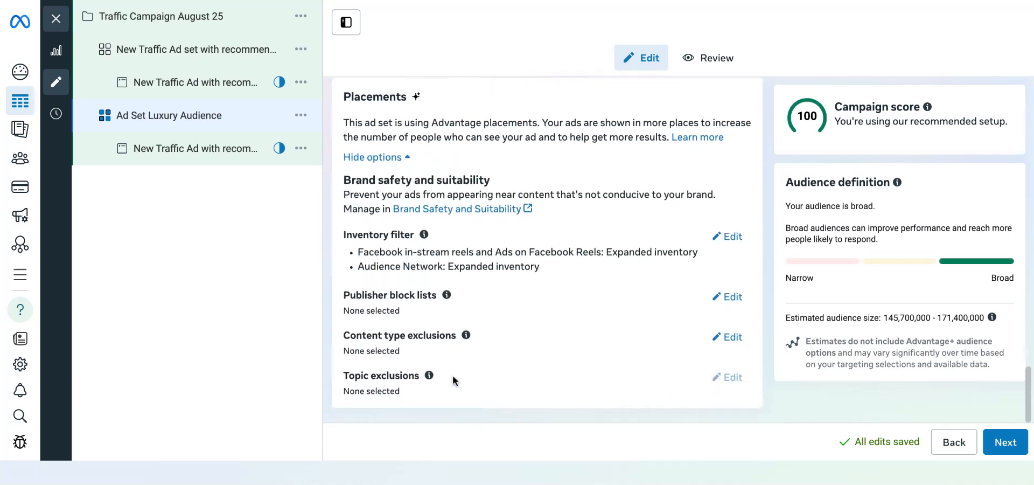
- Go on to the ad in Ad Set Luxury Audience and quick-duplicate it twice to make three ads
left_click(1004, 443)
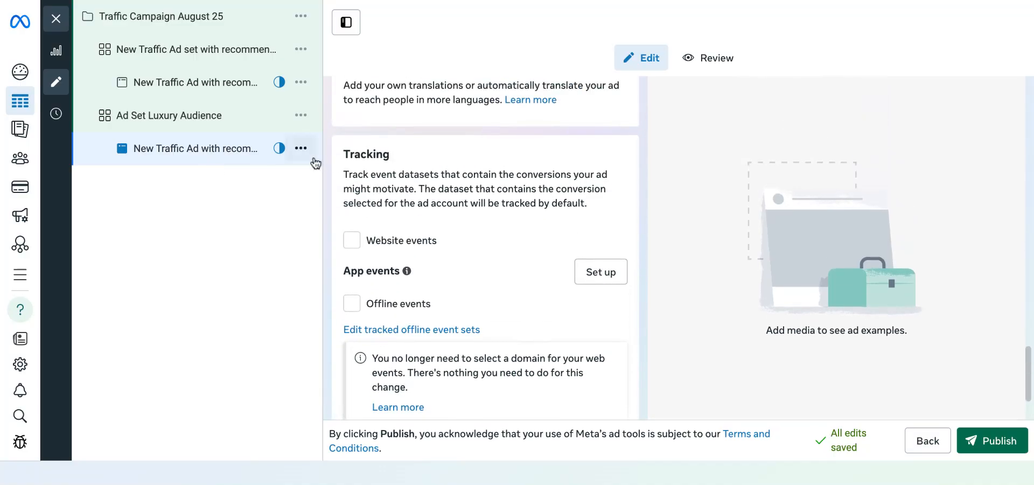
left_click(301, 149)
left_click(323, 210)
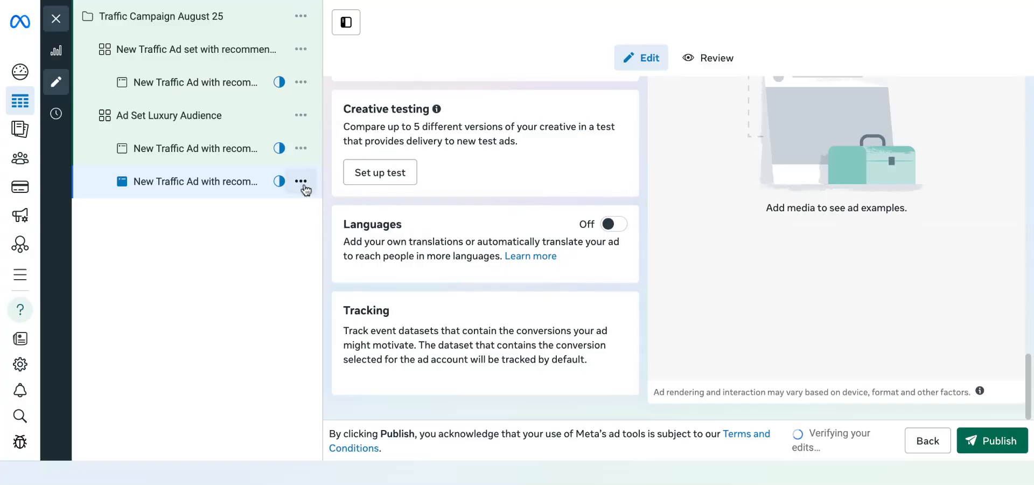
left_click(301, 181)
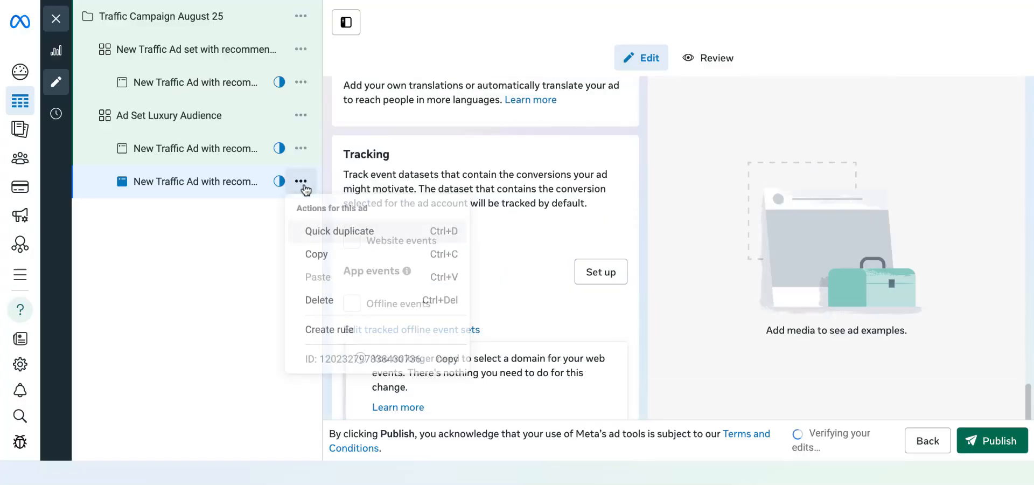
left_click(316, 240)
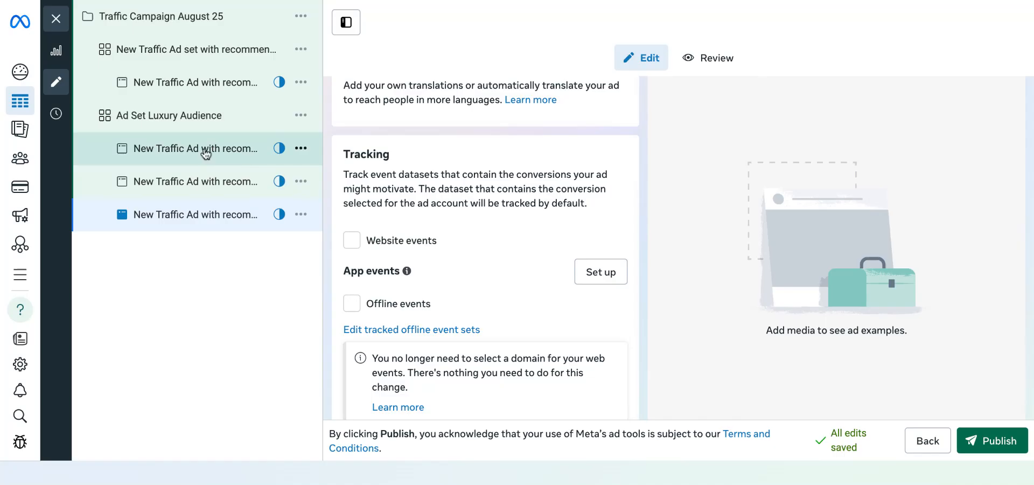
- Rename the first ad in Ad Set Luxury Audience as "Static Ad"
left_click(208, 149)
scroll(472, 180, "up", 10)
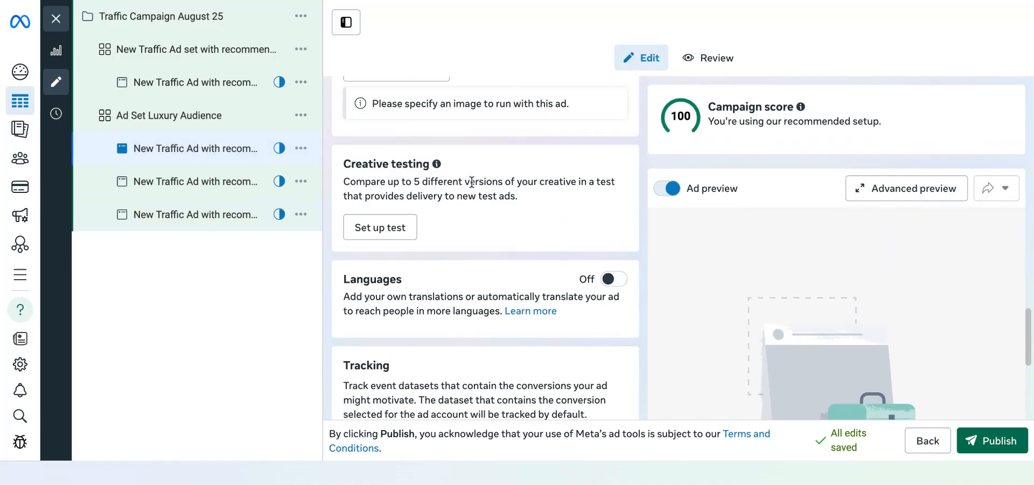
scroll(471, 182, "up", 10)
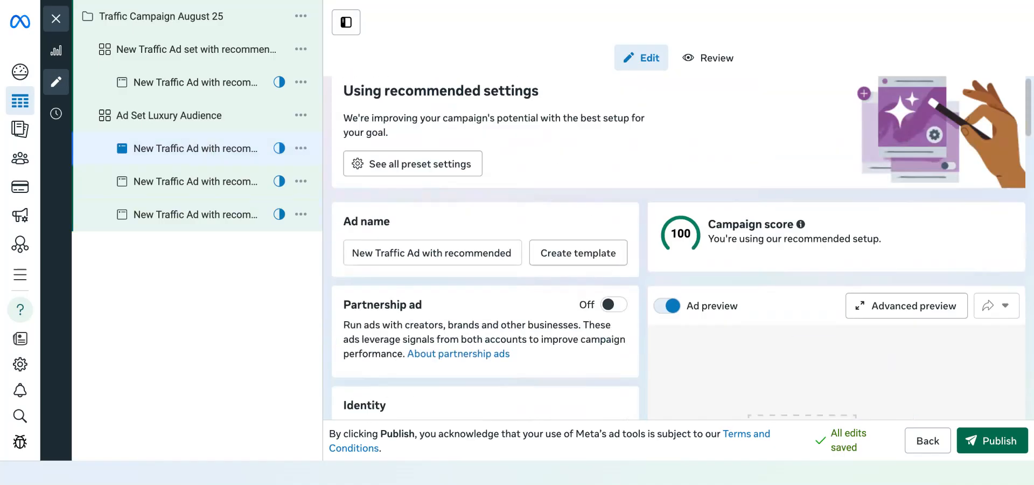
left_click(433, 266)
key("ctrl+a")
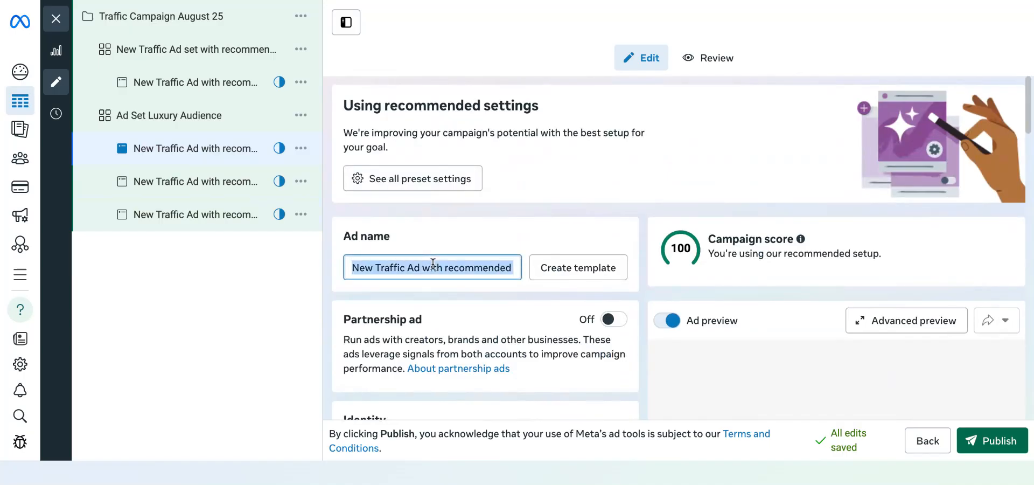
type("Static Ad")
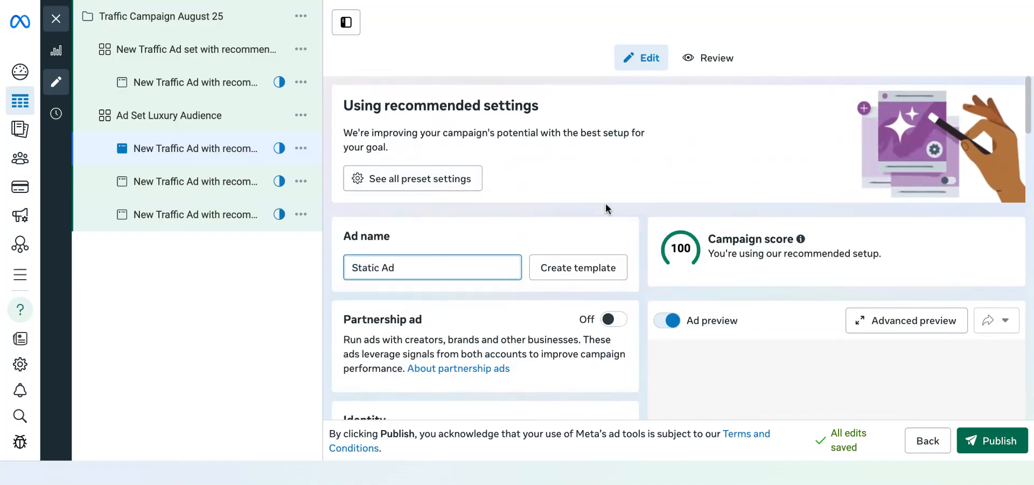
left_click(638, 241)
- Enter laurenvmarketing.com as the website URL in the Static Ad's destination settings
scroll(637, 241, "down", 3)
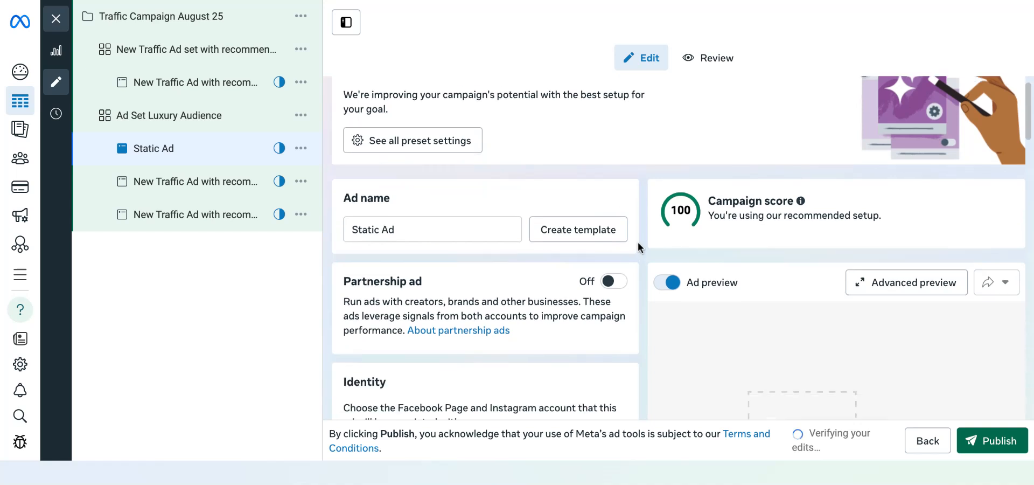
scroll(638, 241, "down", 7)
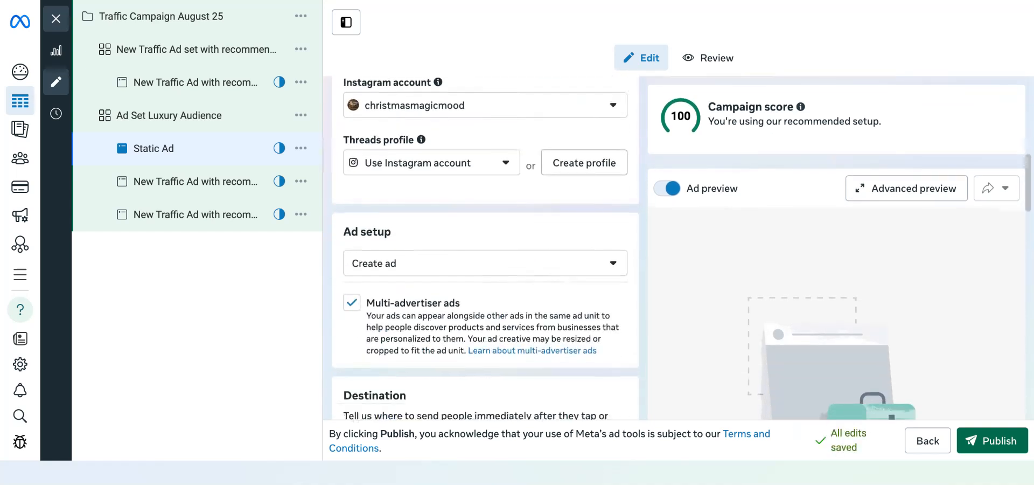
scroll(485, 242, "down", 4)
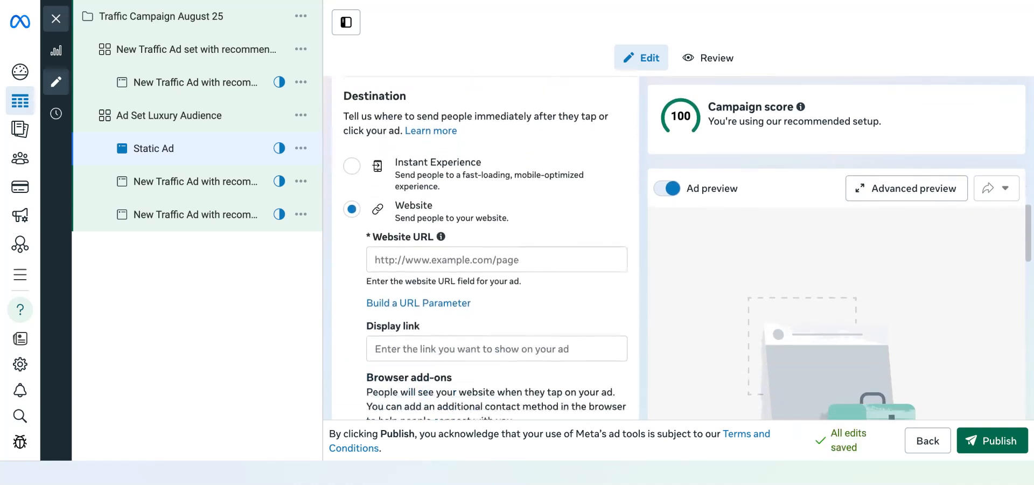
left_click(405, 255)
type("l")
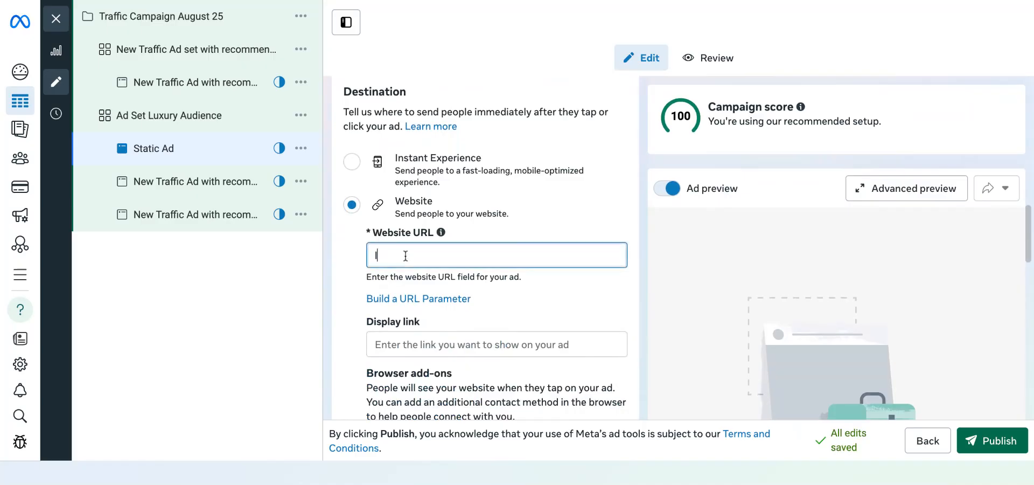
type("aurenvmarketing.com")
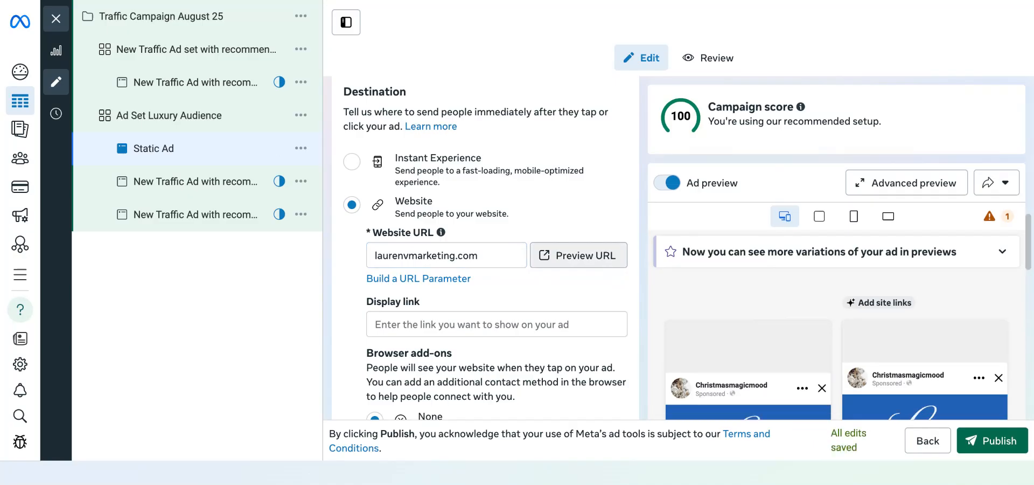
- Check the Static Ad's ad setup and destination options, and open its creative setup
scroll(490, 123, "up", 2)
scroll(496, 134, "up", 3)
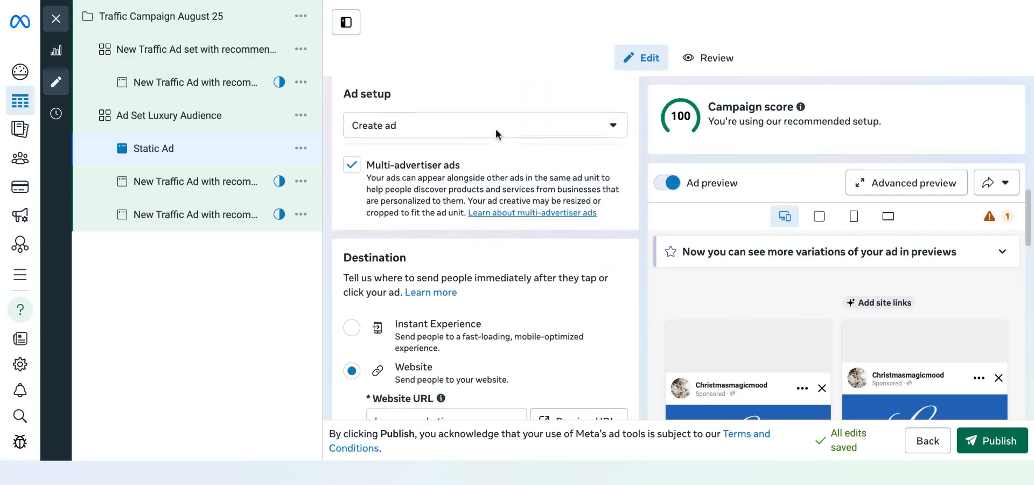
scroll(458, 204, "down", 1)
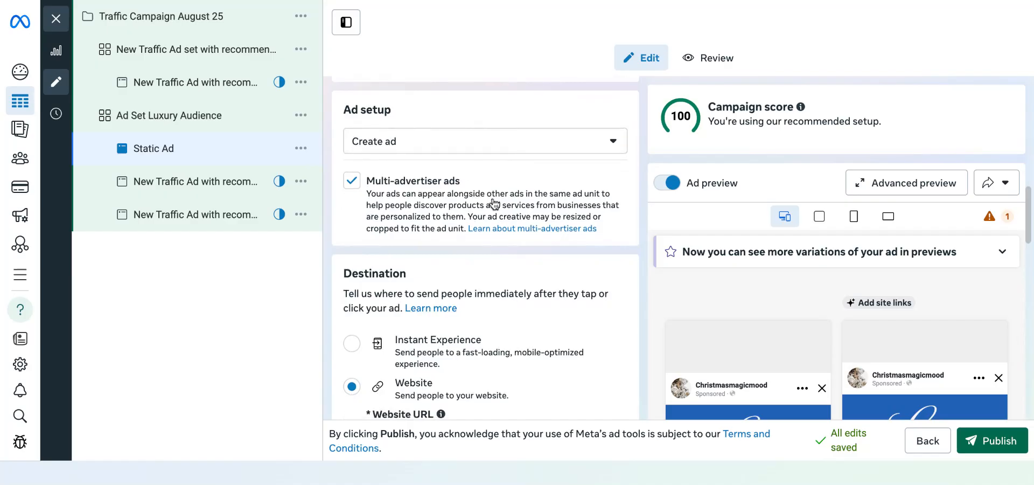
scroll(459, 204, "down", 3)
scroll(459, 204, "down", 7)
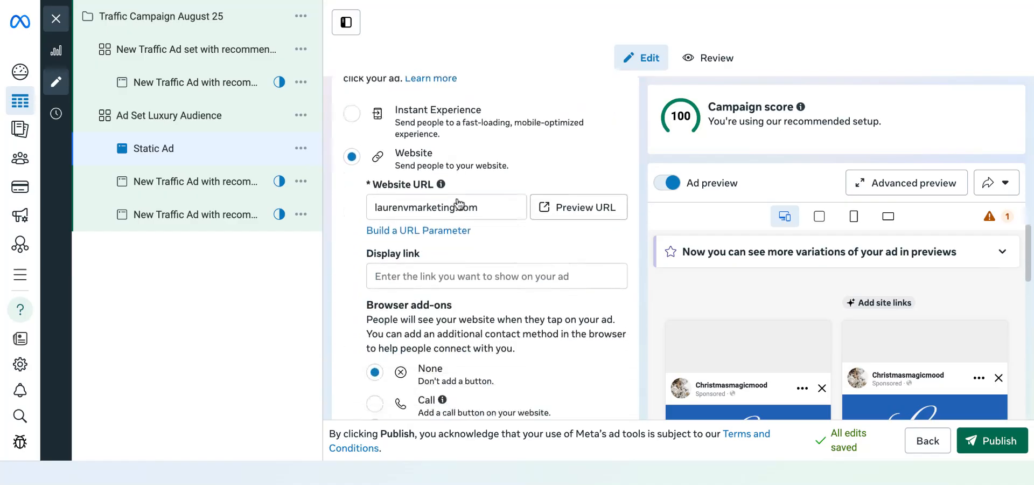
scroll(485, 248, "down", 2)
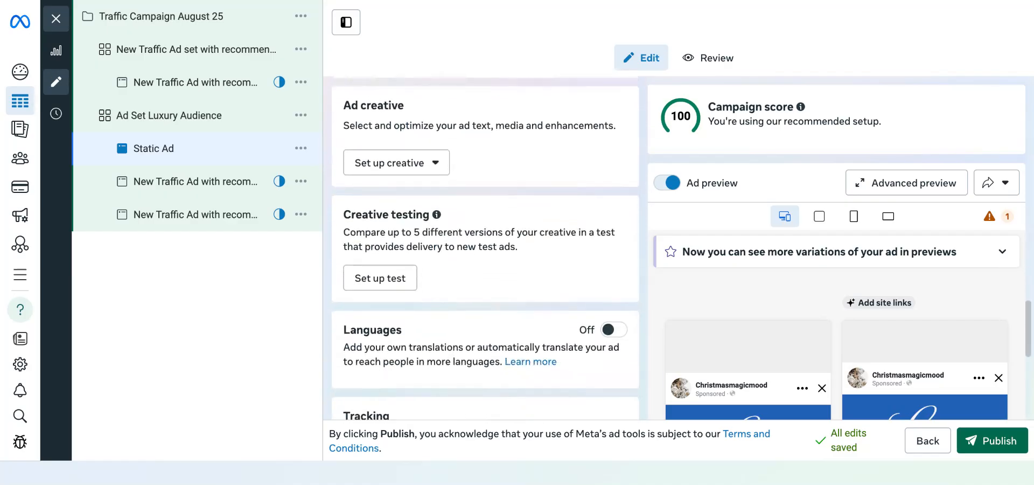
left_click(438, 161)
left_click(409, 196)
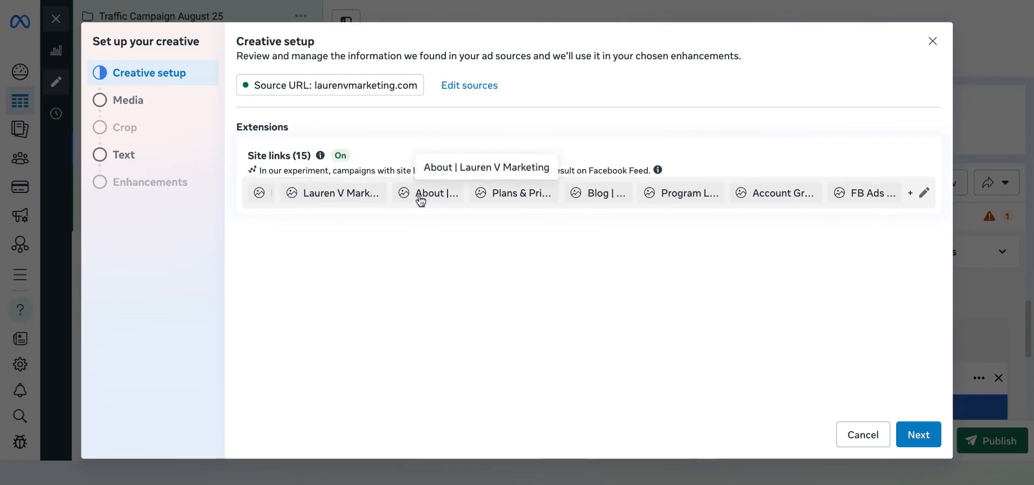
- Expand the site links extension and review the active site links and the fields for adding another link
left_click(924, 194)
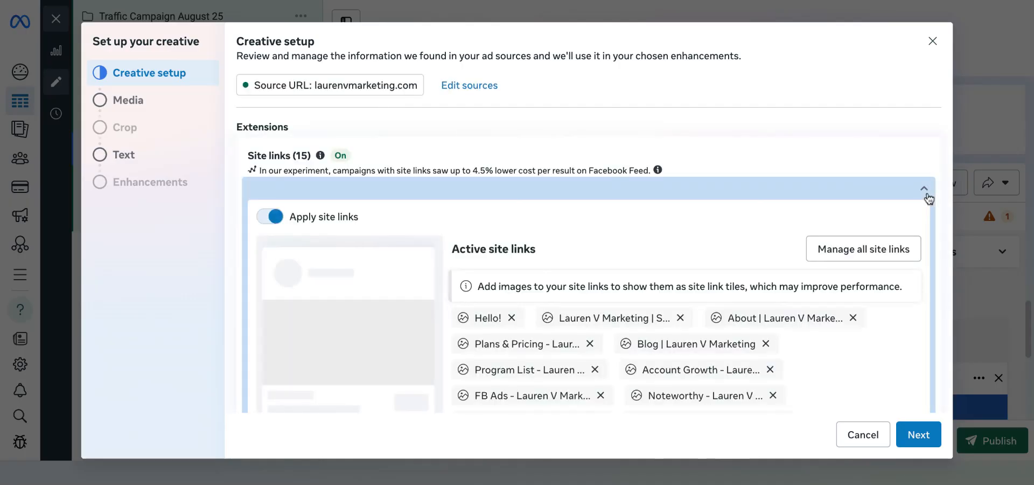
scroll(879, 242, "down", 4)
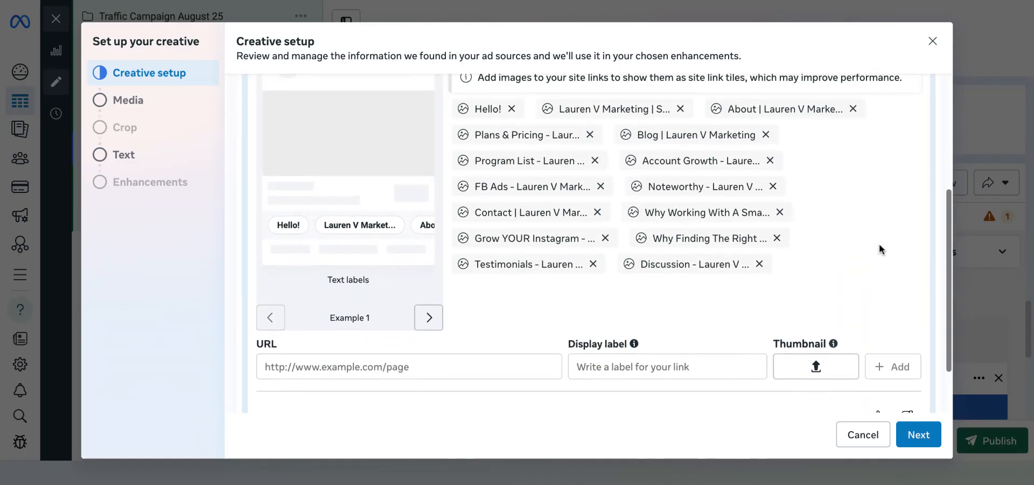
left_click(399, 367)
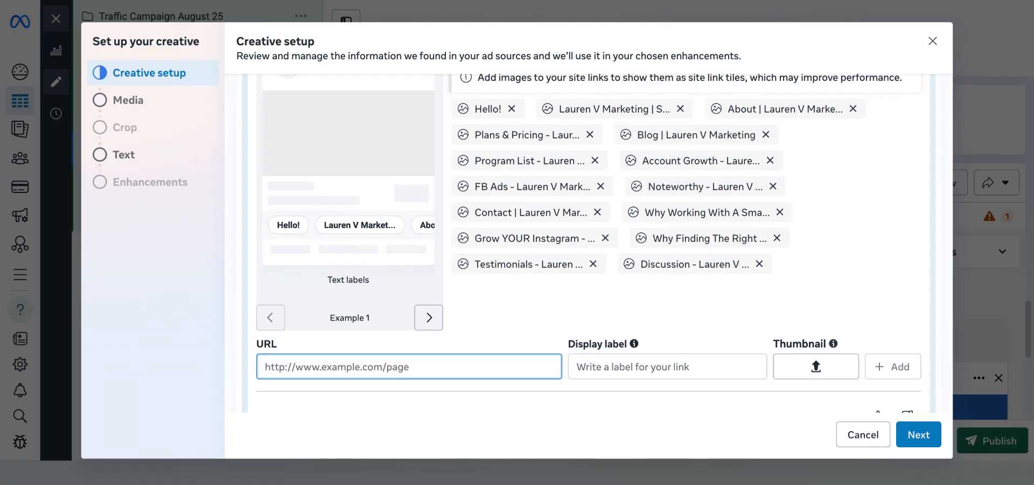
scroll(582, 322, "down", 2)
scroll(582, 302, "up", 4)
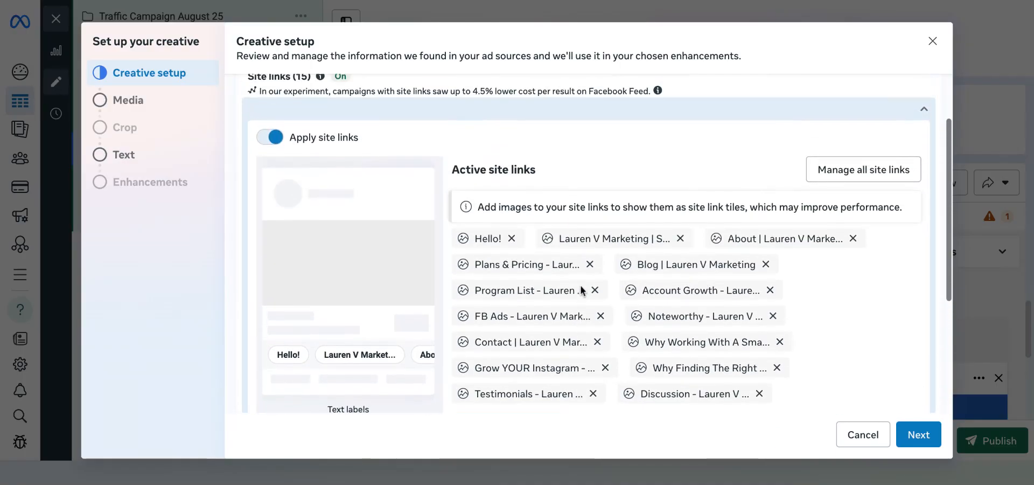
scroll(582, 291, "up", 3)
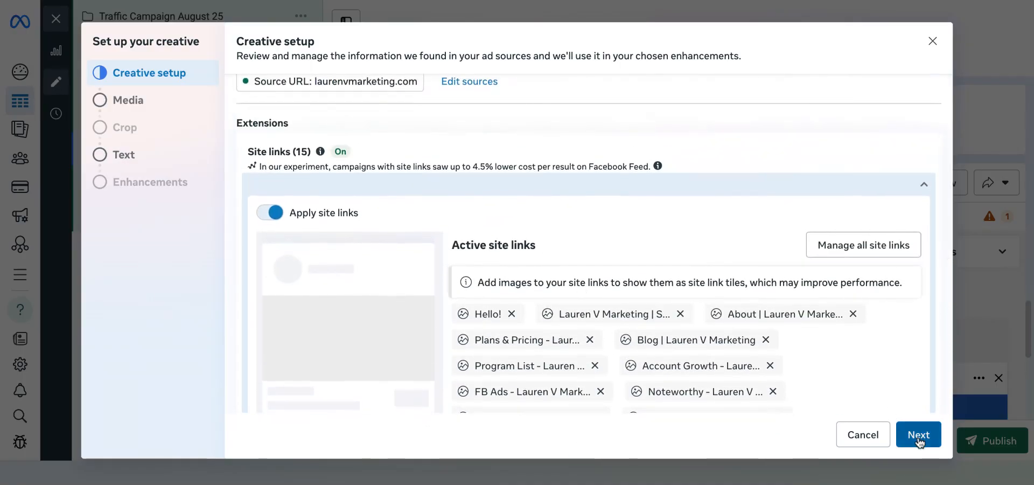
- Continue to the media selection and choose the account image Misc LNV (3) for the ad
left_click(919, 436)
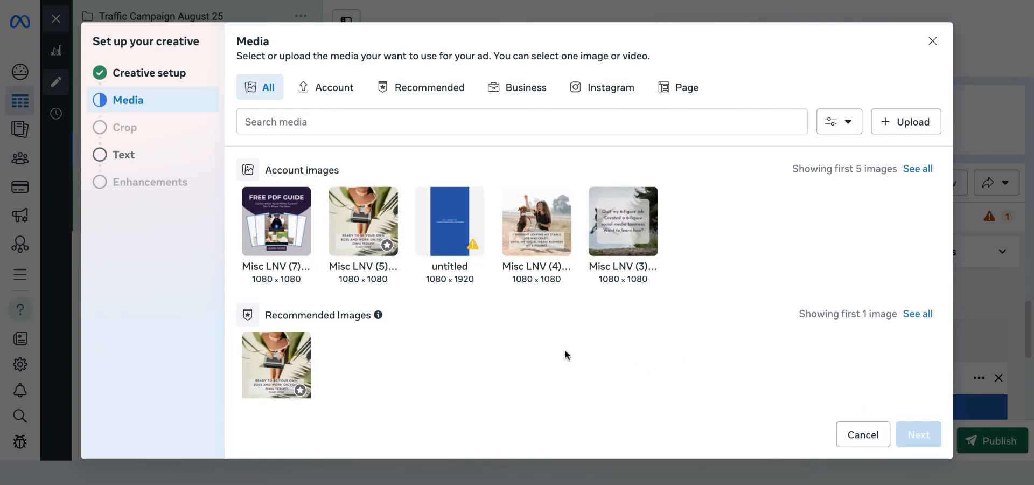
left_click(623, 232)
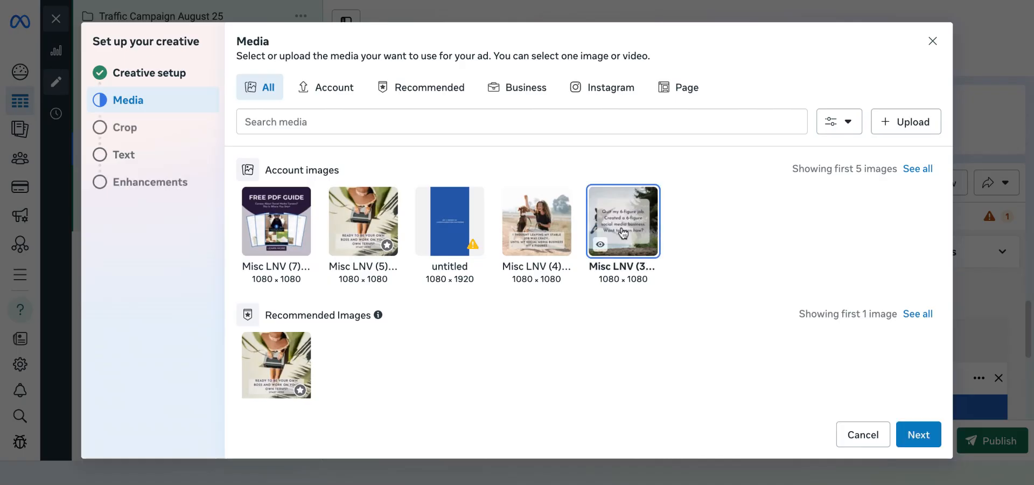
- Continue with the chosen image and set its vertical placement crop to Original
left_click(918, 437)
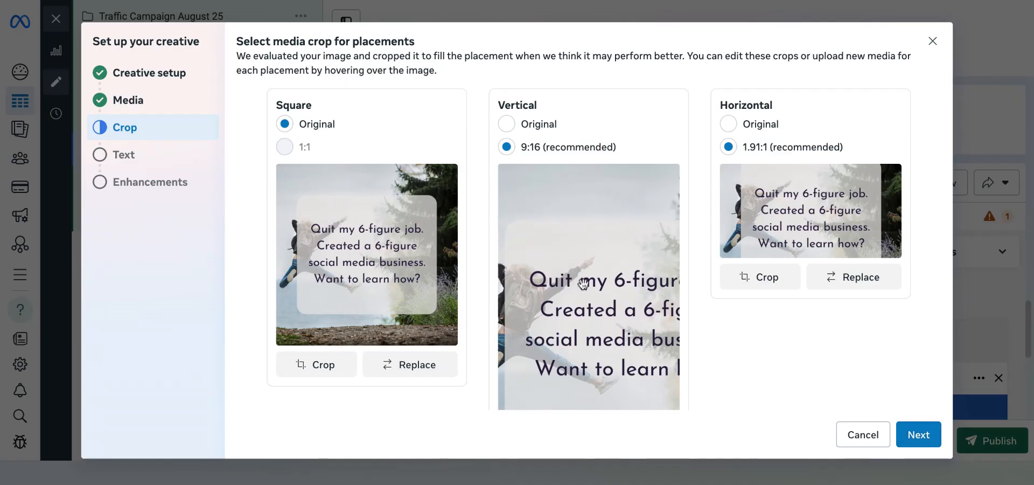
left_click(506, 123)
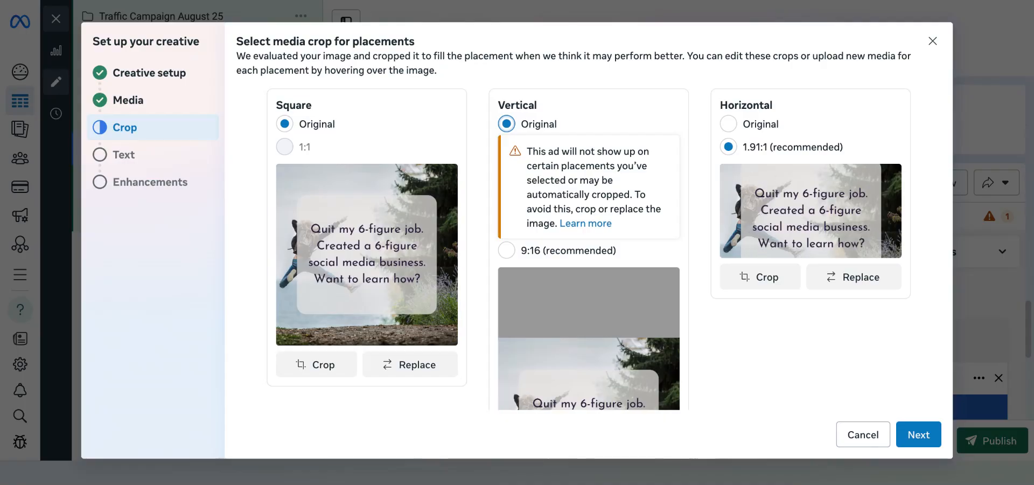
left_click(926, 439)
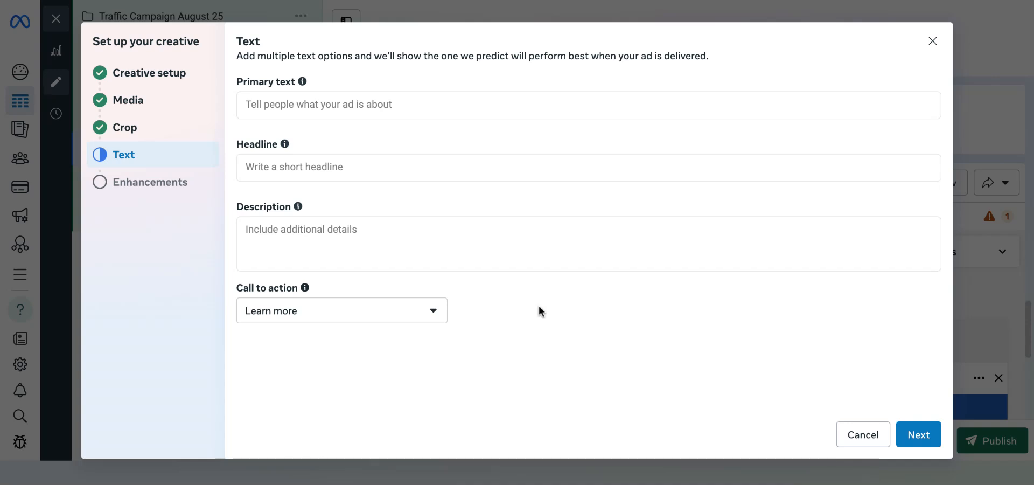
- Skip the ad text, review the Advantage+ creative enhancements, and finish the creative setup with the default enhancements on
left_click(919, 439)
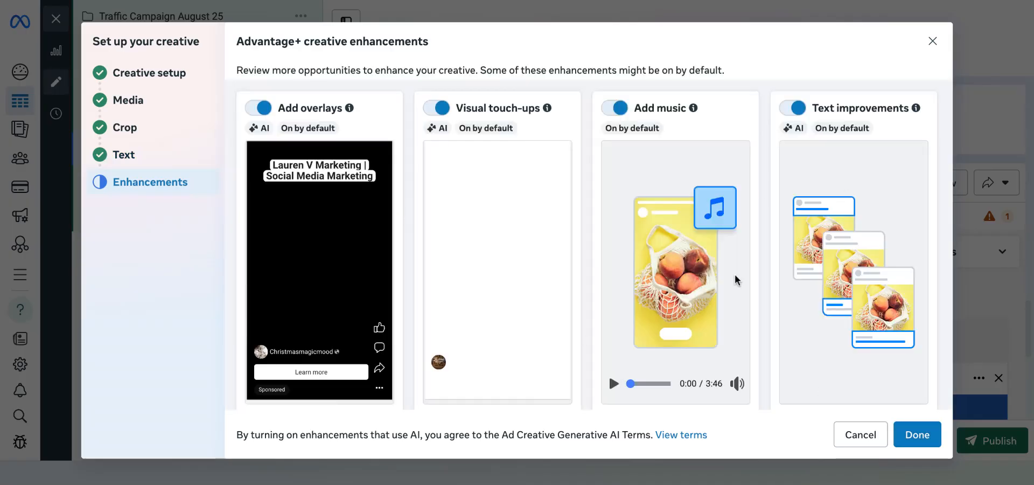
scroll(735, 280, "down", 5)
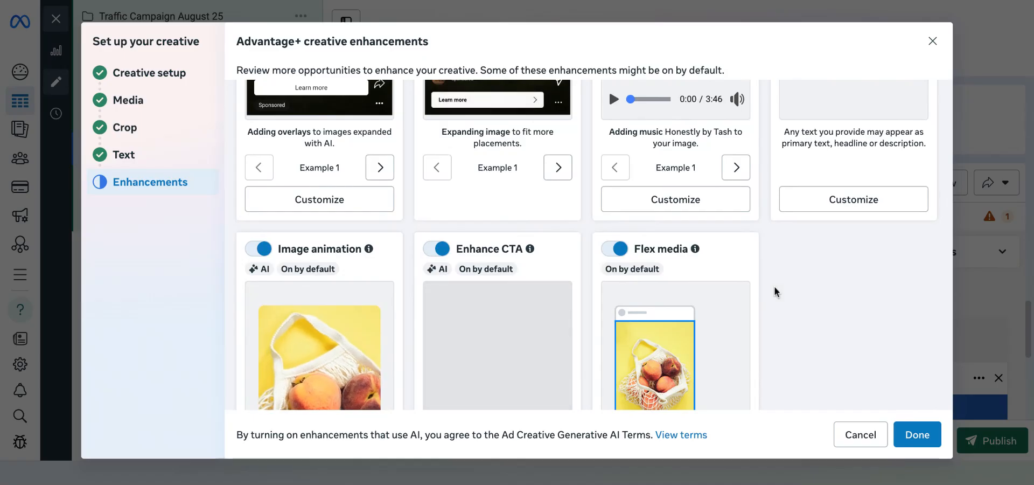
scroll(773, 289, "down", 3)
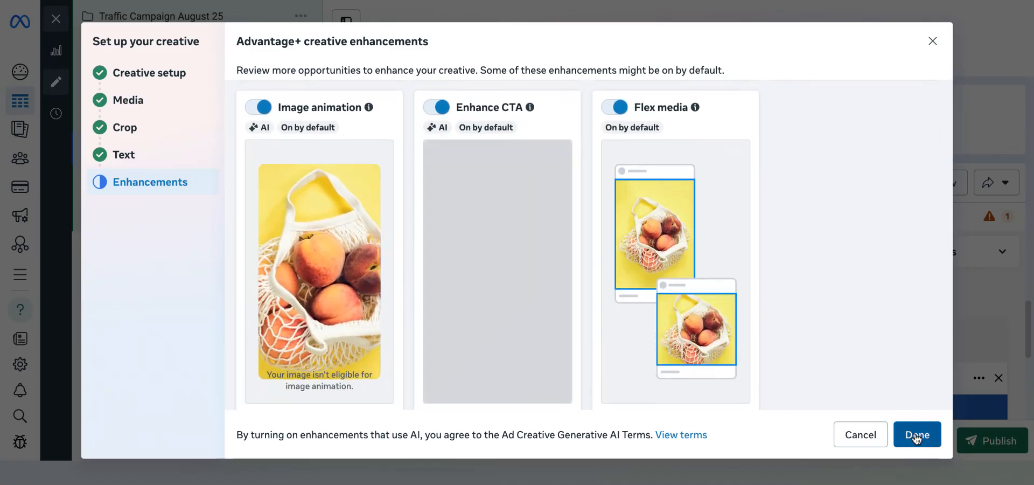
left_click(916, 436)
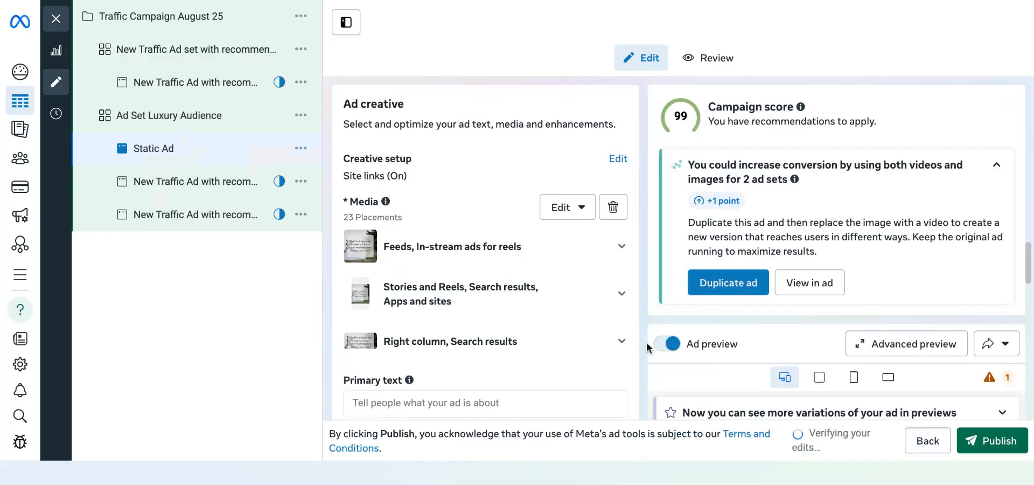
- Try to add the first text suggestion from a previous ad to the Static Ad's primary text
scroll(573, 306, "down", 4)
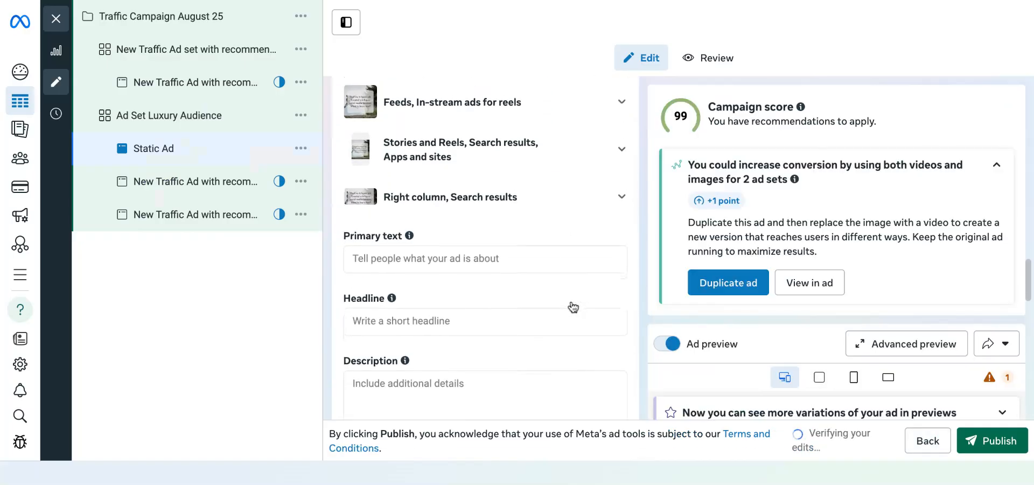
left_click(502, 190)
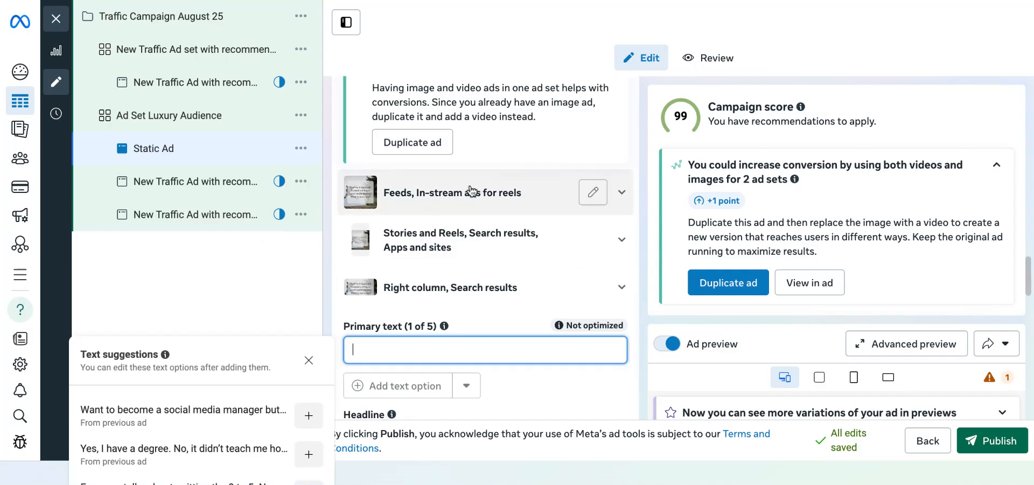
left_click(317, 418)
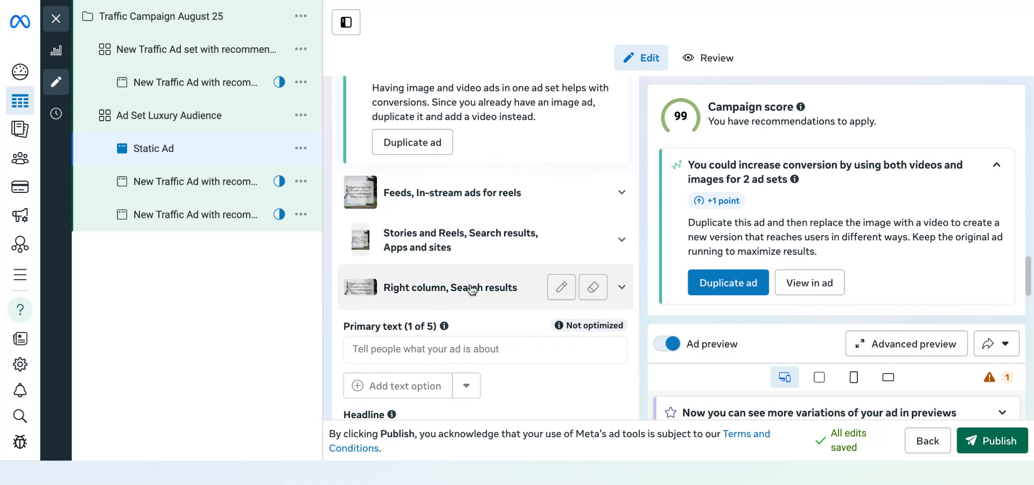
scroll(477, 296, "down", 3)
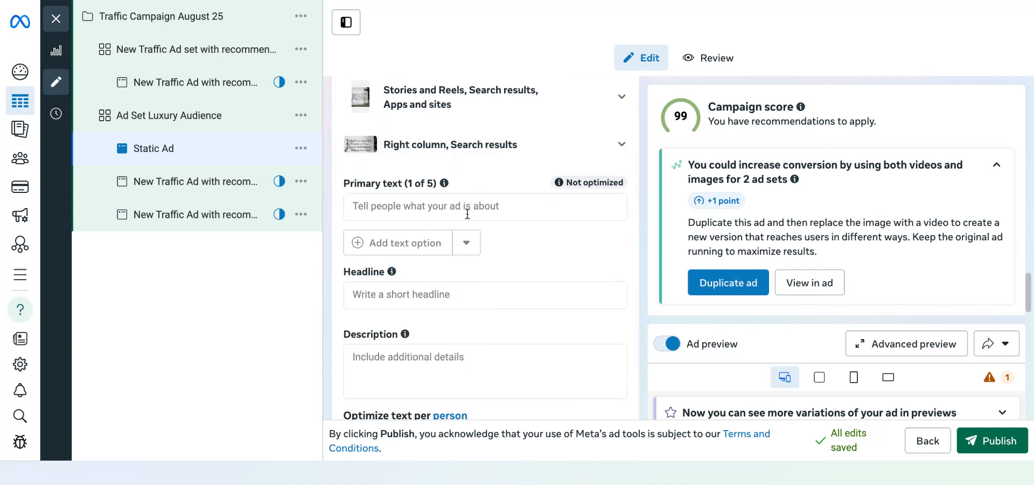
left_click(451, 209)
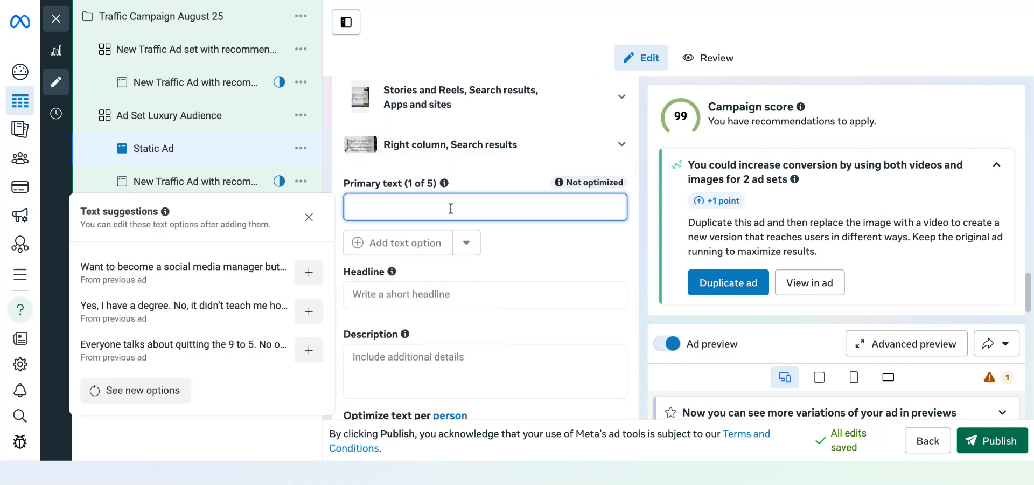
left_click(311, 273)
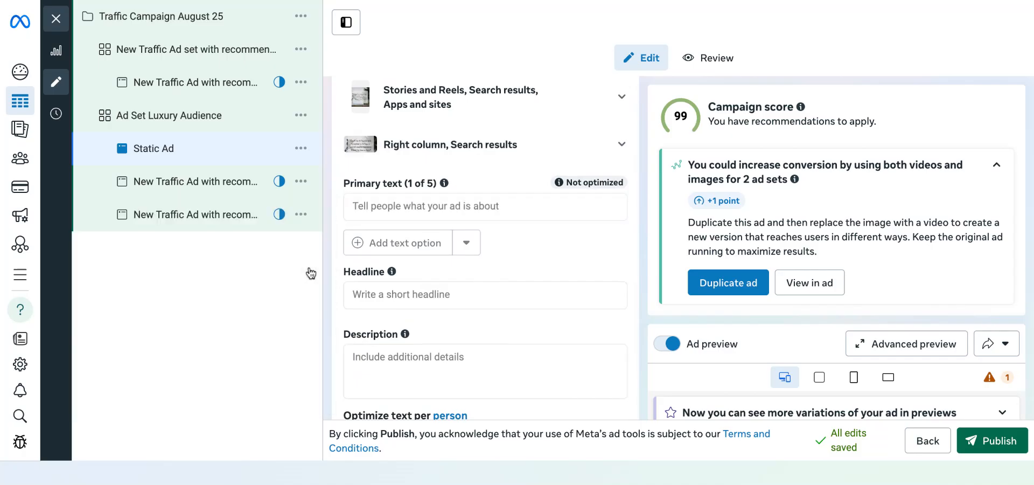
- Retry inserting the suggestion starting "Want to become a social media manager" as the primary text
scroll(468, 261, "down", 10)
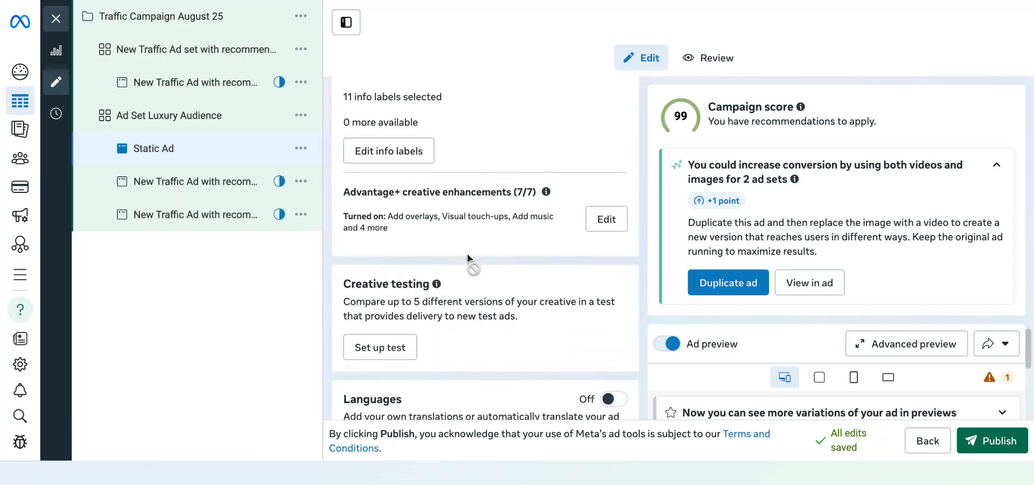
scroll(468, 258, "down", 3)
scroll(468, 259, "up", 12)
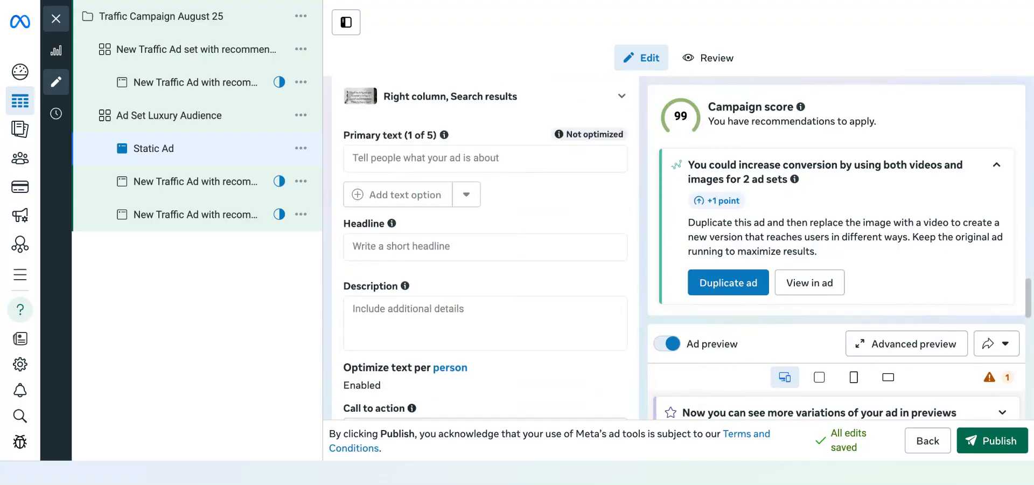
scroll(442, 238, "up", 3)
left_click(441, 239)
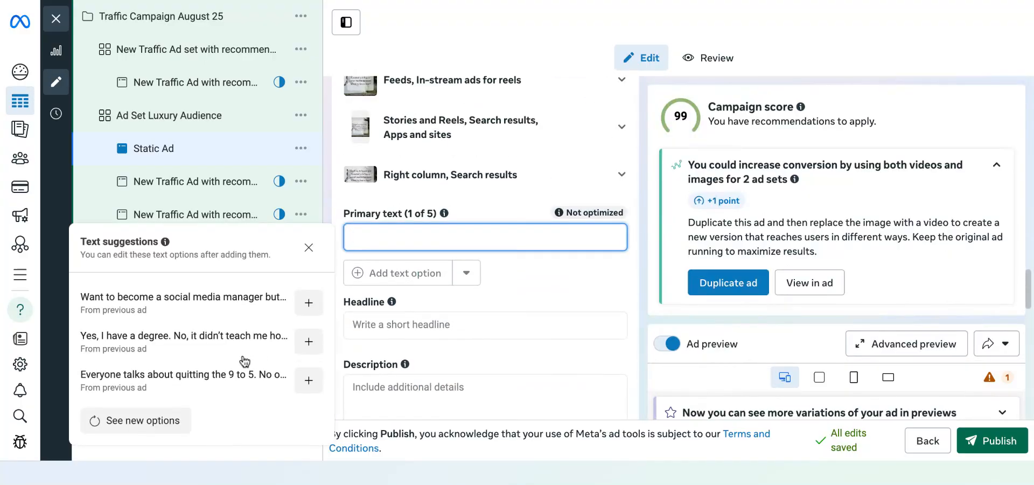
left_click(202, 302)
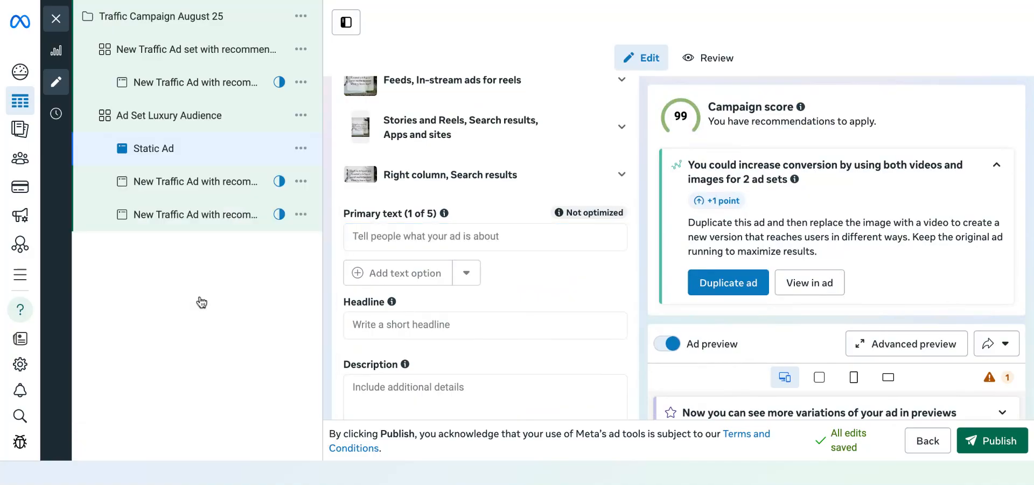
left_click(431, 236)
left_click(160, 314)
left_click(394, 235)
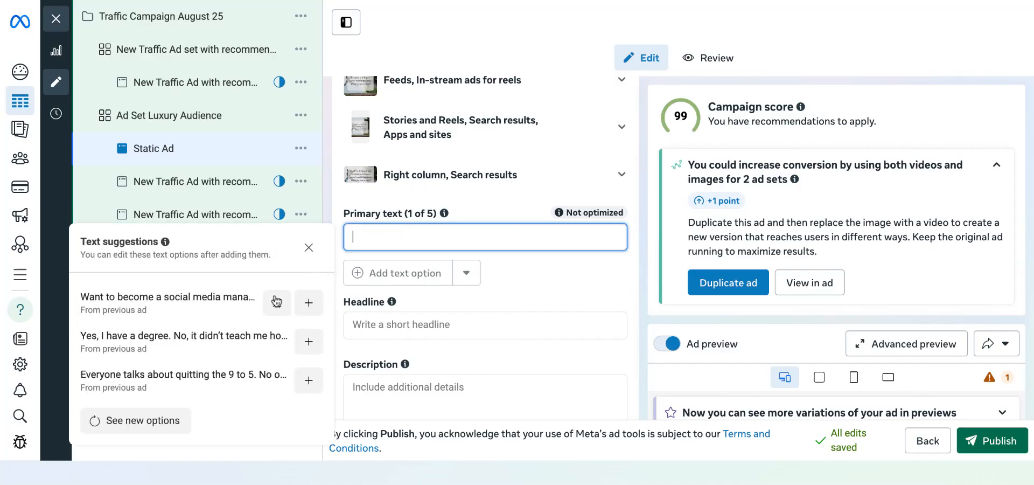
left_click(306, 302)
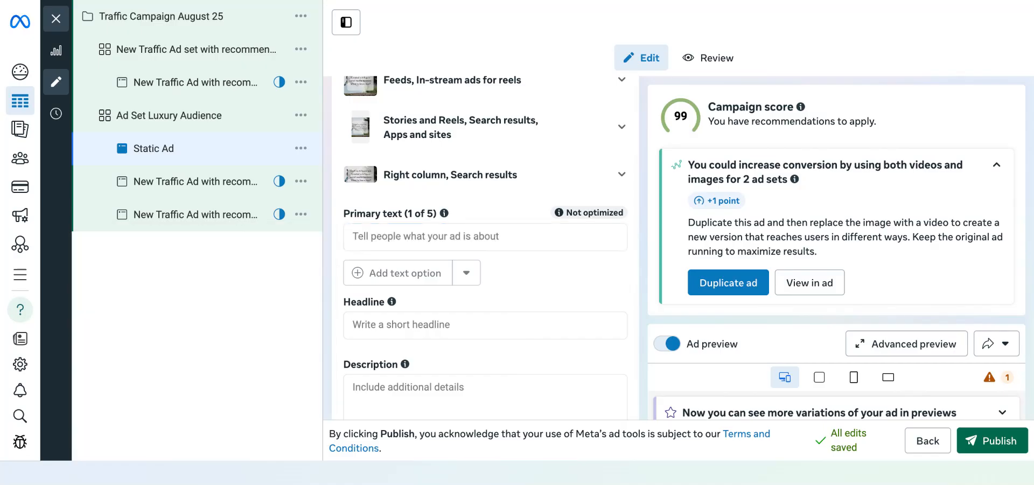
left_click(442, 232)
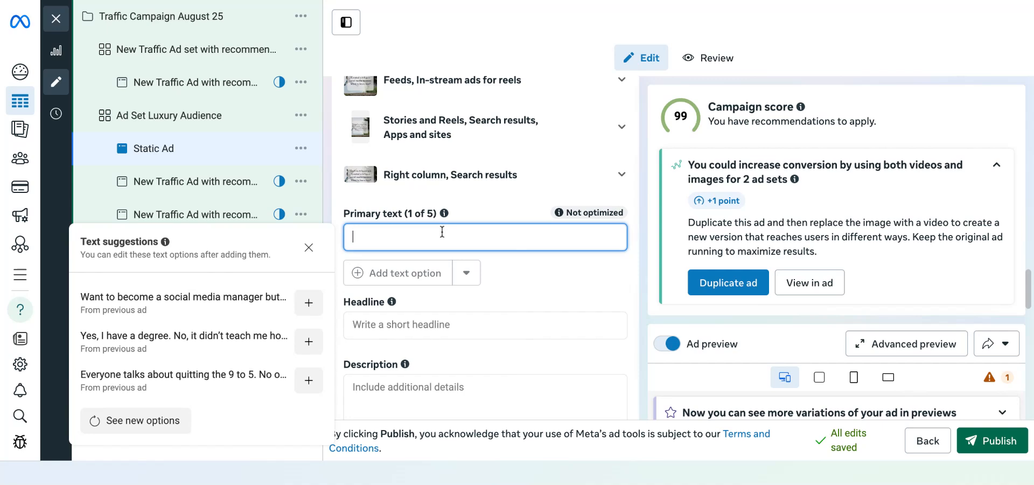
- Dismiss the text suggestions, enter "Test 1" as the first primary text, and add a second text option
left_click(308, 247)
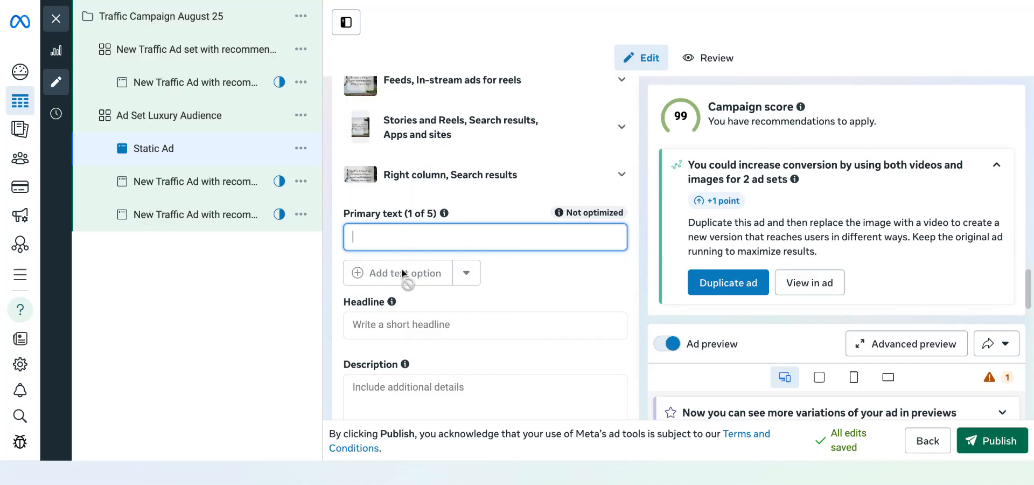
type("Test 1")
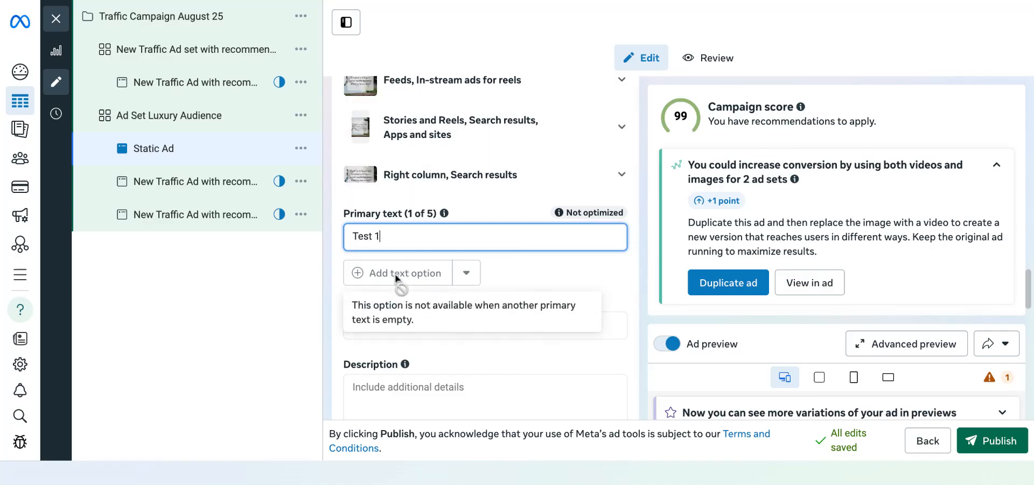
left_click(522, 208)
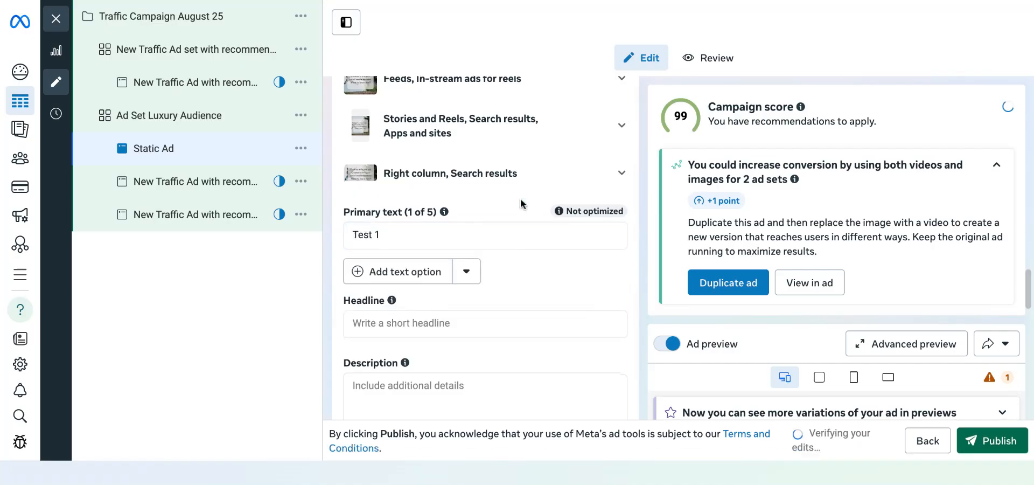
left_click(405, 273)
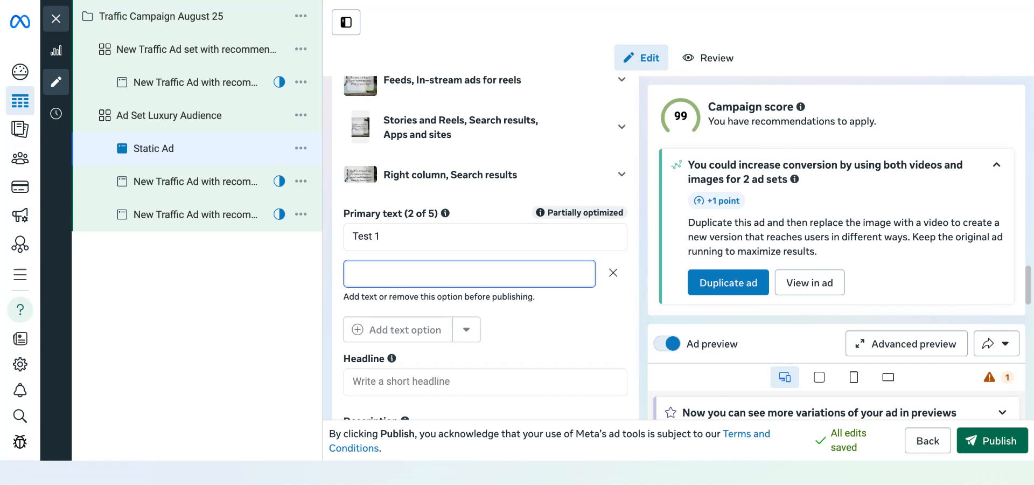
type("IF you want")
key("BackSpace")
key("BackSpace")
key("BackSpace")
key("BackSpace")
key("BackSpace")
key("BackSpace")
key("BackSpace")
key("BackSpace")
key("BackSpace")
key("BackSpace")
key("BackSpace")
- Write "Have you ever wanted to work alongside your dog at home?" as the second primary text option
type("H")
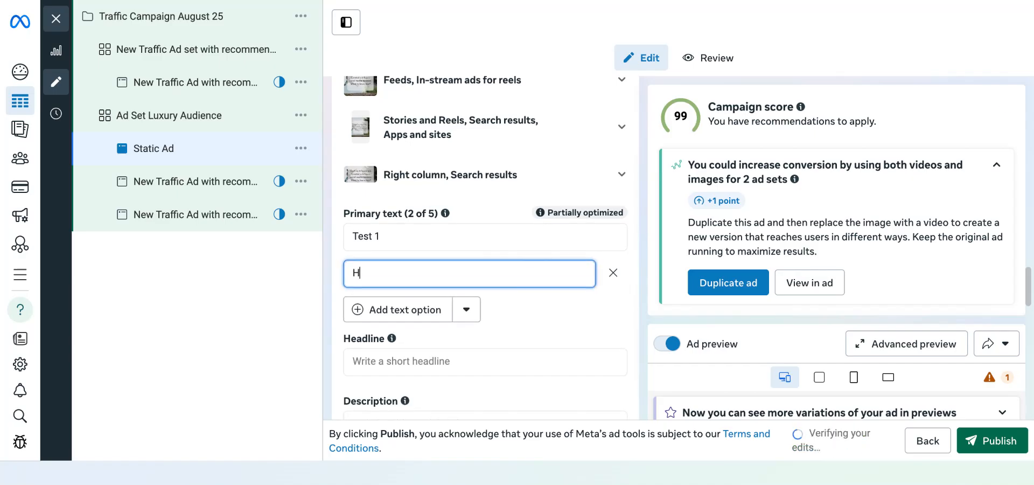
type("ave you ever wantd to")
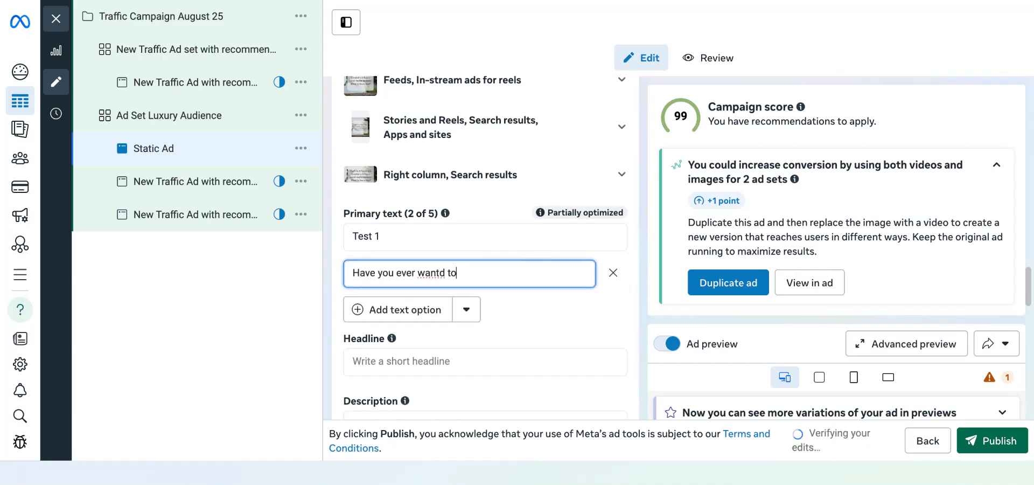
key("BackSpace")
key("BackSpace")
key("BackSpace")
key("BackSpace")
type("ed to work alon")
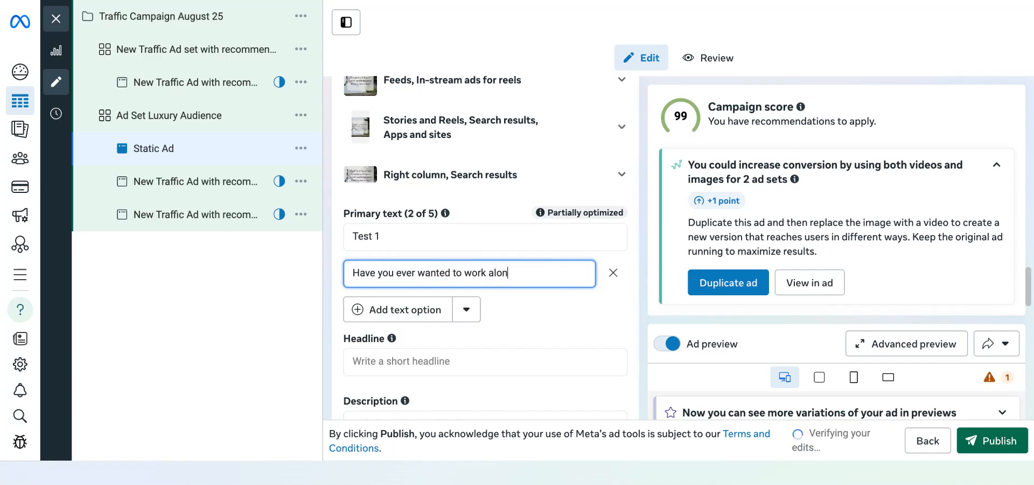
type("gside")
key("BackSpace")
key("BackSpace")
key("BackSpace")
key("BackSpace")
key("BackSpace")
type("gside oyu")
key("BackSpace")
key("BackSpace")
key("BackSpace")
type("yor d")
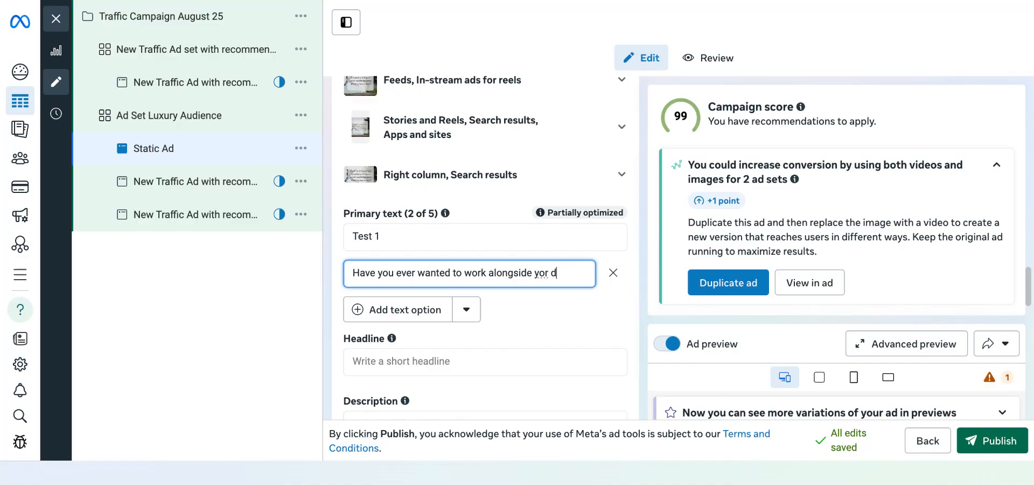
type("r dog at home?")
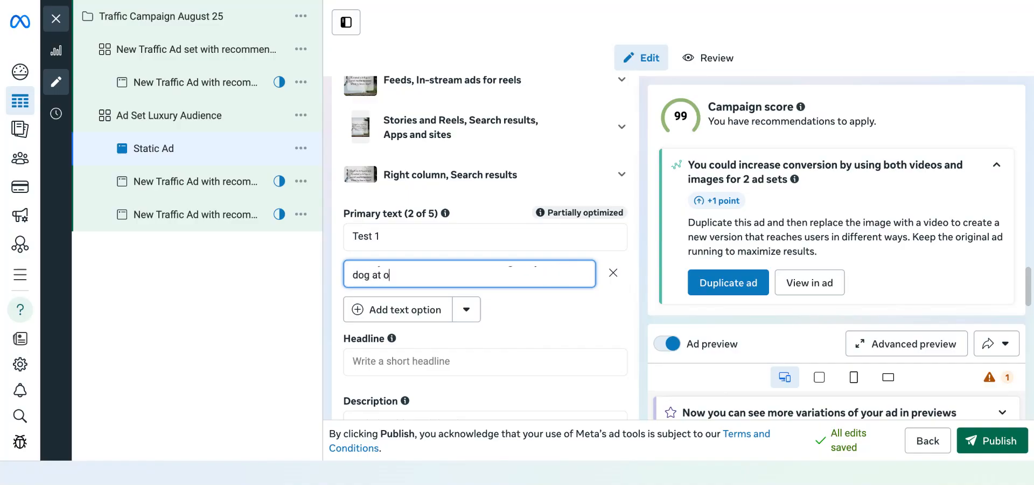
type(" Well the")
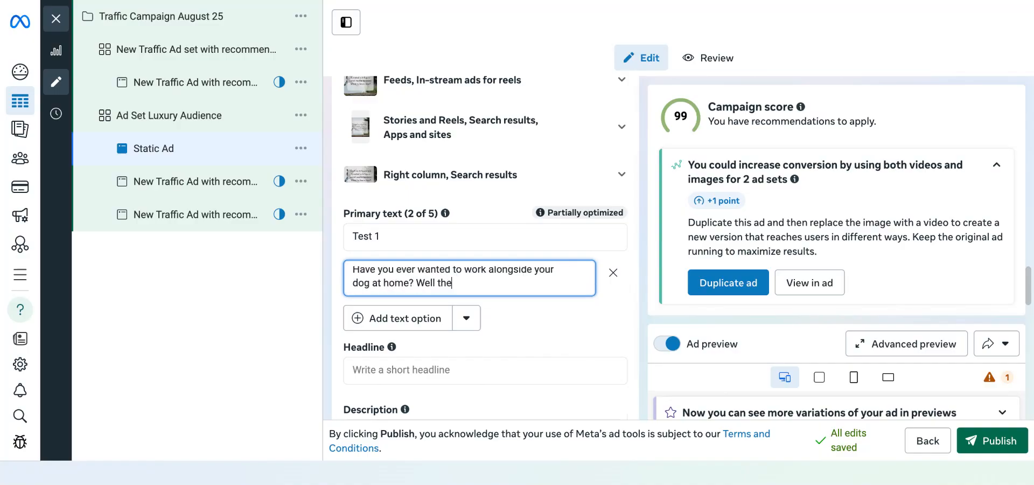
key("BackSpace")
key("BackSpace")
key("BackSpace")
key("BackSpace")
key("BackSpace")
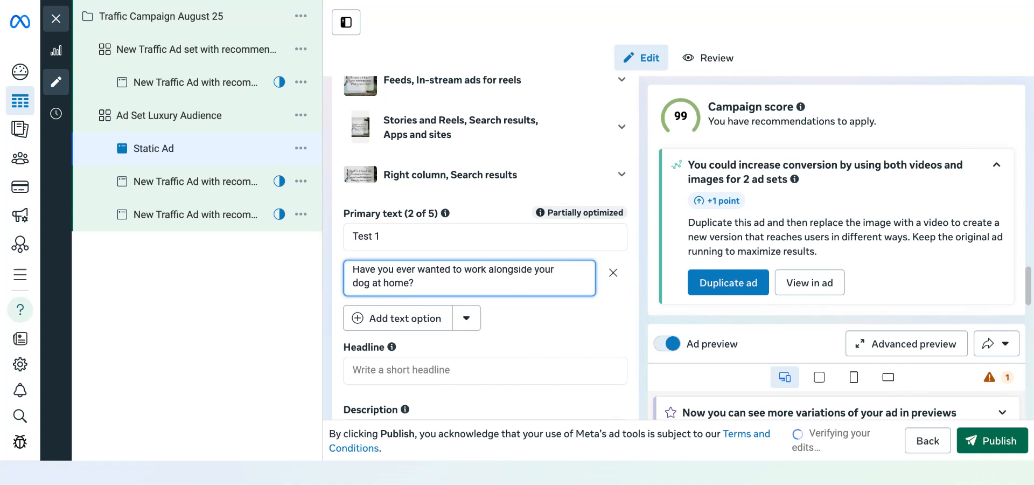
- Extend the second primary text with "I am offering a course on how to be a social media manager."
type("I am offering a course")
key("BackSpace")
key("BackSpace")
key("BackSpace")
type("rse on")
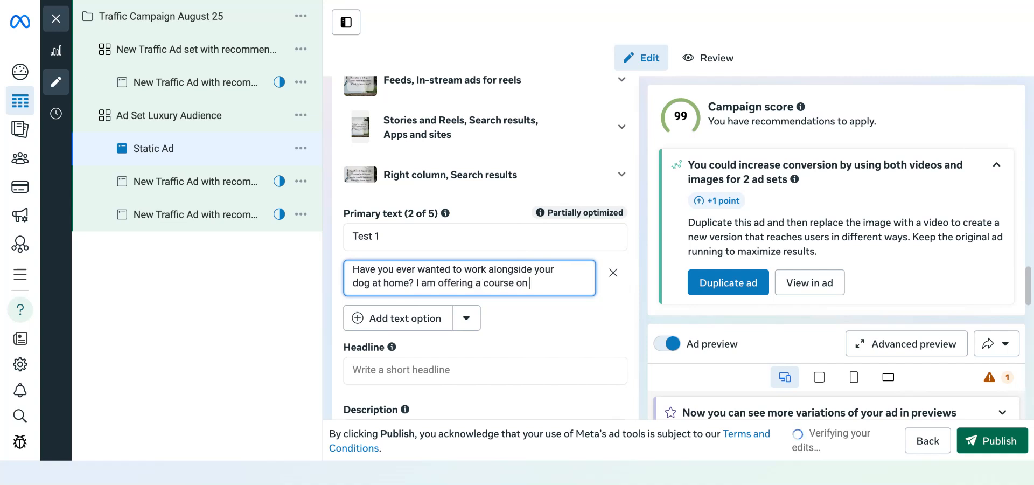
type(" ow to be a")
key("BackSpace")
key("BackSpace")
key("BackSpace")
key("BackSpace")
key("BackSpace")
key("BackSpace")
key("BackSpace")
key("BackSpace")
key("BackSpace")
key("BackSpace")
type("how to be. ")
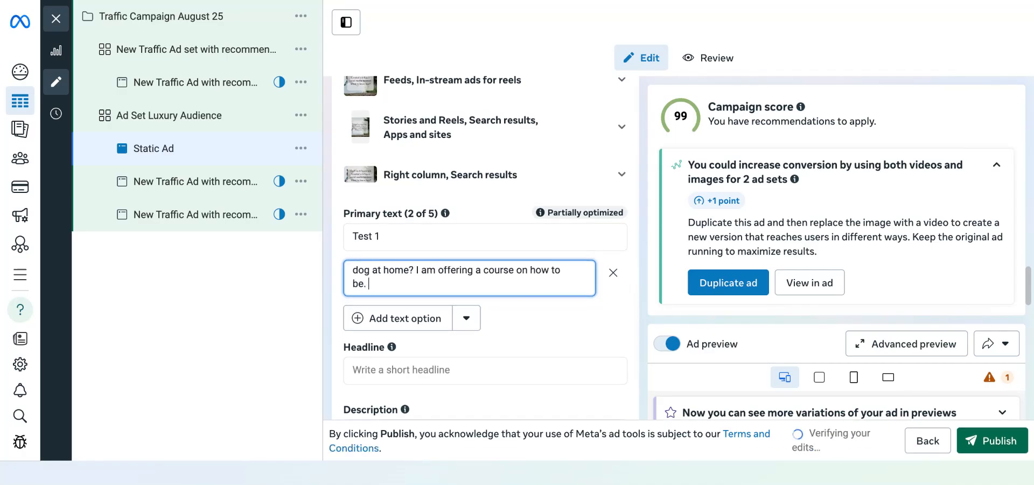
type(" a social mdi amanger.")
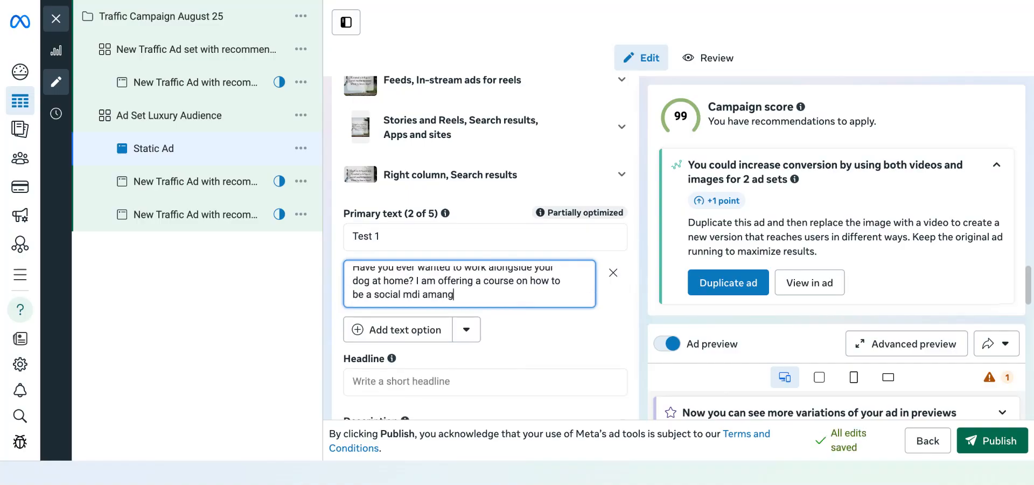
key("BackSpace")
key("BackSpace")
key("BackSpace")
key("BackSpace")
key("BackSpace")
key("BackSpace")
key("BackSpace")
key("BackSpace")
key("BackSpace")
key("BackSpace")
key("BackSpace")
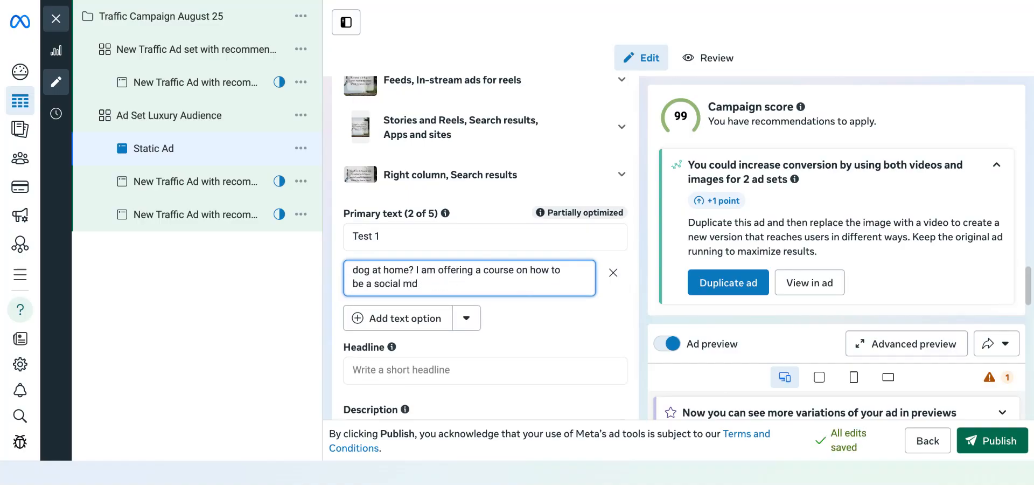
type("edia manager.")
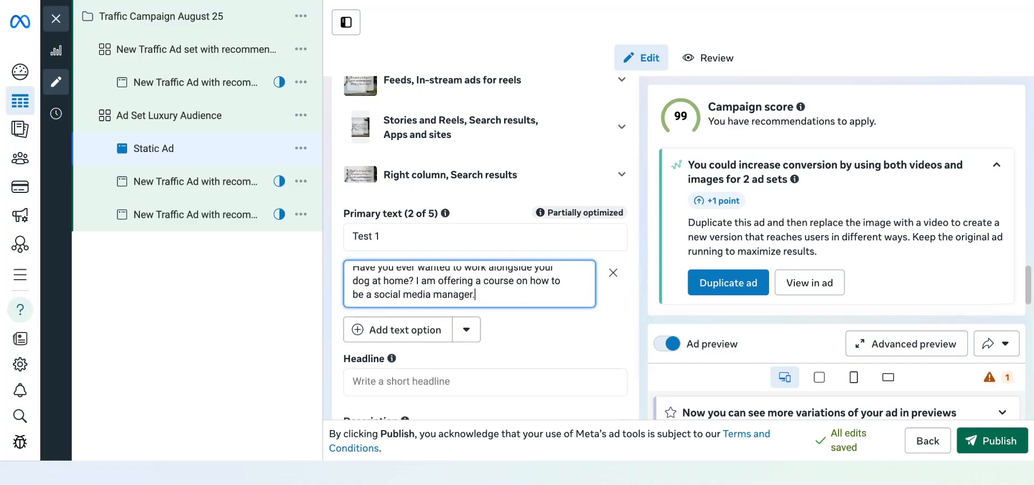
- Add a blank third primary text option and enter "Do you want to work from home?" as the headline
left_click(445, 330)
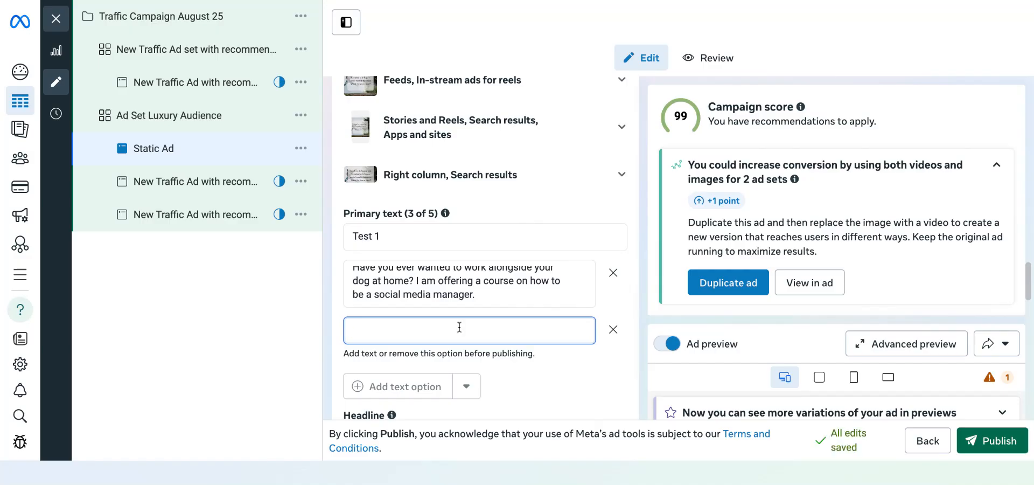
scroll(485, 248, "down", 3)
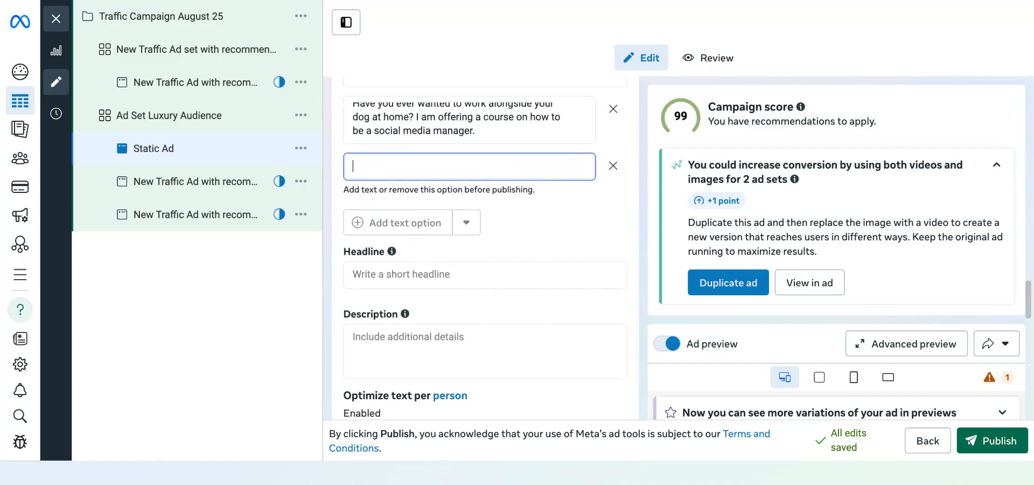
left_click(431, 280)
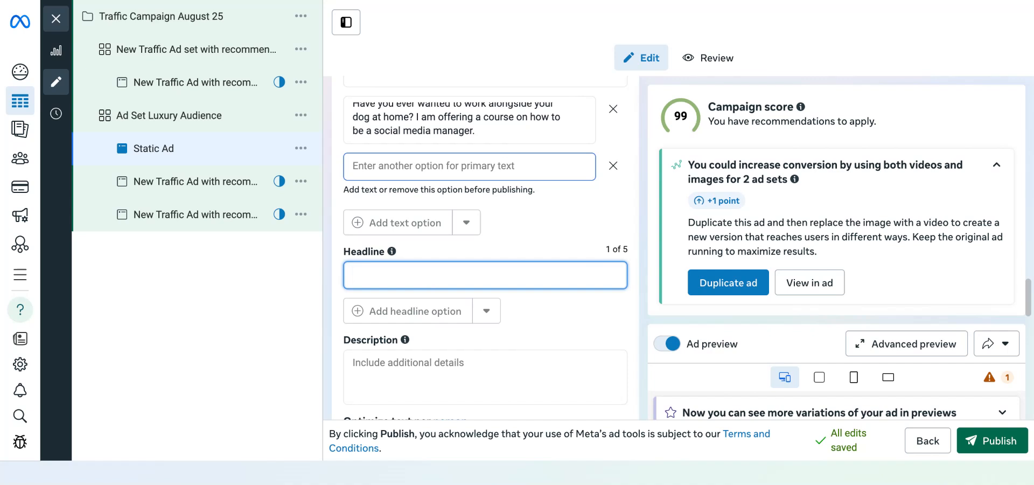
type("Do you want to work from home?")
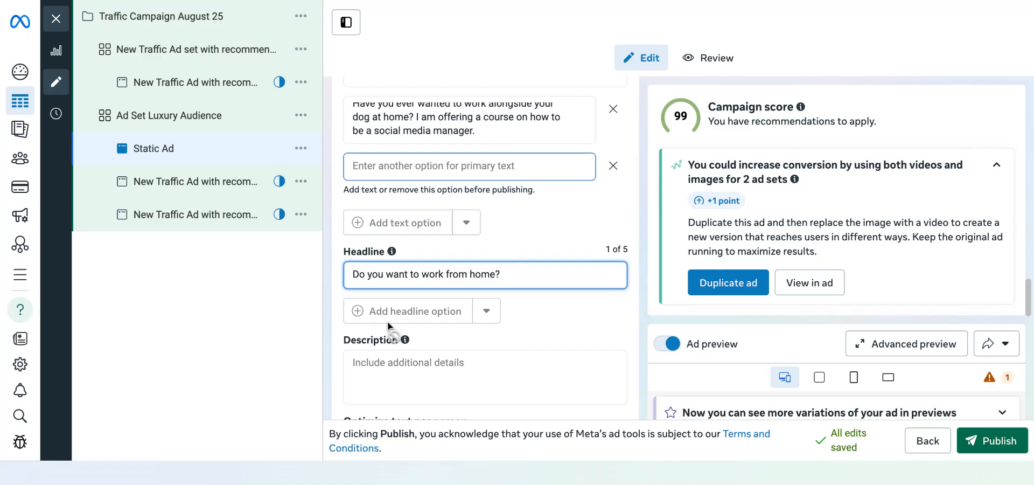
- Add a second headline option reading "Do you want to work" and a blank third headline option
left_click(409, 311)
left_click(422, 310)
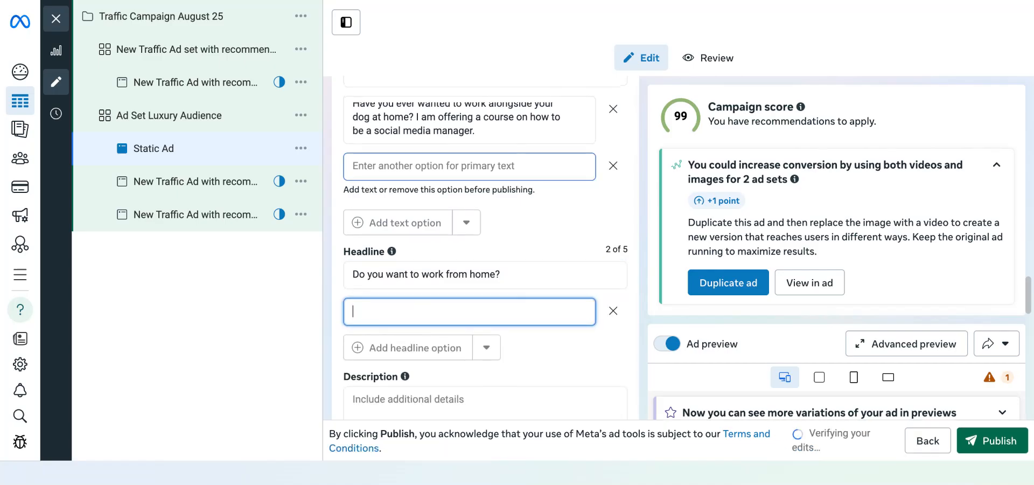
type("Do you want to work")
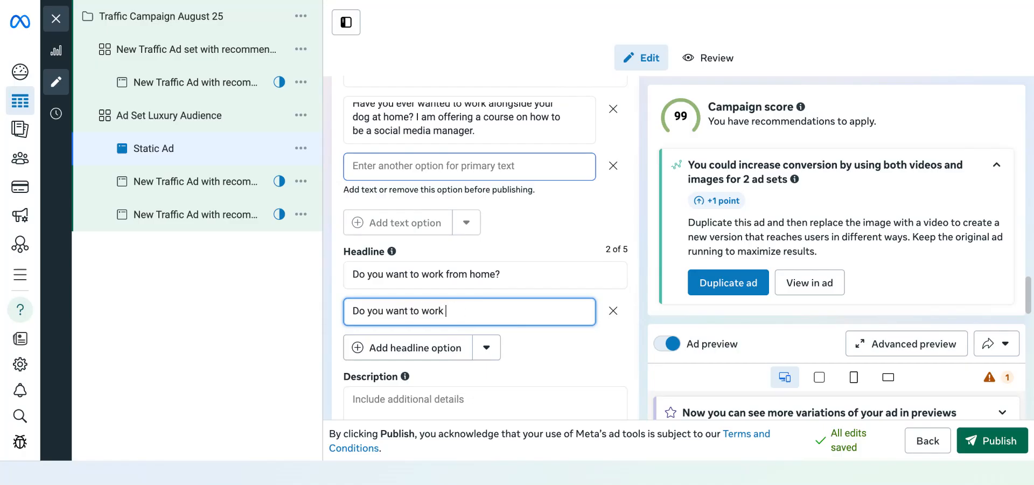
left_click(425, 356)
- Examine the Static Ad's description field and the available call to action options, keeping Learn more selected
scroll(509, 324, "down", 4)
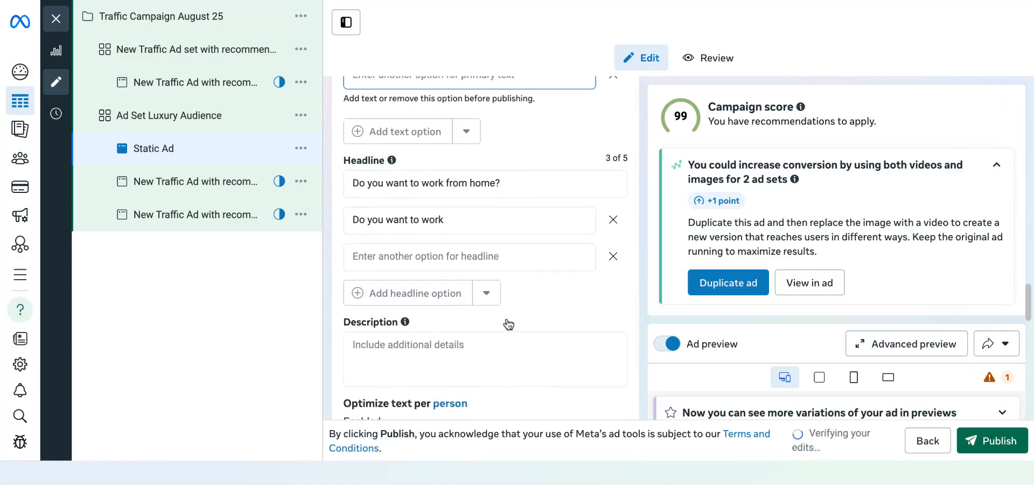
scroll(453, 161, "down", 1)
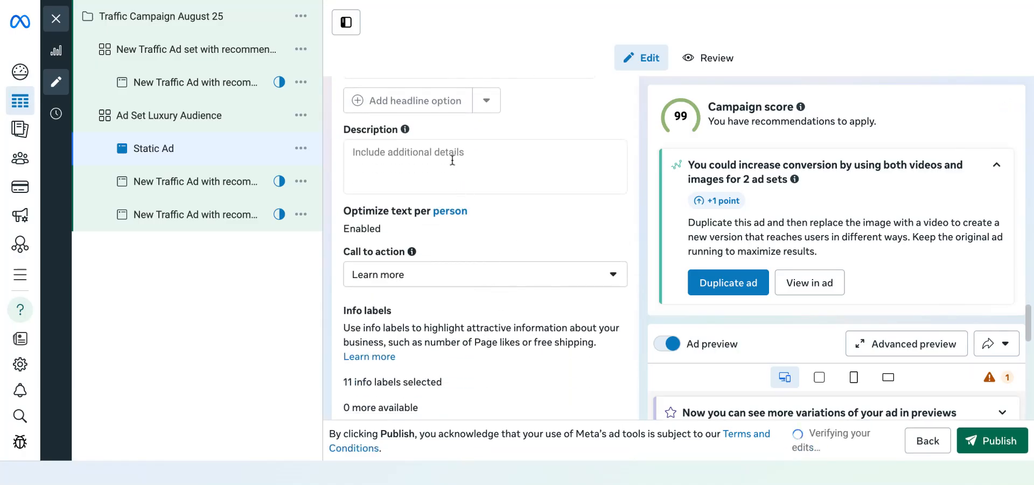
left_click(444, 150)
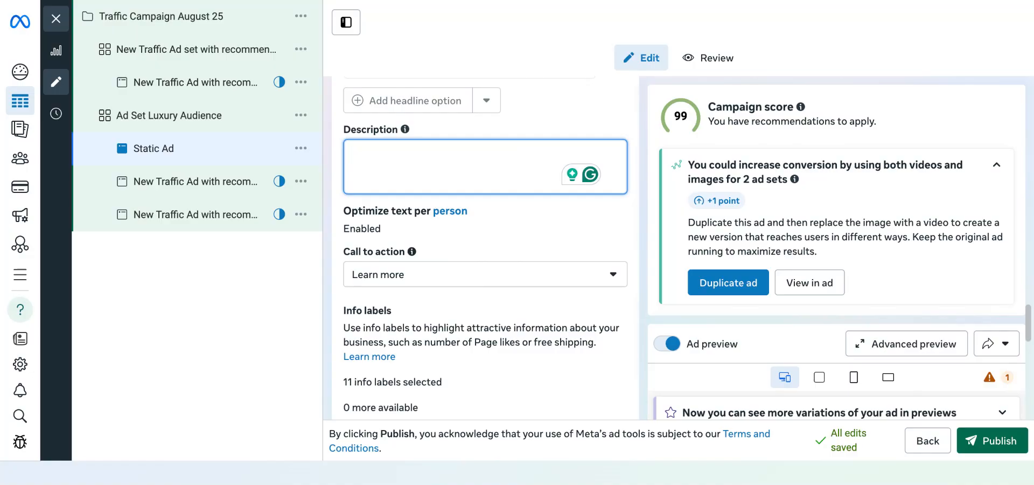
scroll(607, 236, "down", 1)
left_click(609, 253)
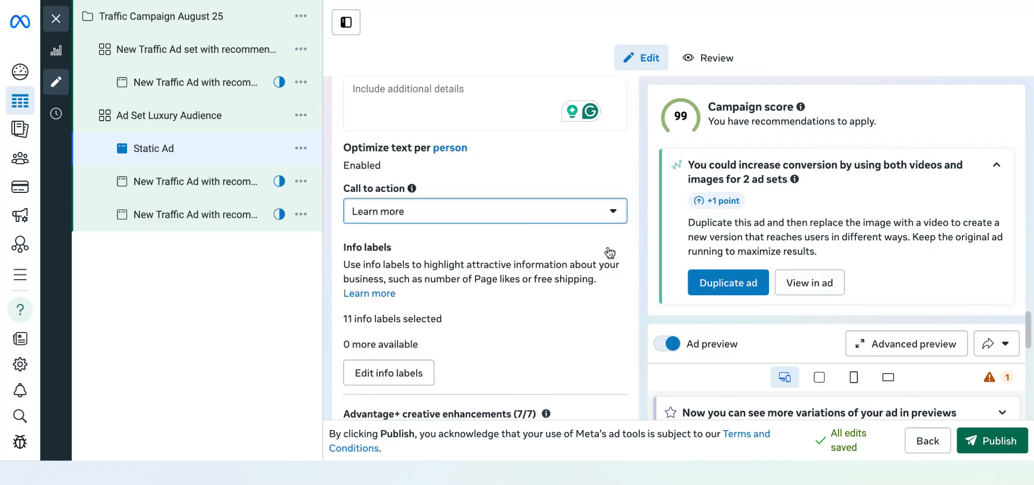
scroll(430, 299, "down", 1)
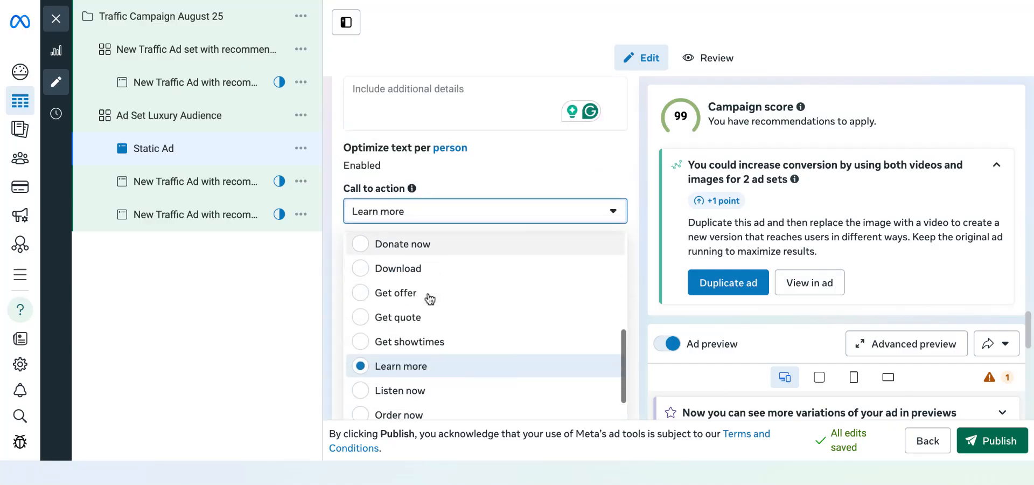
scroll(429, 299, "down", 1)
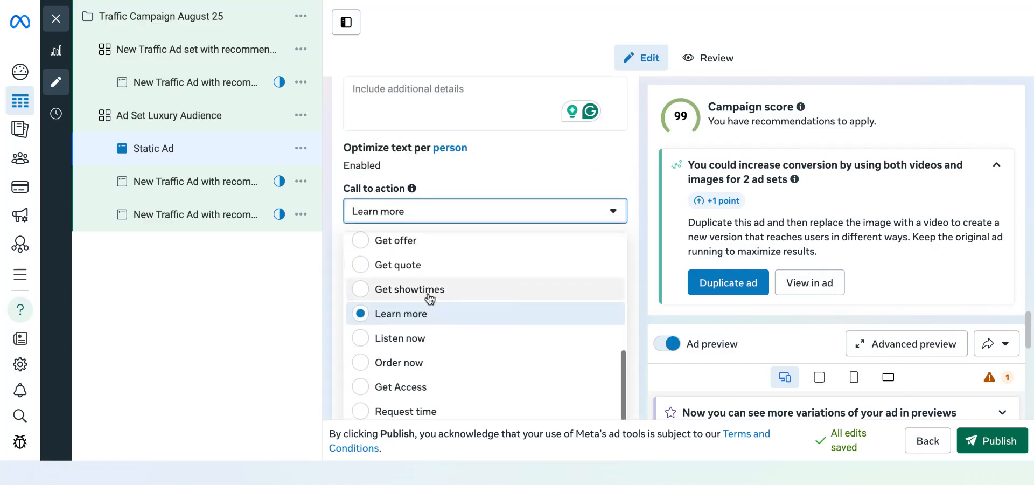
left_click(647, 249)
- Try website events tracking on the Static Ad, dismiss the Meta Pixel notice, and switch the tracking off again
scroll(596, 286, "down", 5)
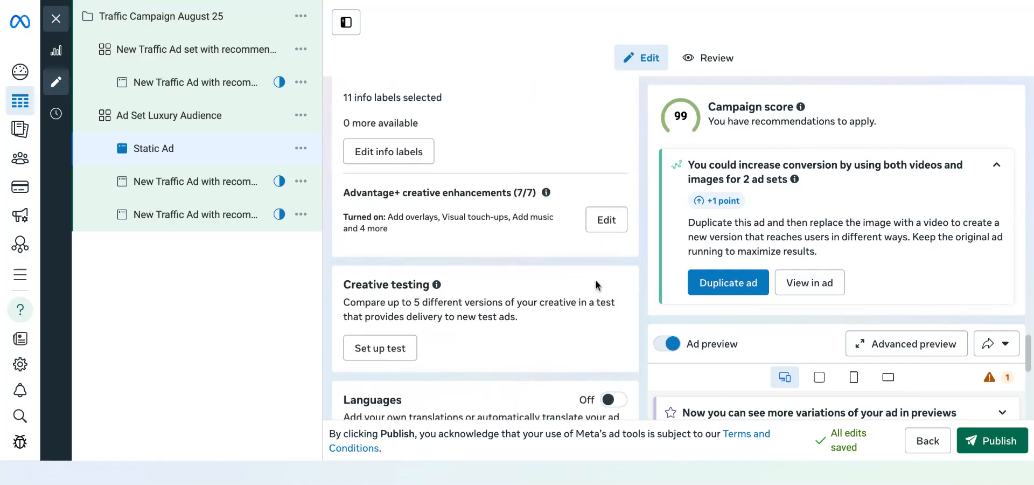
scroll(596, 286, "down", 2)
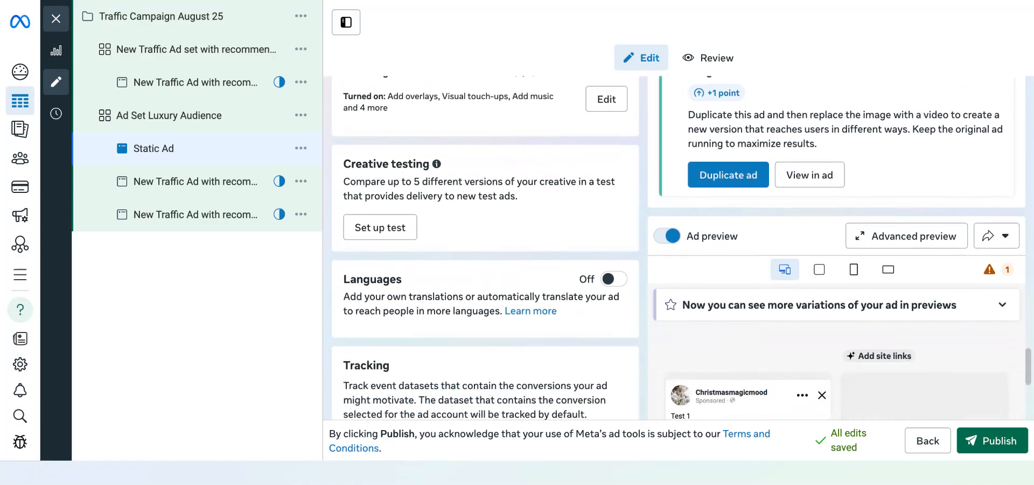
scroll(596, 286, "down", 4)
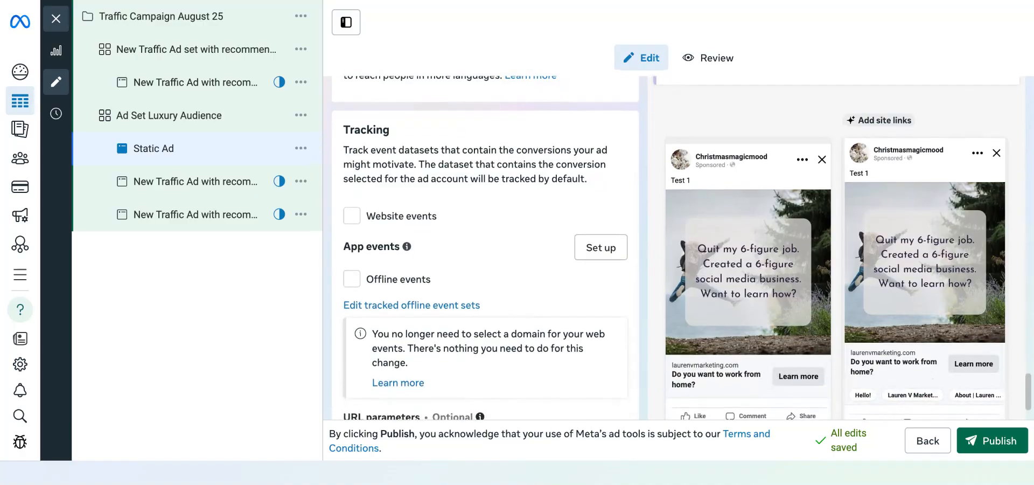
left_click(351, 222)
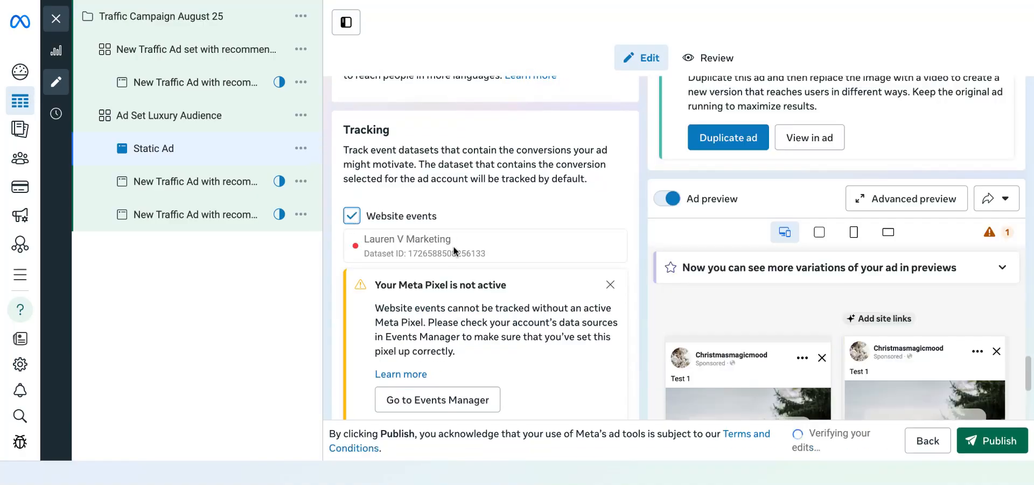
scroll(479, 239, "down", 1)
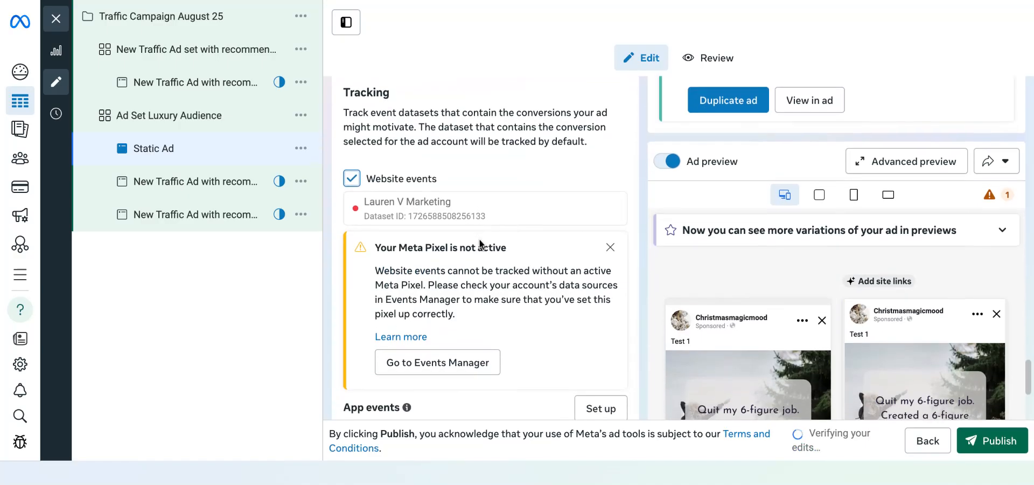
scroll(469, 311, "down", 2)
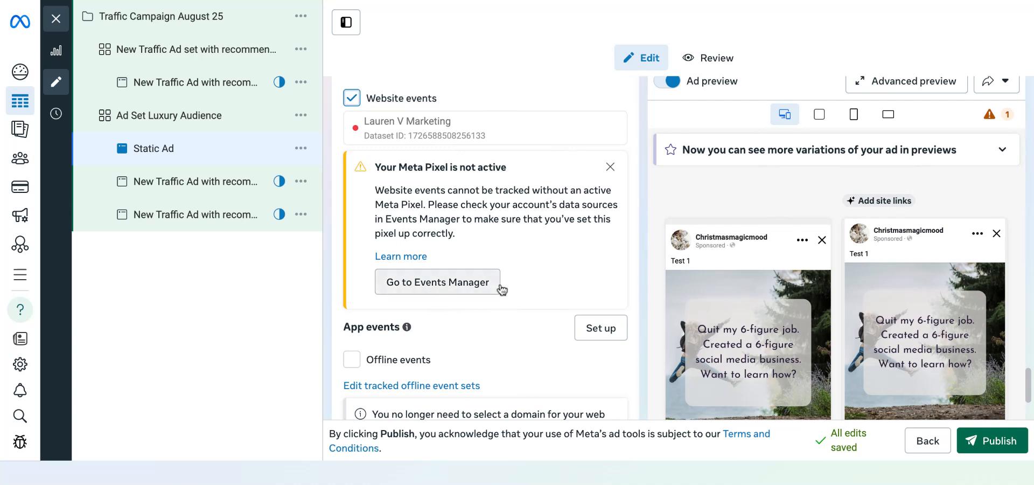
left_click(612, 171)
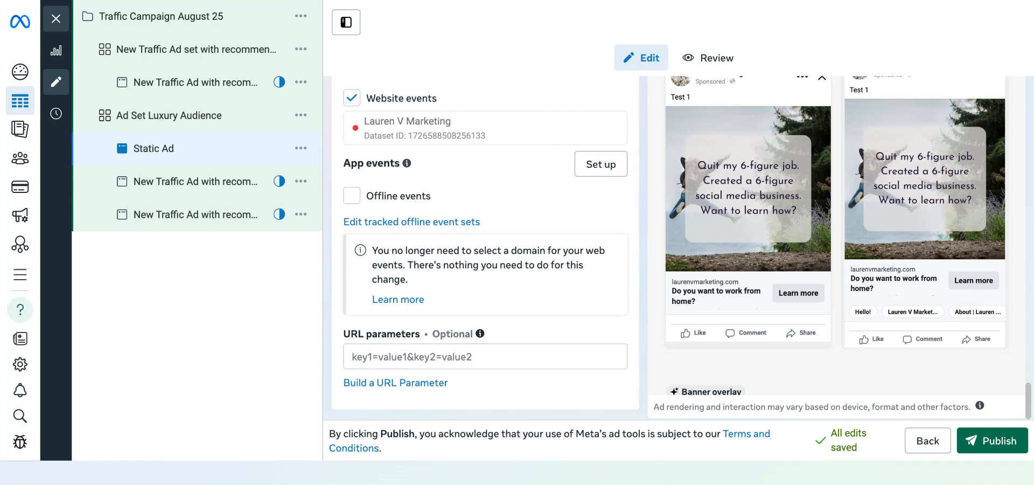
mouse_move(385, 153)
left_click(352, 99)
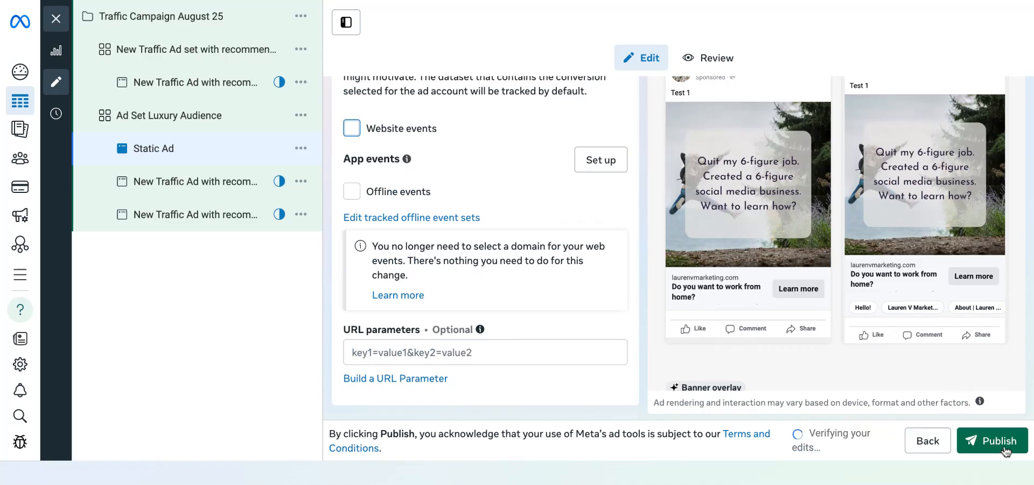
- Copy the Static Ad and paste it into the ad set "New Traffic Ad set with recommended settings"
scroll(341, 309, "up", 1)
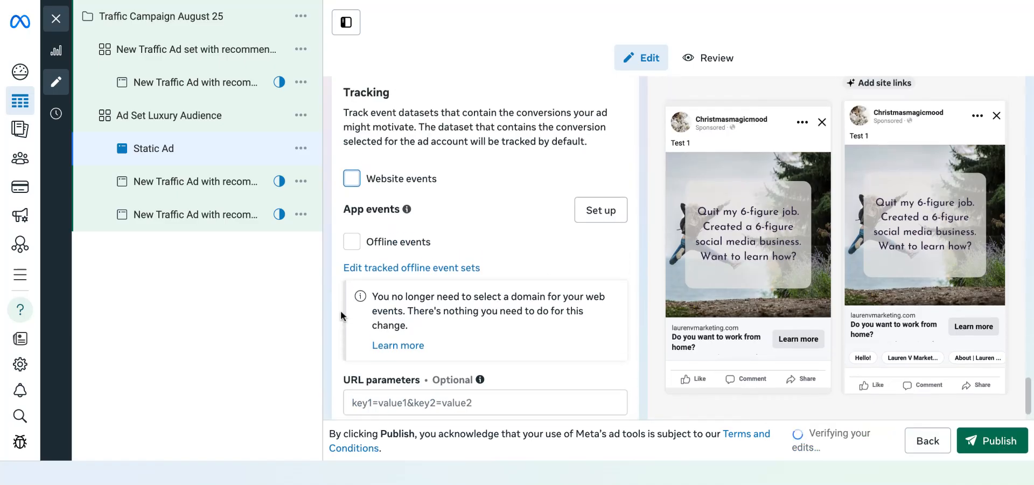
scroll(499, 308, "down", 1)
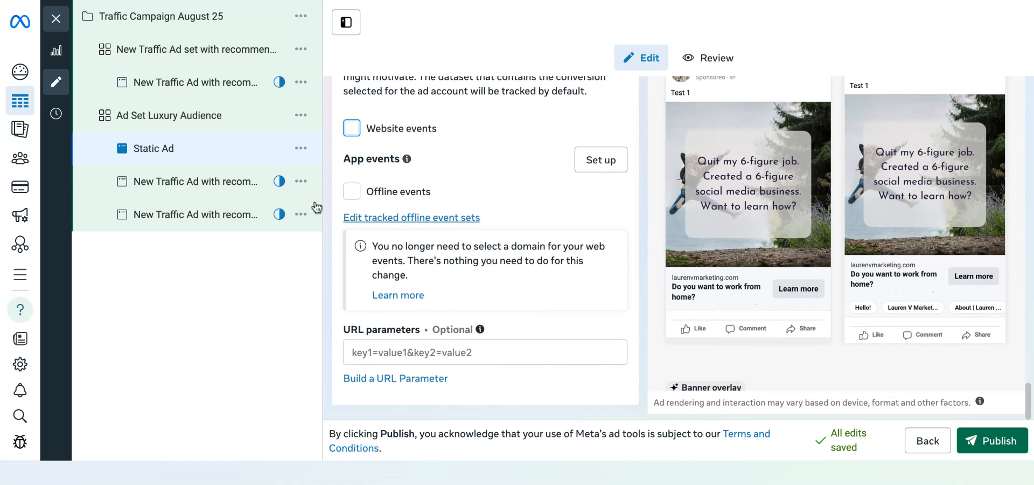
left_click(300, 151)
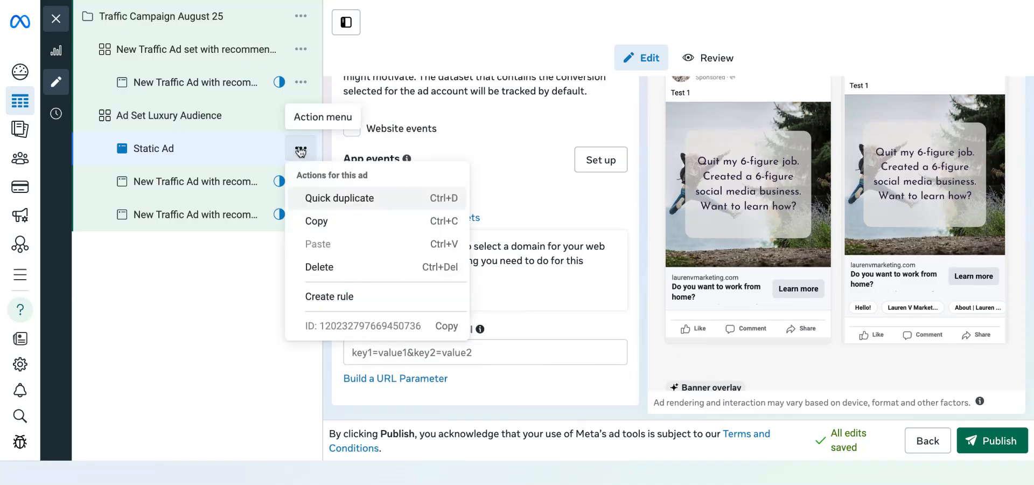
left_click(314, 220)
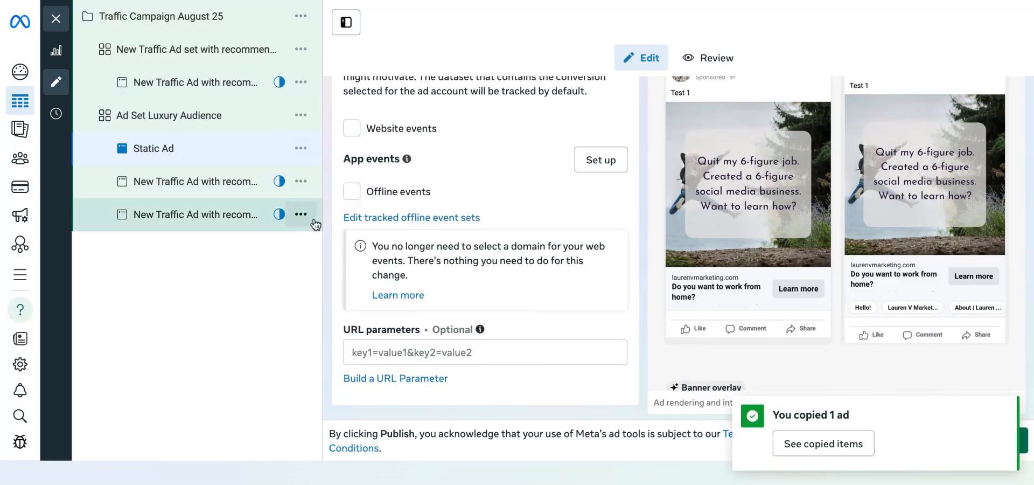
left_click(194, 61)
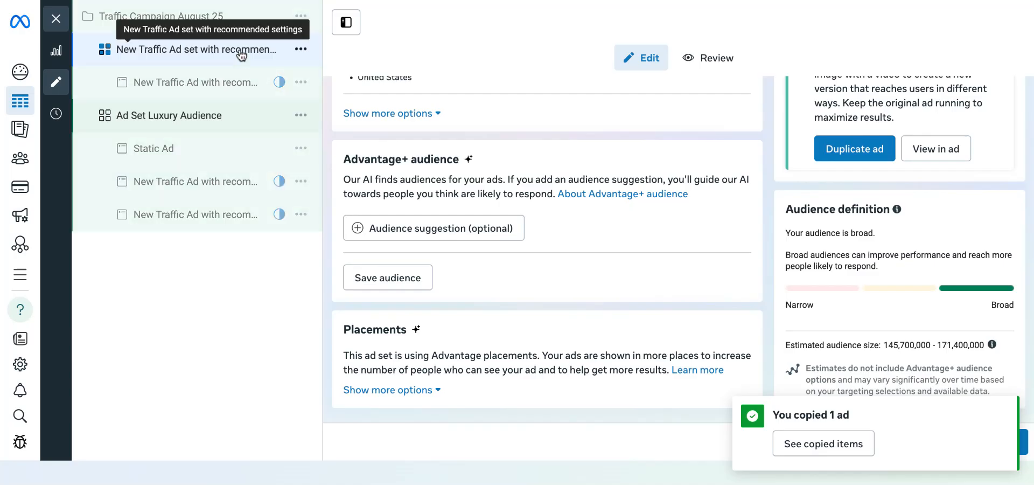
key("ctrl+v")
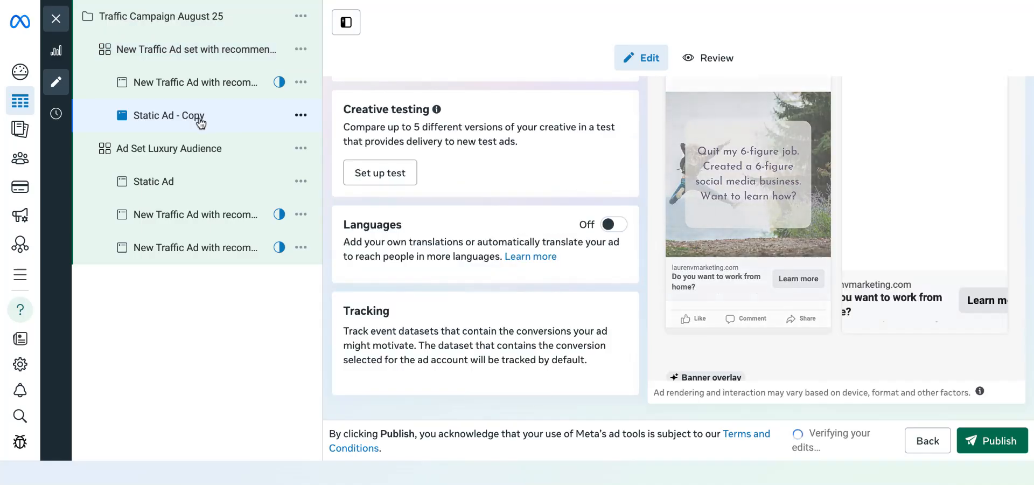
- Rename the ad set "New Traffic Ad set with recommended settings" to "Saved Audience"
left_click(194, 60)
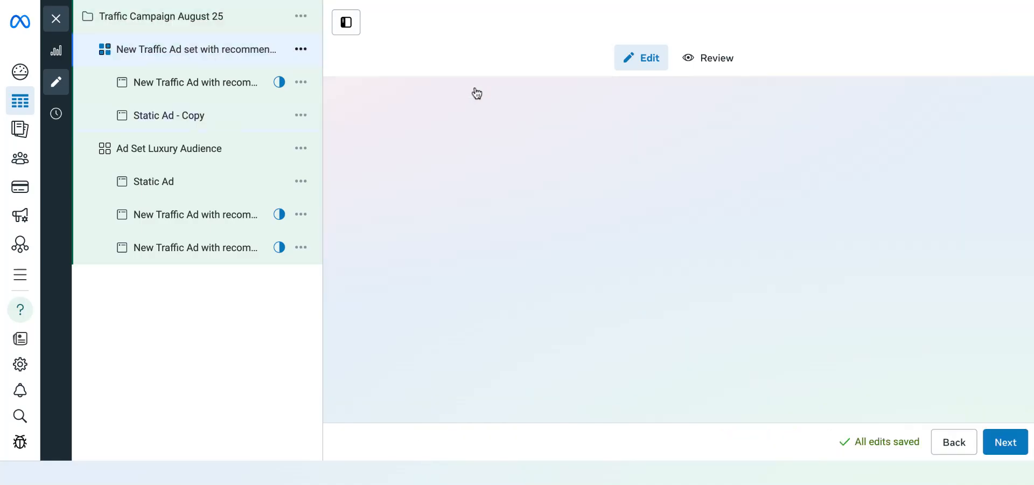
scroll(454, 159, "up", 3)
scroll(454, 158, "up", 10)
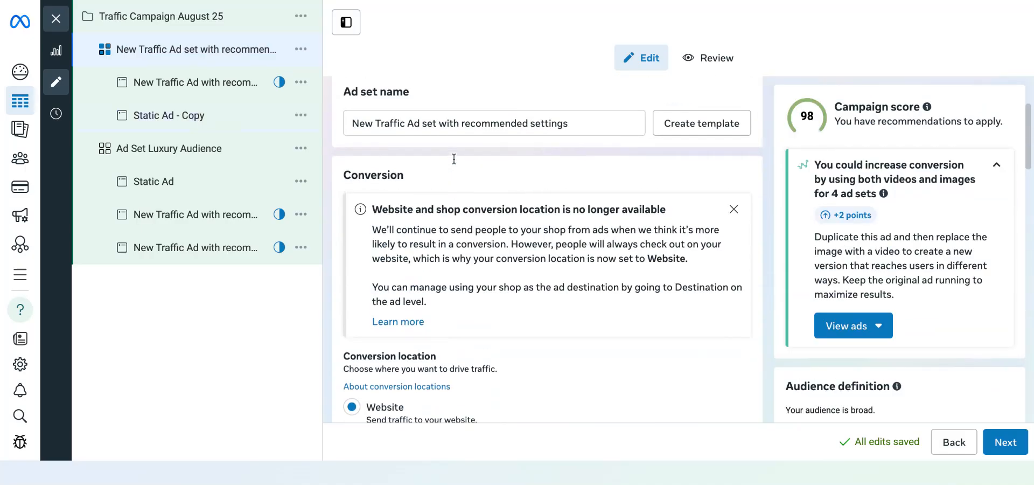
double_click(414, 268)
key("ctrl+a")
type("S")
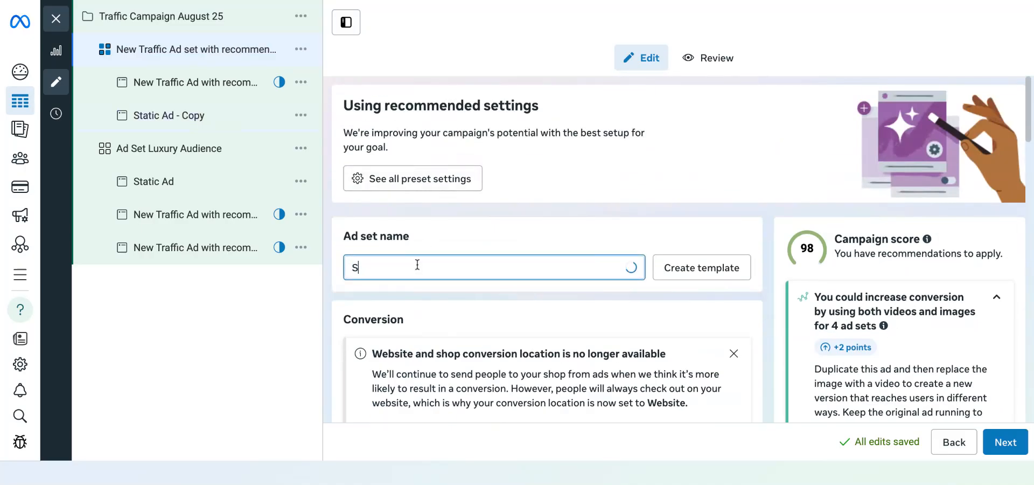
type("aved Audience")
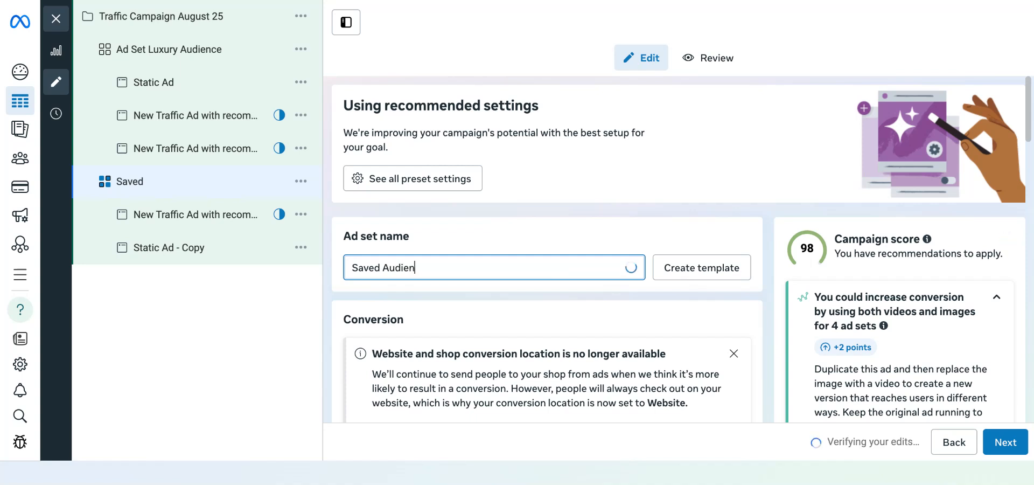
- Complete the second ad set's name as "Saved Audience/Customer List"
key("BackSpace")
key("BackSpace")
type("ce")
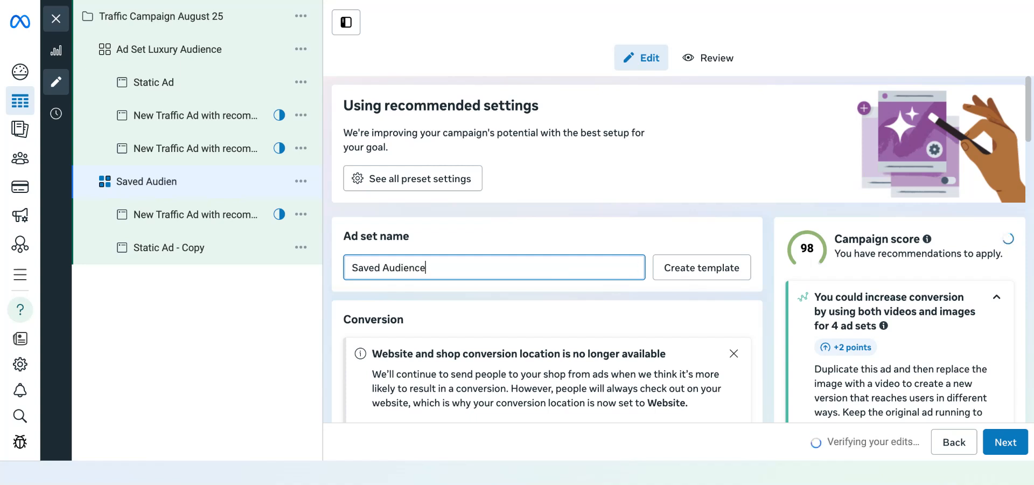
type("/Customer List")
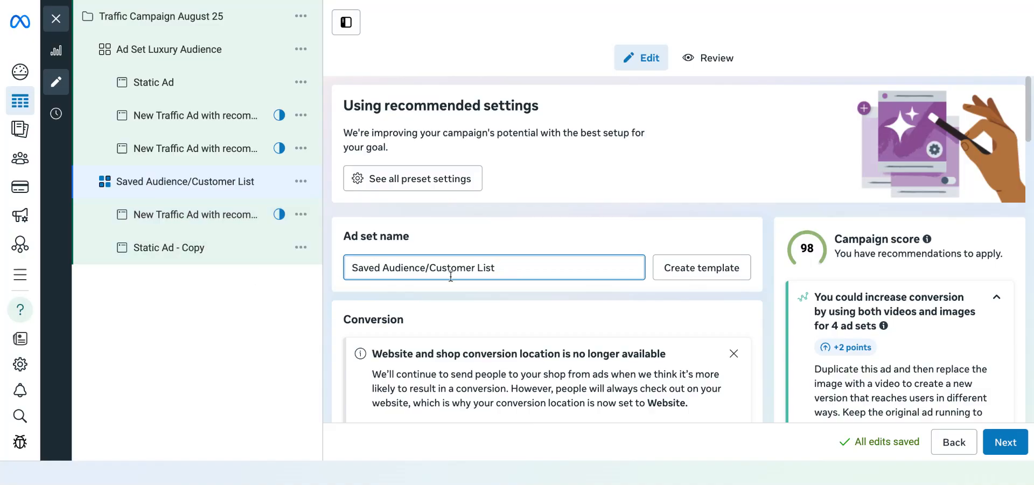
- Examine the Saved Audience/Customer List ad set's conversion, performance goal, budget, location, Advantage+ audience and placement settings
scroll(451, 277, "down", 1)
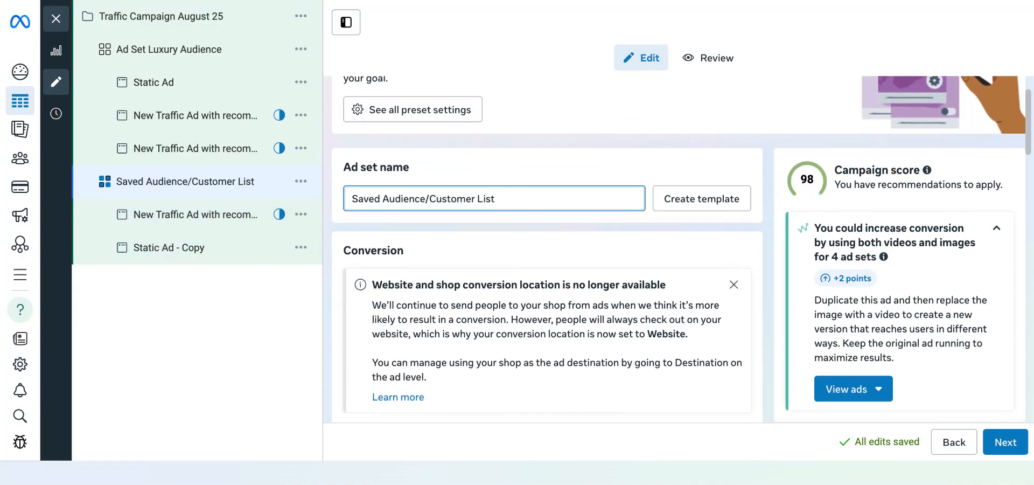
scroll(895, 311, "down", 2)
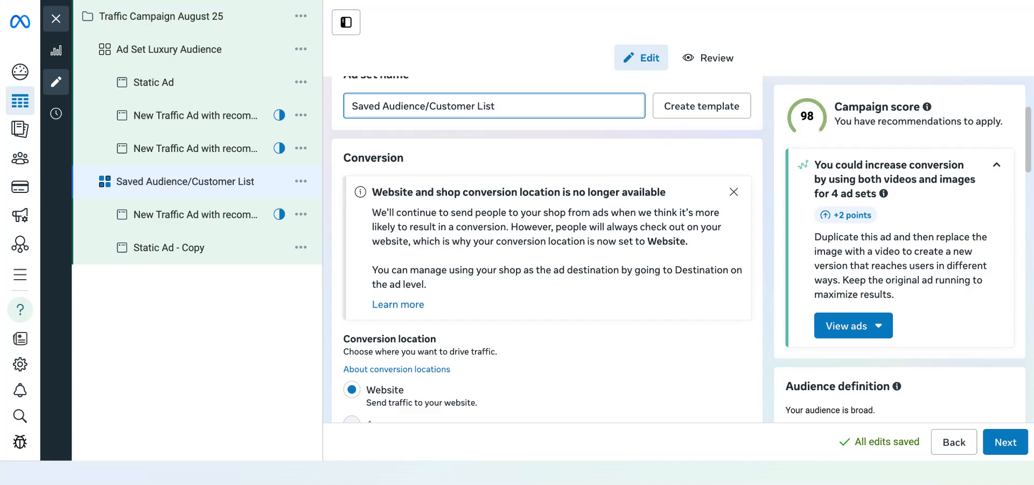
scroll(913, 335, "down", 4)
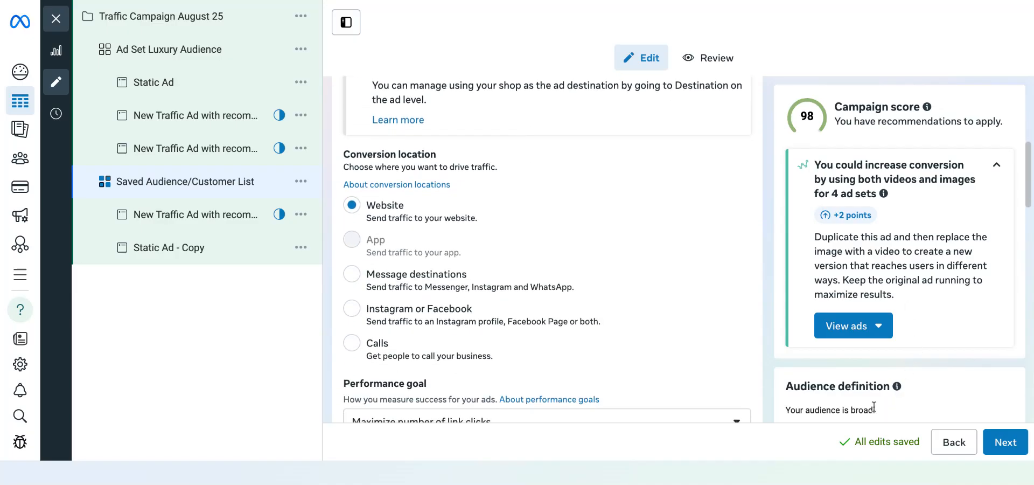
scroll(697, 372, "down", 6)
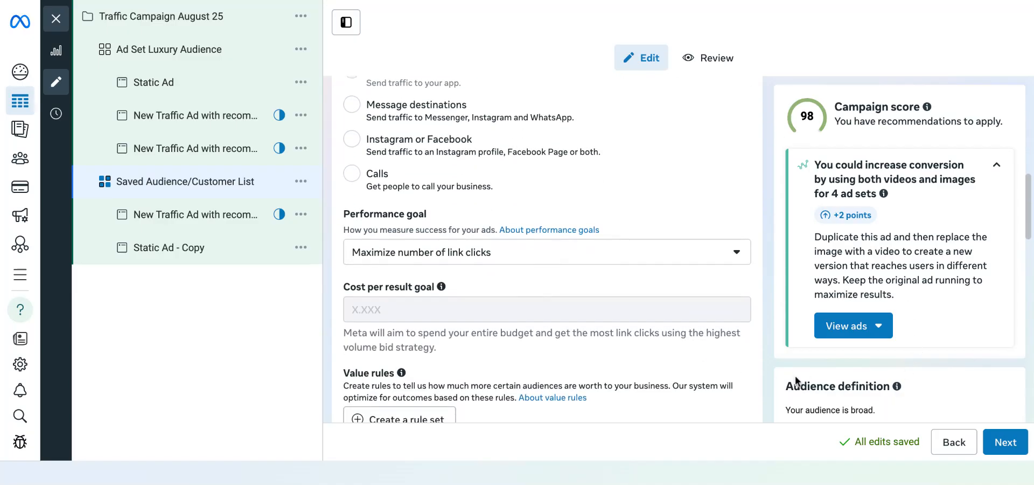
scroll(652, 333, "up", 3)
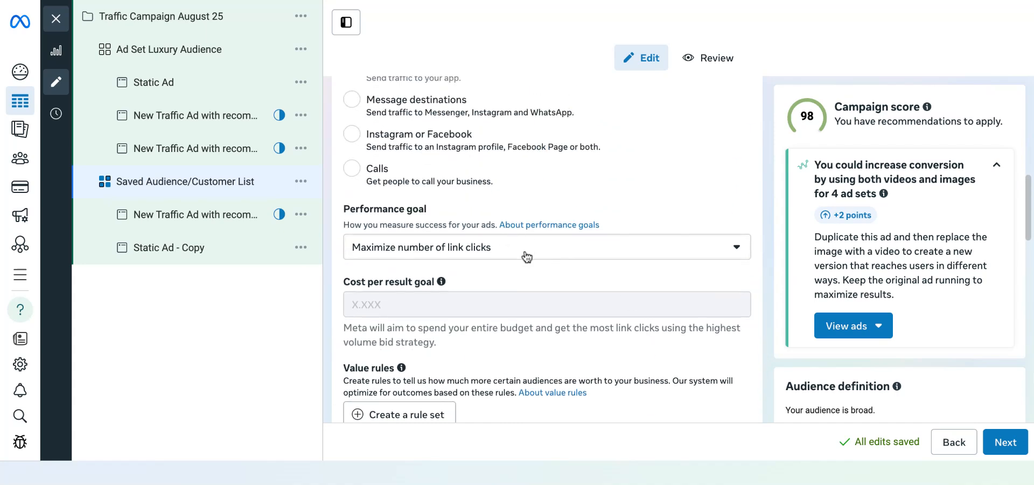
scroll(527, 257, "down", 5)
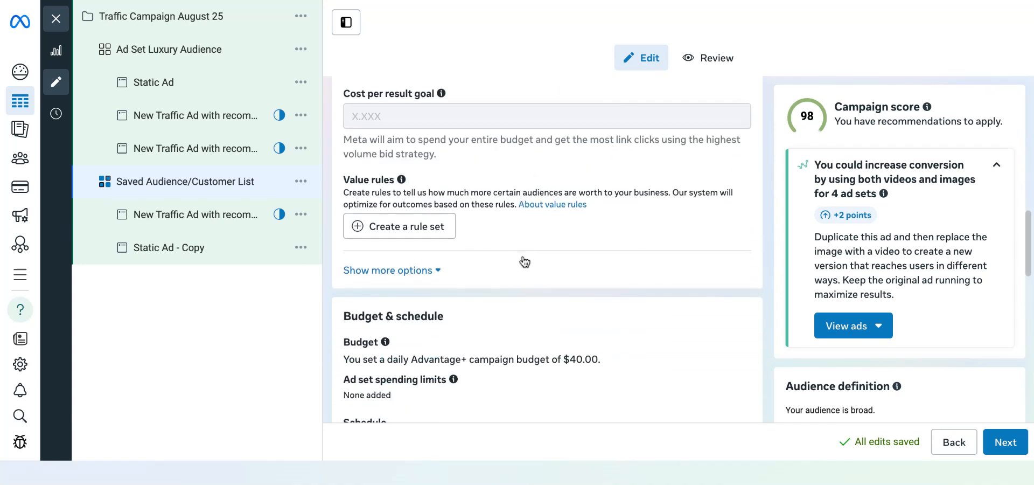
scroll(525, 262, "down", 10)
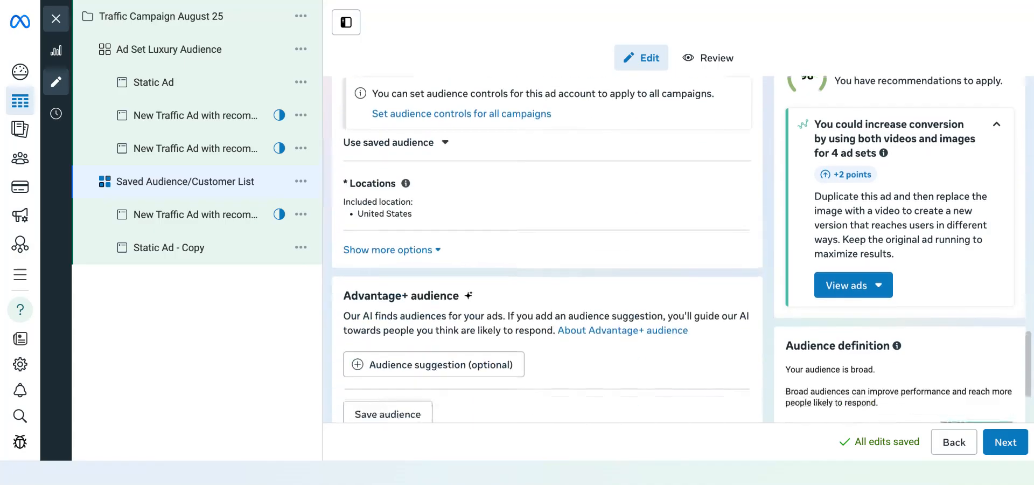
scroll(546, 250, "down", 1)
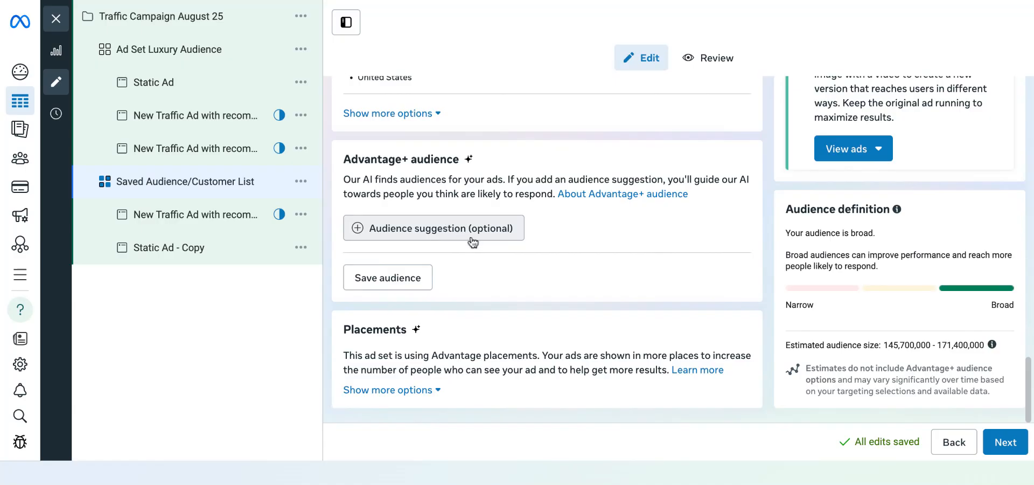
scroll(474, 240, "up", 2)
scroll(482, 230, "down", 2)
- Open the ad "Static Ad - Copy" and review its media, primary text, call to action, creative enhancements and tracking settings
left_click(188, 252)
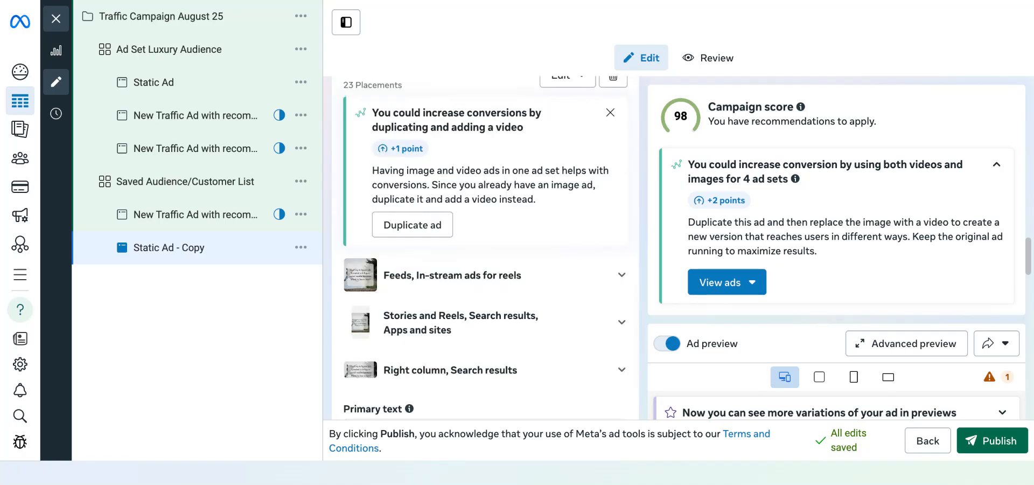
mouse_move(864, 434)
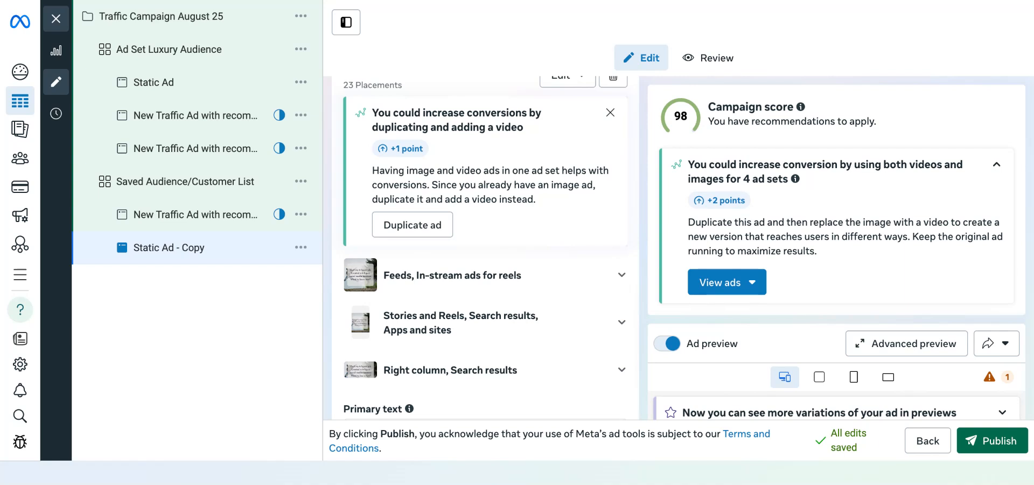
scroll(709, 306, "down", 2)
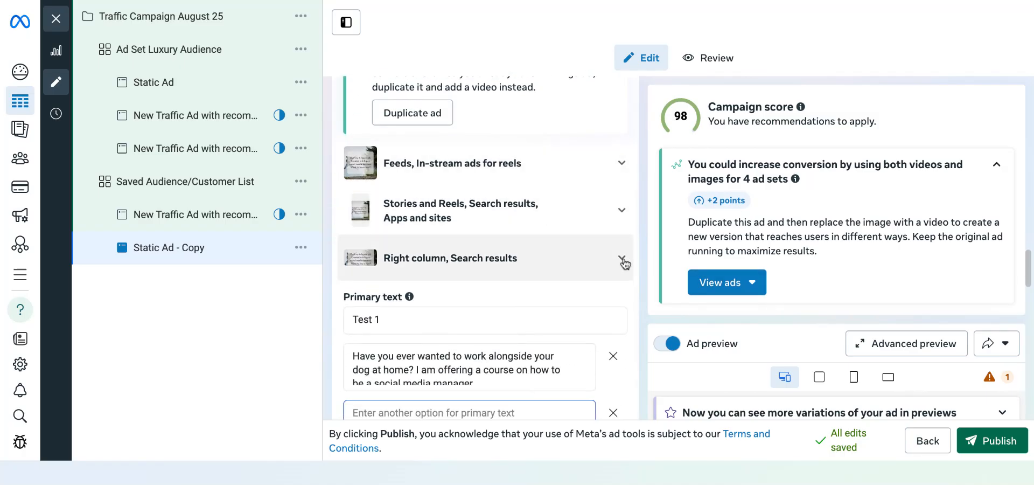
scroll(700, 299, "up", 2)
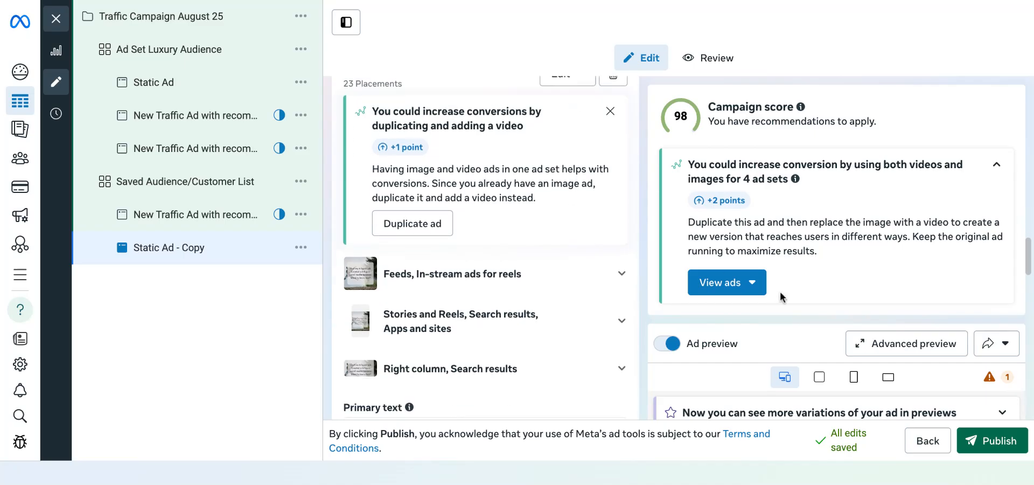
scroll(780, 291, "down", 12)
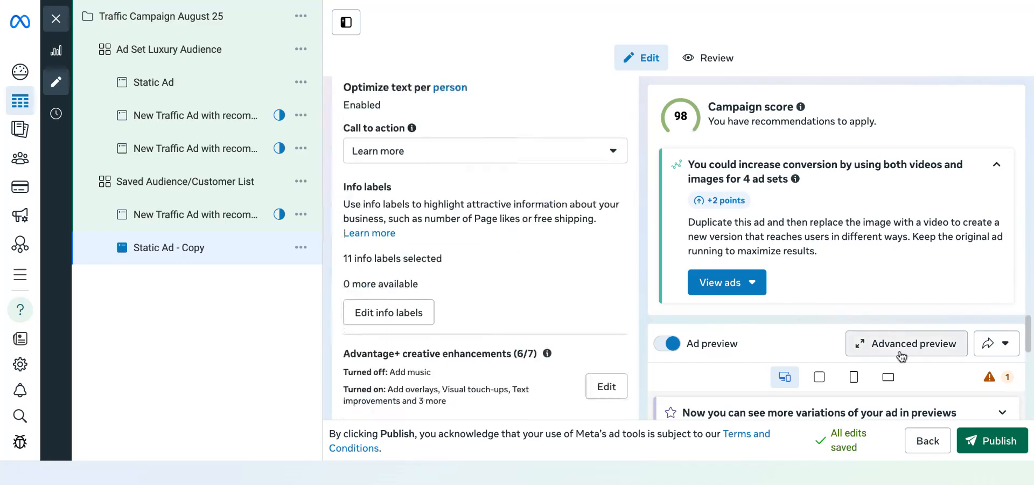
scroll(901, 357, "down", 4)
scroll(975, 215, "down", 7)
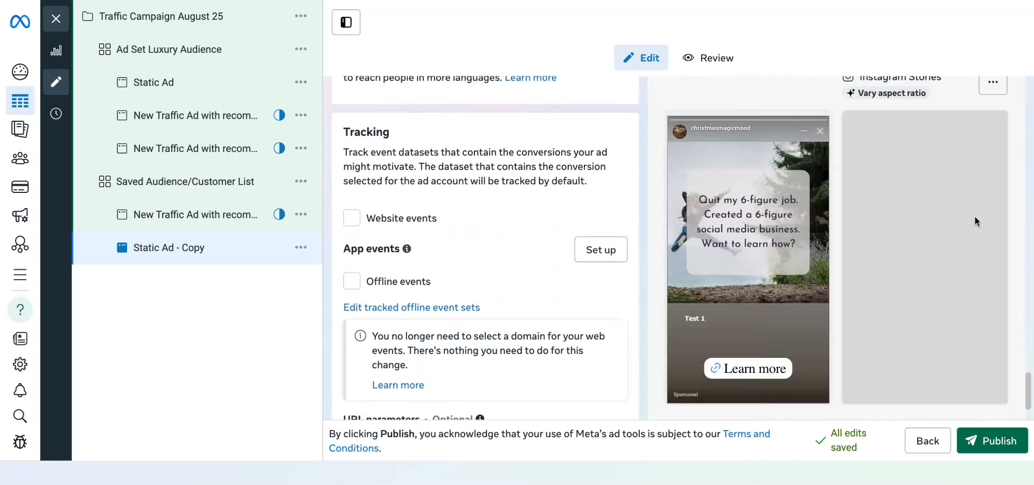
- Look through the placement previews of "Static Ad - Copy", and check its settings back up to the ad name
scroll(910, 280, "up", 1)
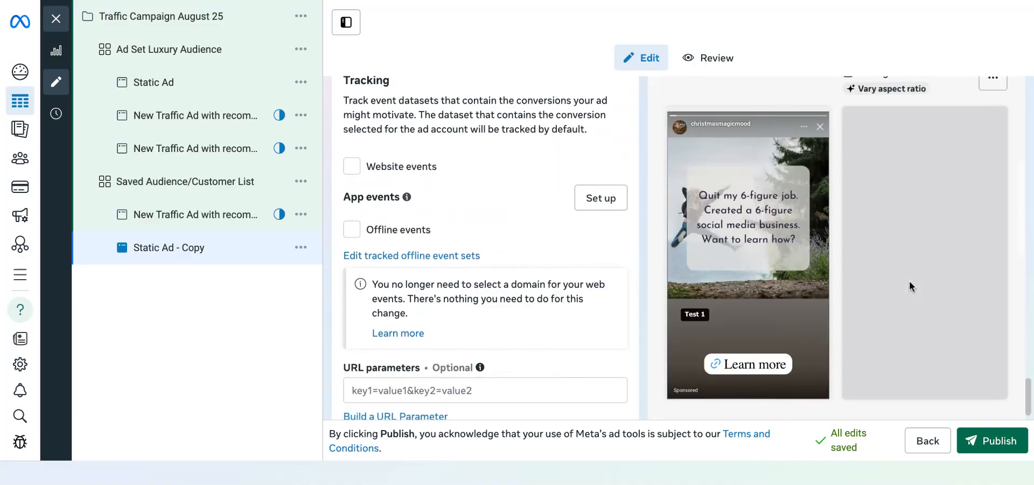
scroll(909, 280, "down", 5)
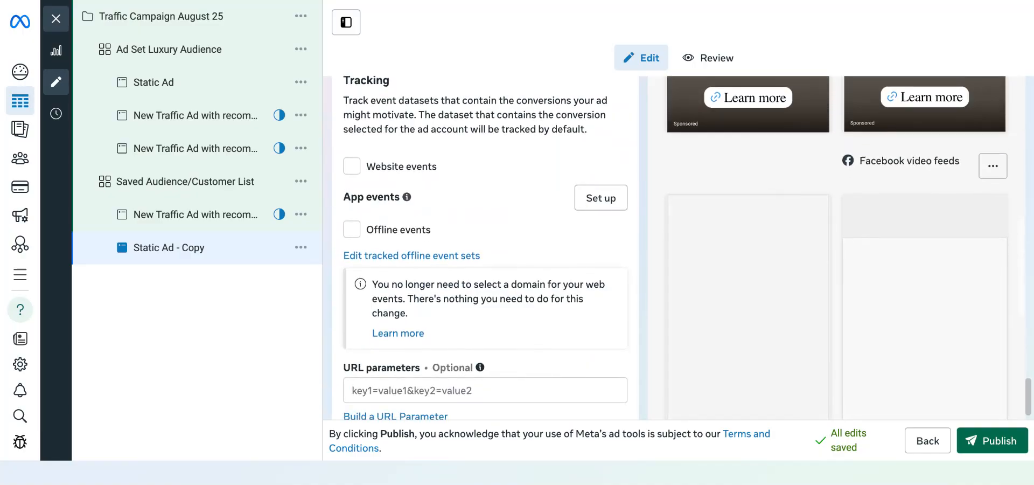
scroll(837, 248, "down", 2)
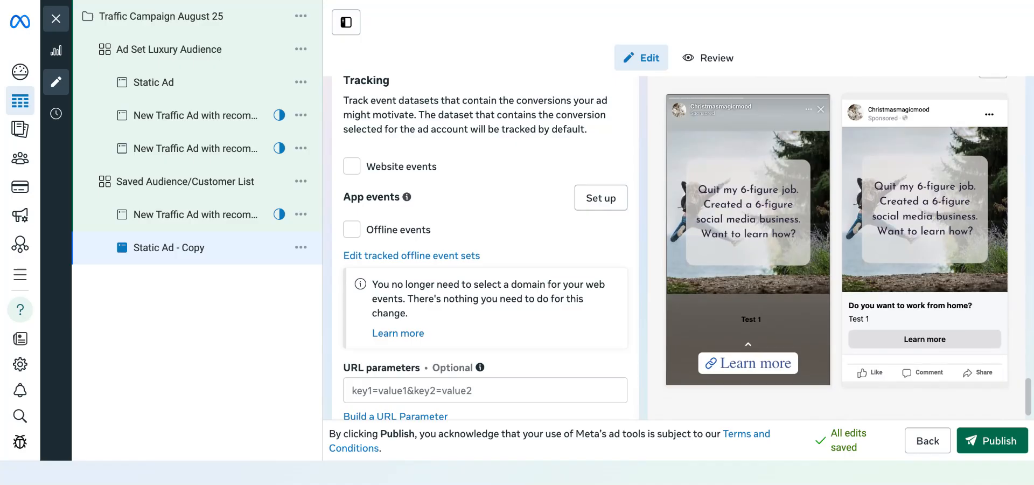
scroll(848, 246, "down", 5)
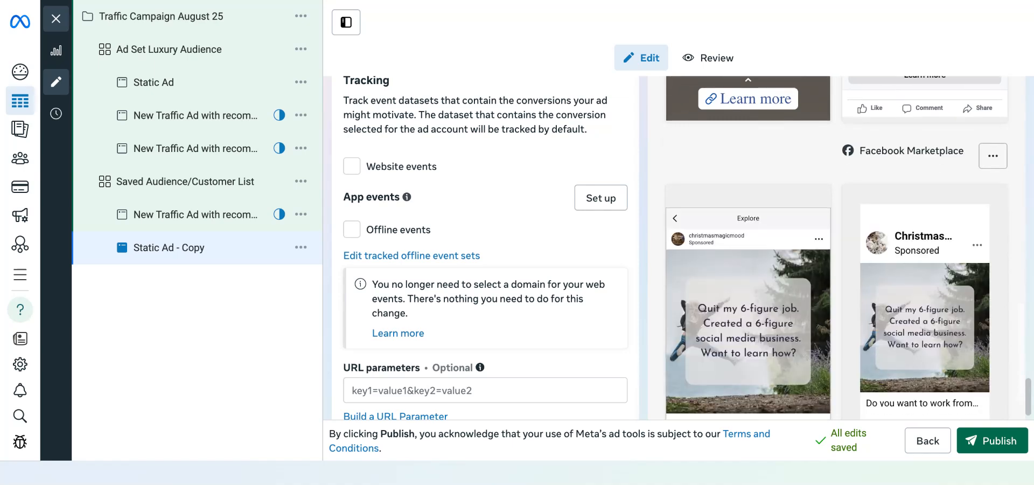
scroll(849, 245, "down", 2)
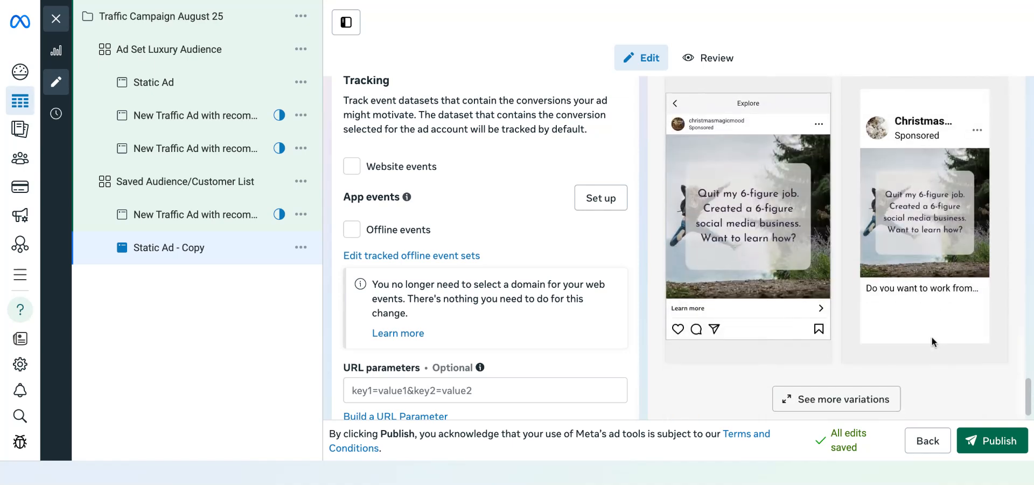
scroll(934, 339, "down", 1)
scroll(932, 337, "up", 20)
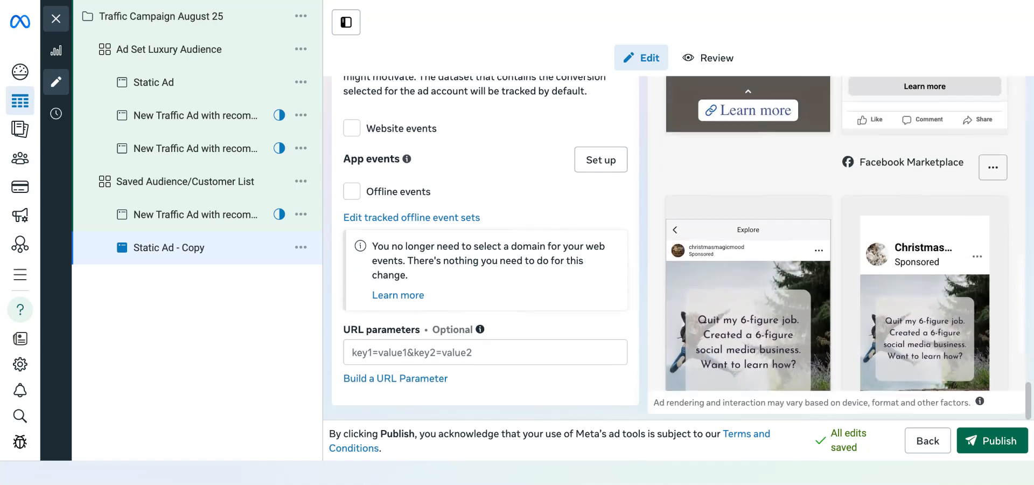
scroll(932, 337, "up", 10)
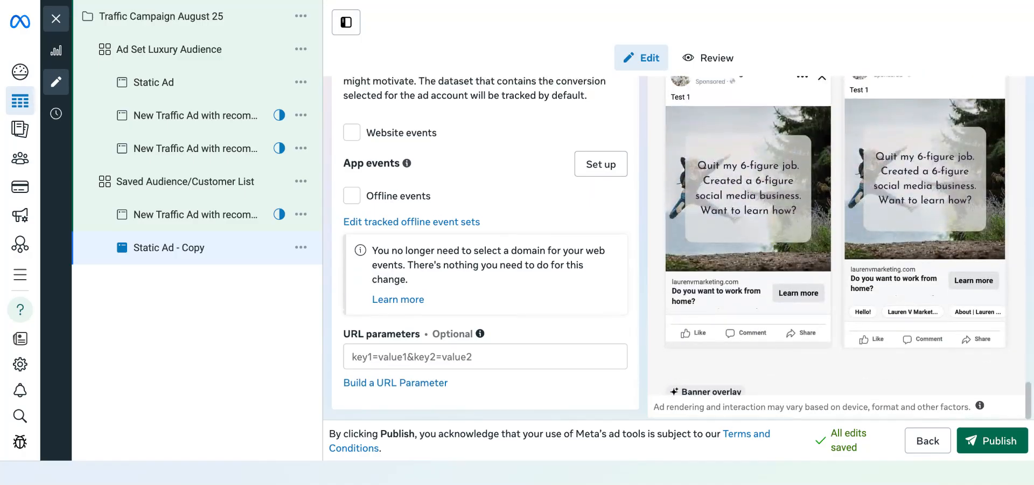
scroll(485, 248, "up", 15)
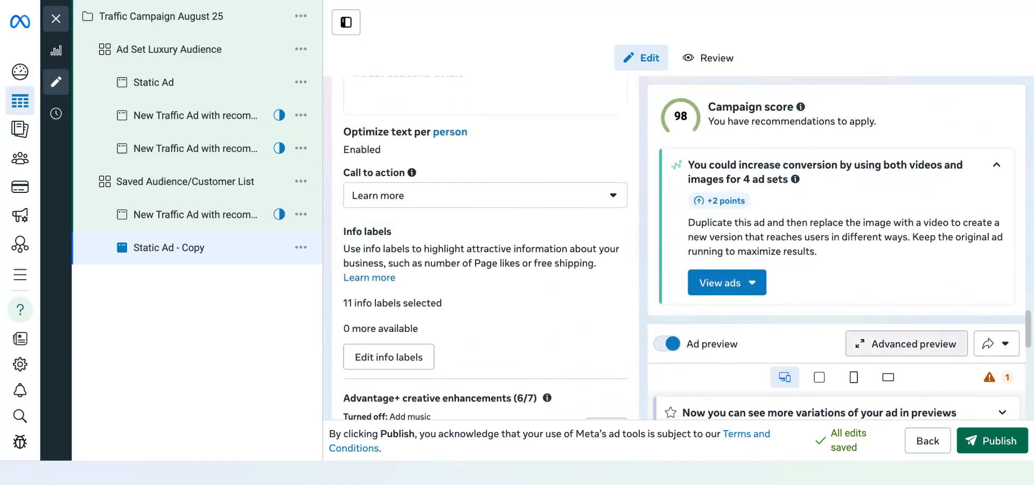
scroll(485, 248, "up", 10)
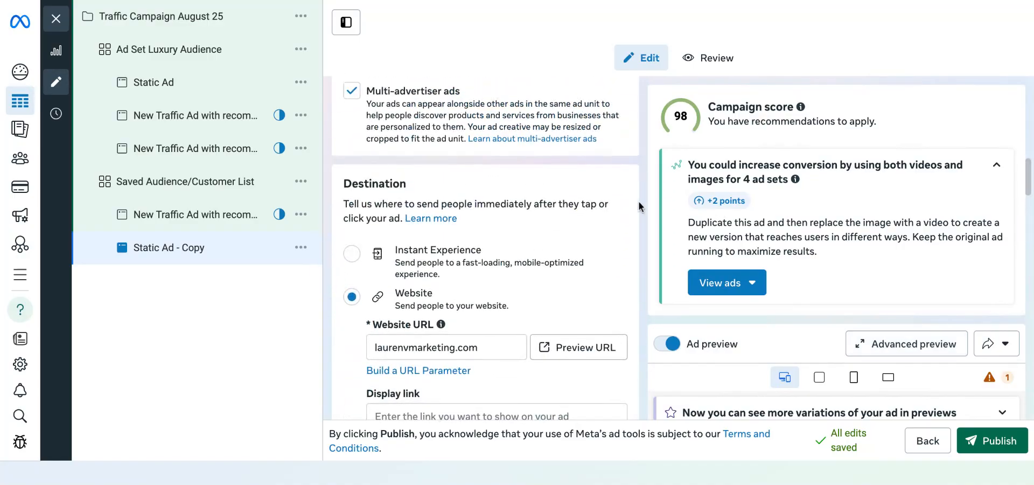
scroll(640, 206, "up", 8)
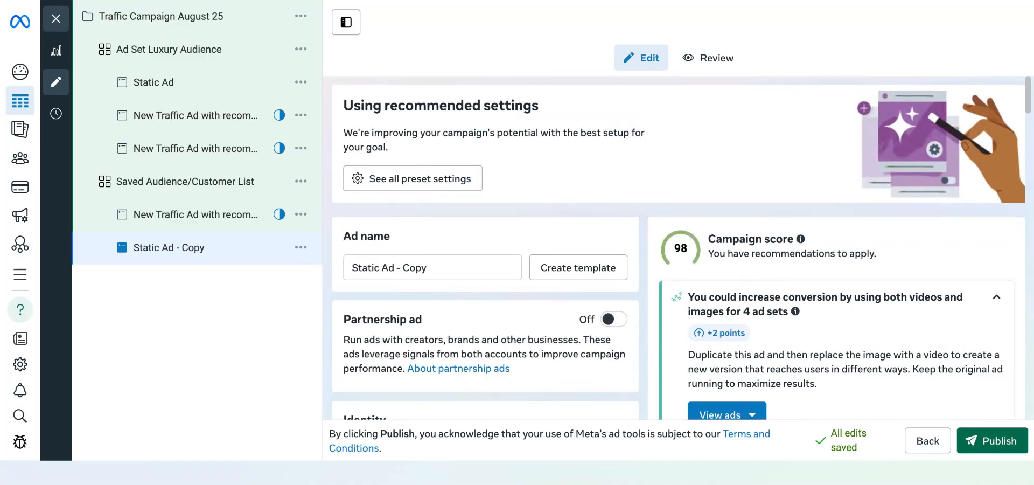